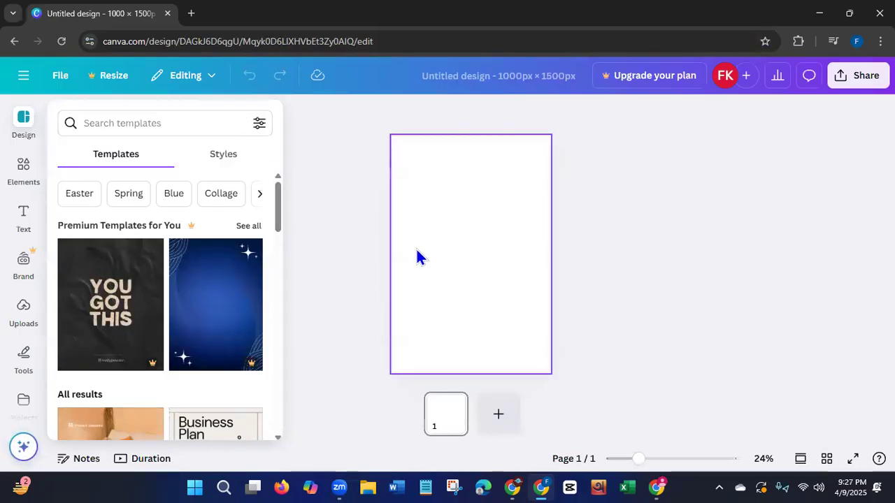
# Search the templates for "product" and apply the blue NEW ARRIVAL COLLECTION sunglasses template to the blank page.
pyautogui.moveTo(277, 208); pyautogui.dragTo(283, 257)
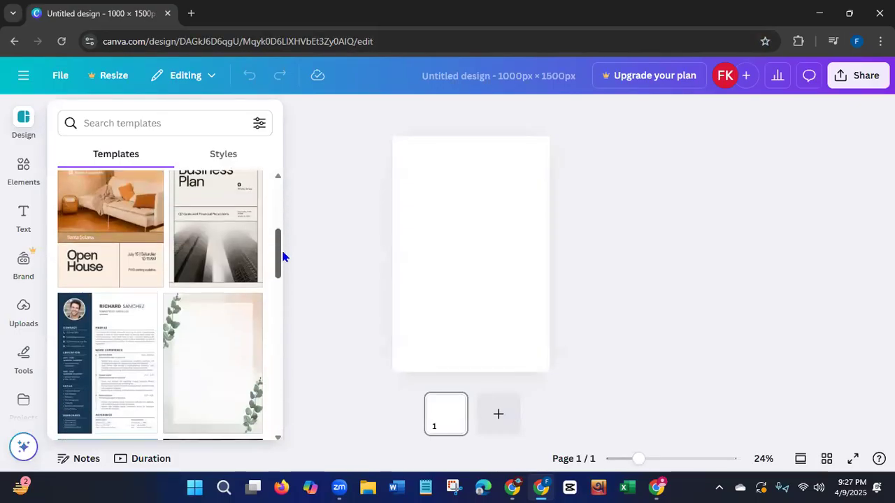
pyautogui.moveTo(283, 257); pyautogui.dragTo(283, 171)
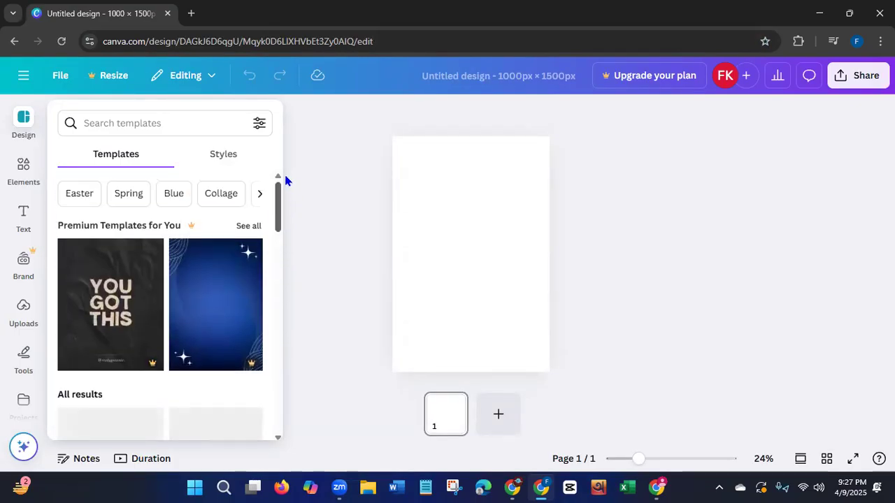
pyautogui.click(104, 122)
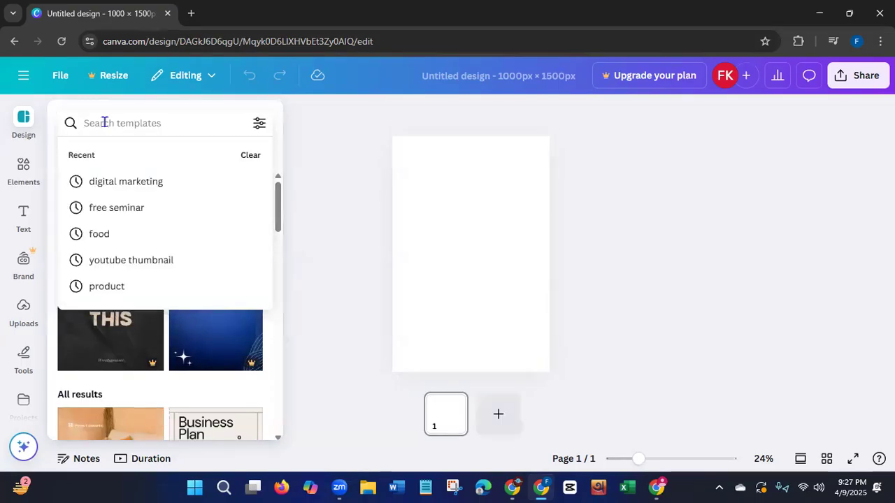
pyautogui.click(122, 287)
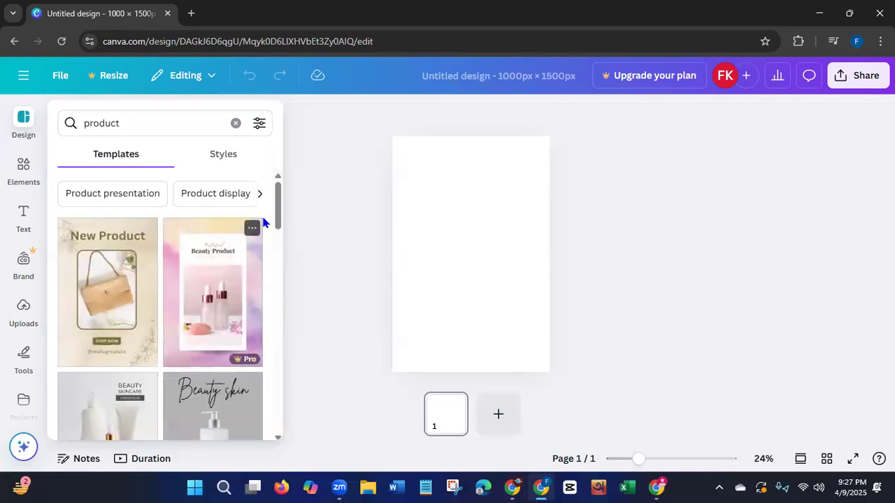
pyautogui.moveTo(279, 203); pyautogui.dragTo(277, 349)
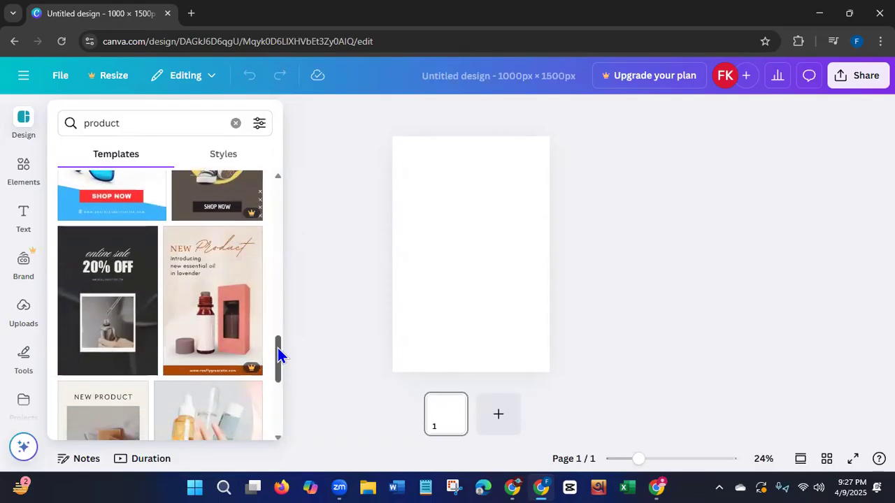
pyautogui.moveTo(277, 348)
pyautogui.mouseDown()
pyautogui.moveTo(274, 368)
pyautogui.moveTo(275, 334)
pyautogui.mouseUp()
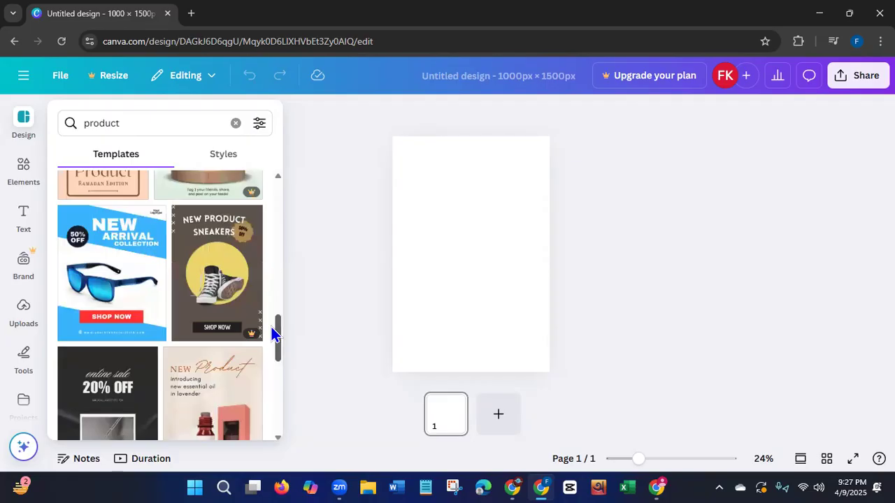
pyautogui.moveTo(274, 334); pyautogui.dragTo(275, 320)
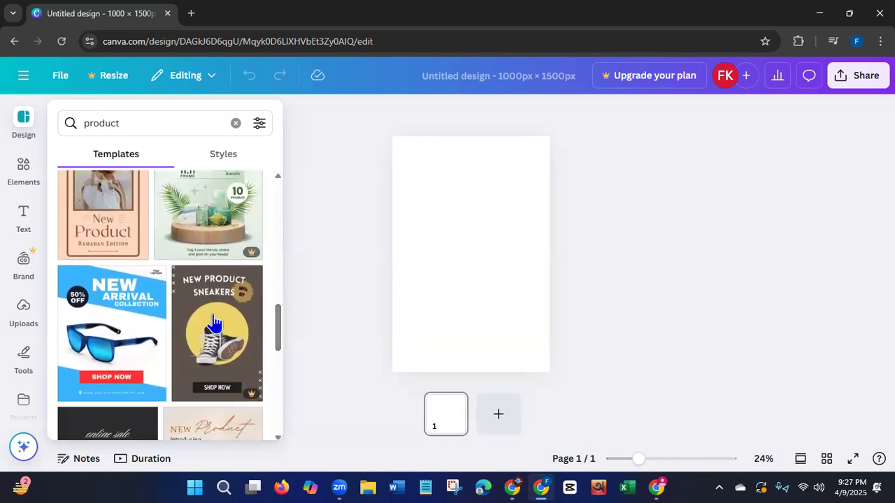
pyautogui.click(135, 344)
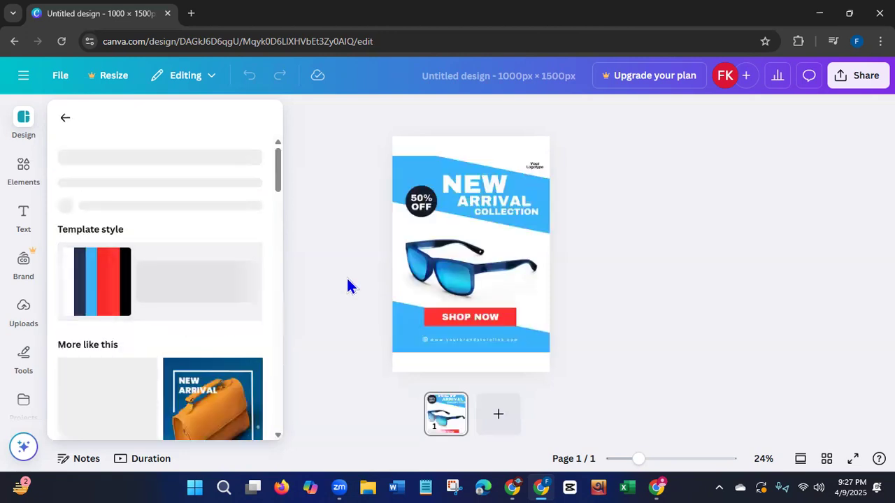
pyautogui.moveTo(278, 176); pyautogui.dragTo(278, 229)
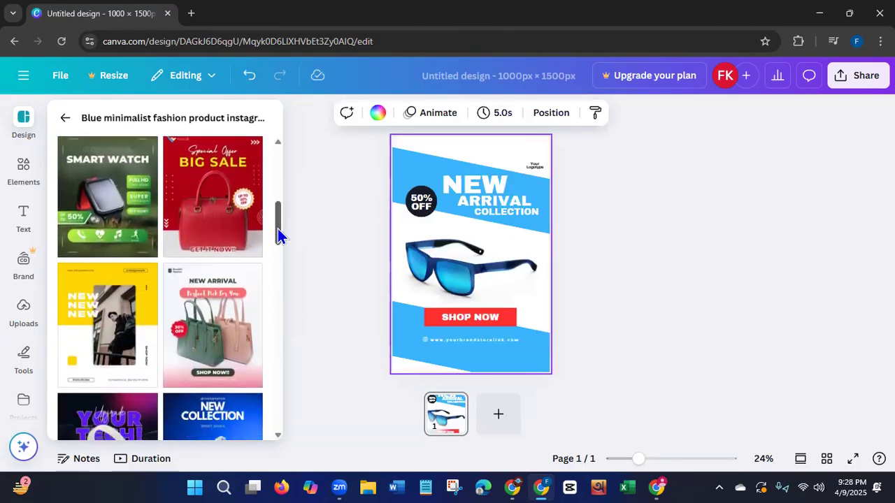
pyautogui.moveTo(278, 228); pyautogui.dragTo(275, 239)
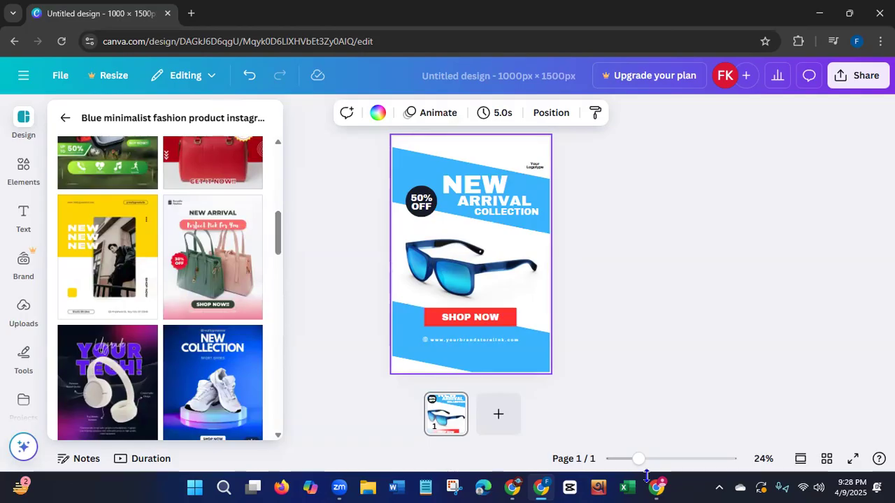
# Copy the Spark a Dream eyeshadow palette image from the Fafah Cosmetics product page and paste it into the Canva design.
pyautogui.click(657, 487)
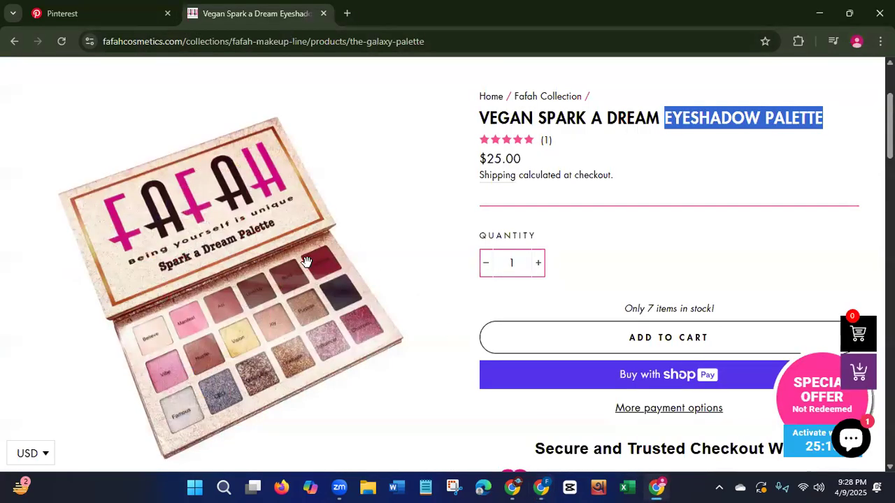
pyautogui.rightClick(278, 225)
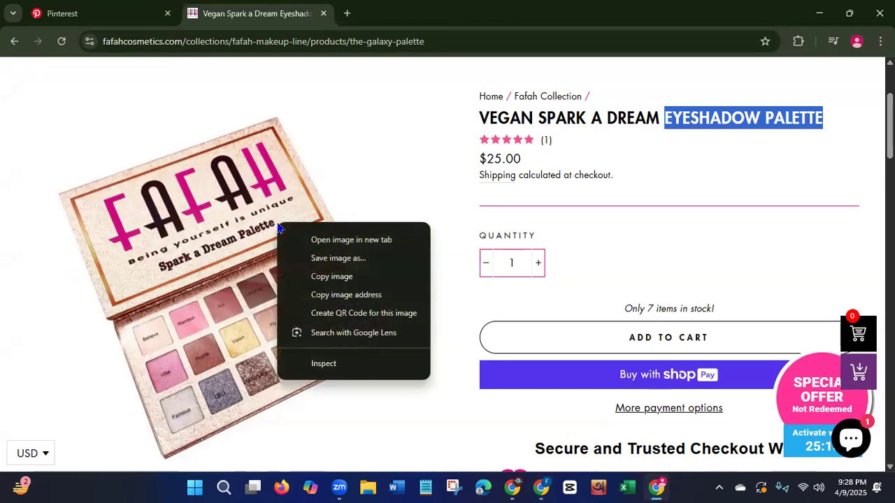
pyautogui.click(330, 277)
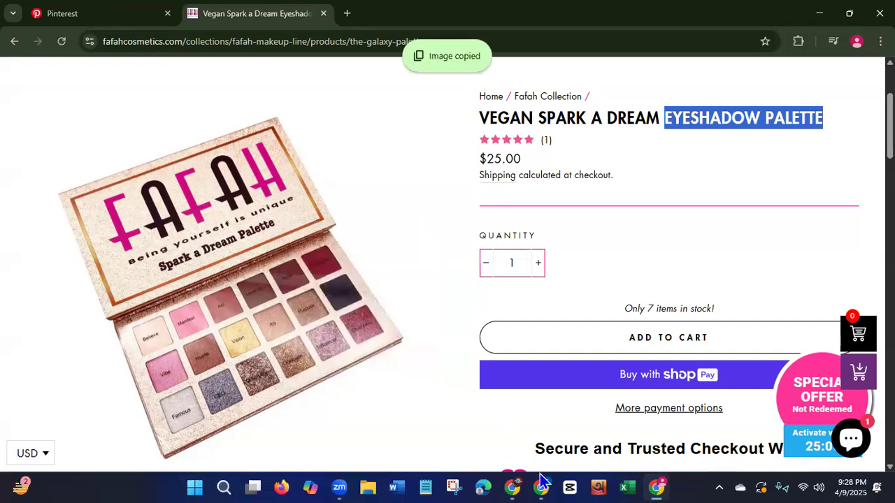
pyautogui.hotkey('alt', 'Tab')
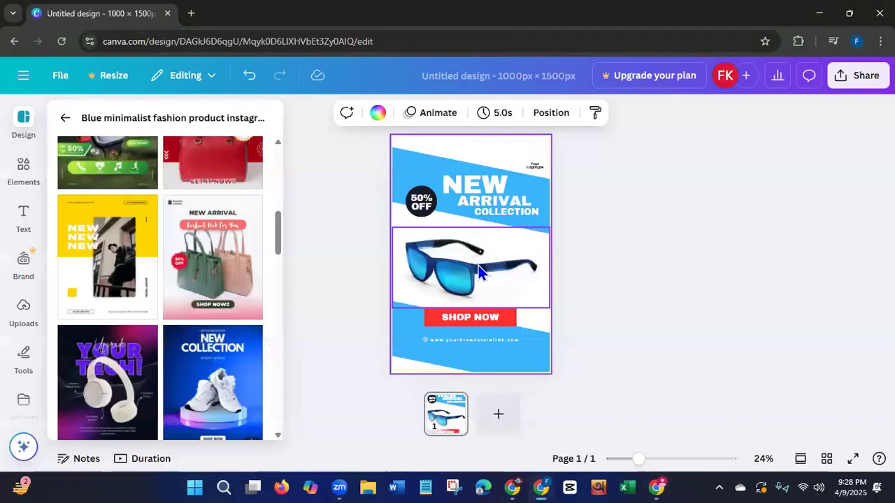
pyautogui.hotkey('ctrl', 'v')
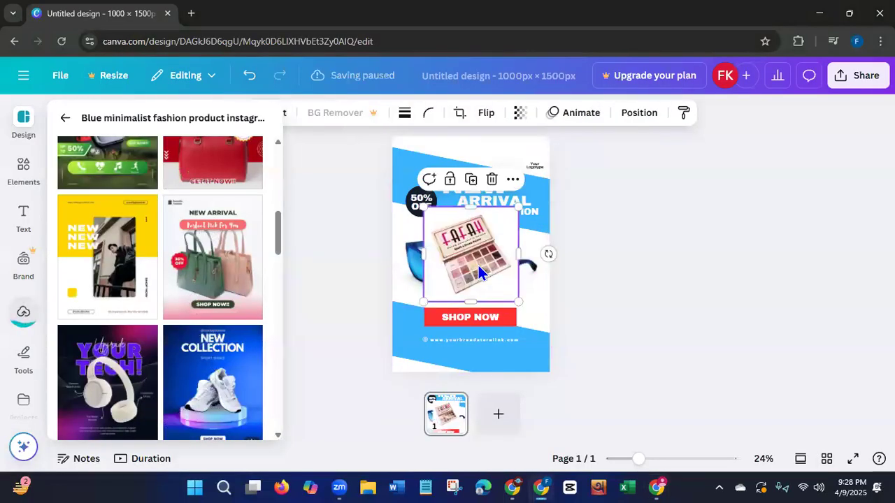
# Delete the sunglasses picture and place the palette image in its spot above the SHOP NOW button.
pyautogui.moveTo(478, 273); pyautogui.dragTo(489, 333)
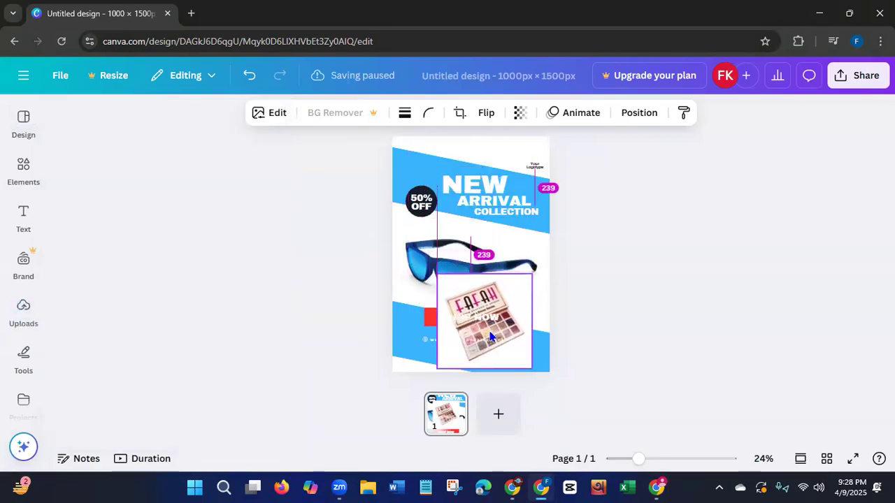
pyautogui.click(416, 263)
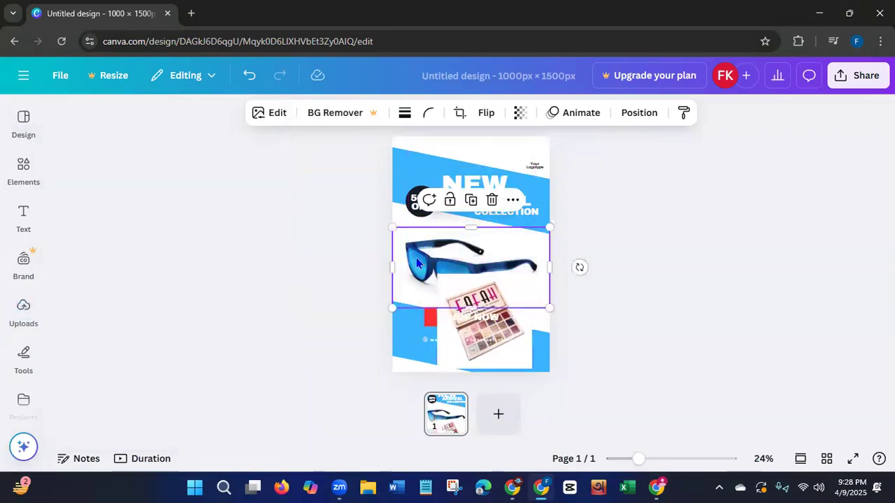
pyautogui.press('Delete')
pyautogui.click(466, 310)
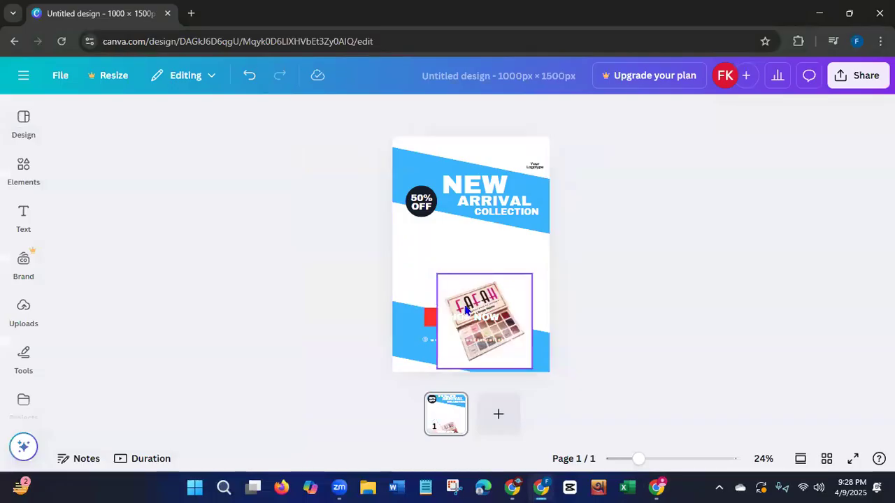
pyautogui.moveTo(466, 310); pyautogui.dragTo(453, 242)
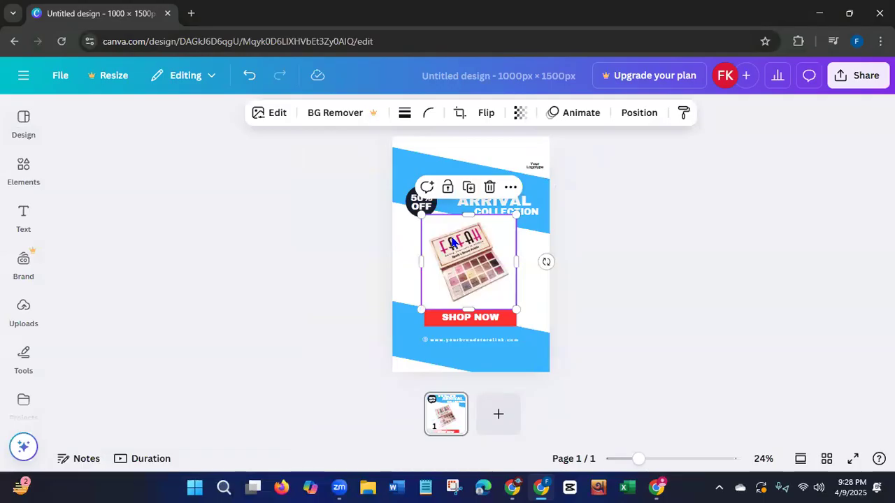
# Crop the lower and upper edges of the palette image slightly so it fits between the heading and the SHOP NOW button.
pyautogui.moveTo(464, 310); pyautogui.dragTo(465, 301)
pyautogui.moveTo(468, 214); pyautogui.dragTo(466, 221)
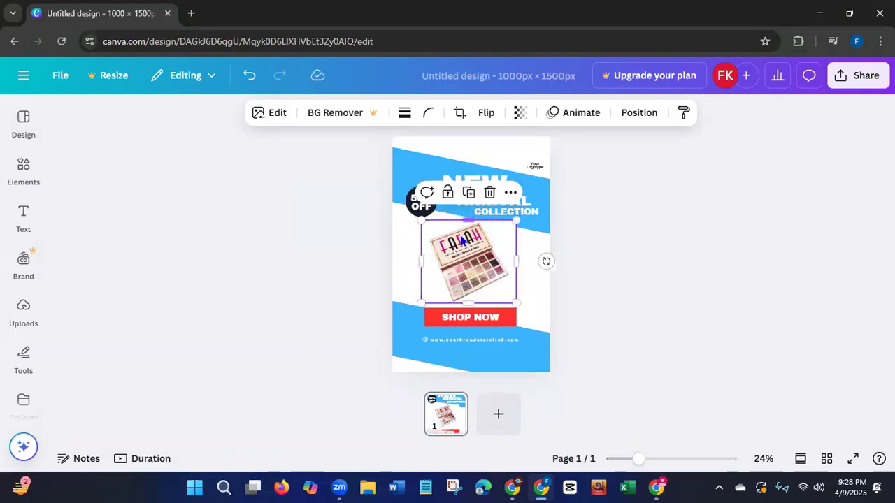
pyautogui.moveTo(451, 285)
pyautogui.mouseDown()
pyautogui.moveTo(444, 280)
pyautogui.moveTo(451, 286)
pyautogui.mouseUp()
pyautogui.click(302, 275)
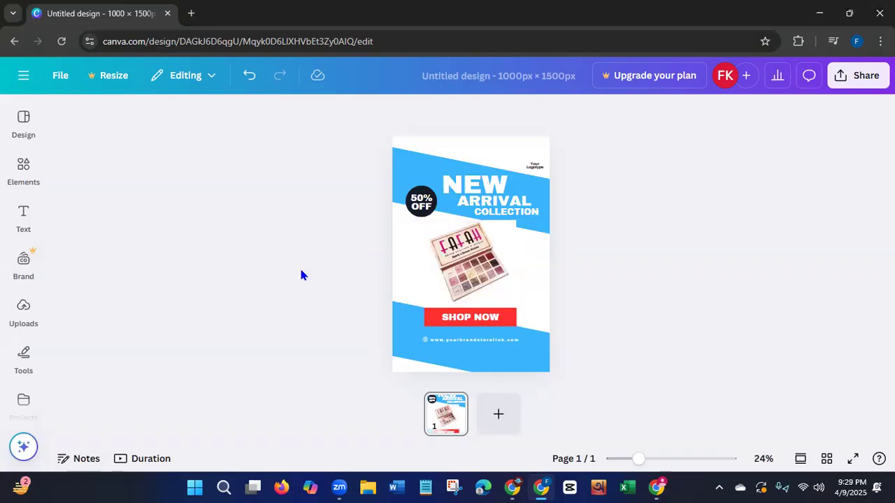
# Try flipping the palette image horizontally and return it to its original orientation.
pyautogui.click(458, 264)
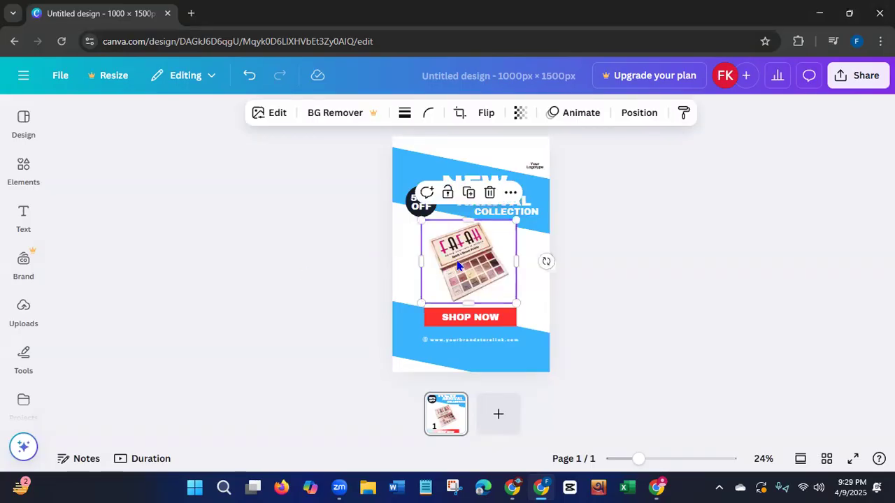
pyautogui.click(486, 112)
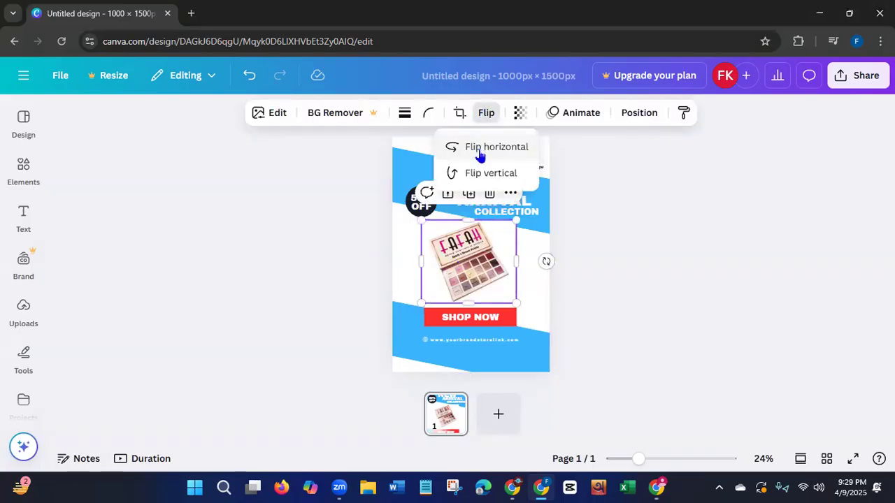
pyautogui.click(479, 148)
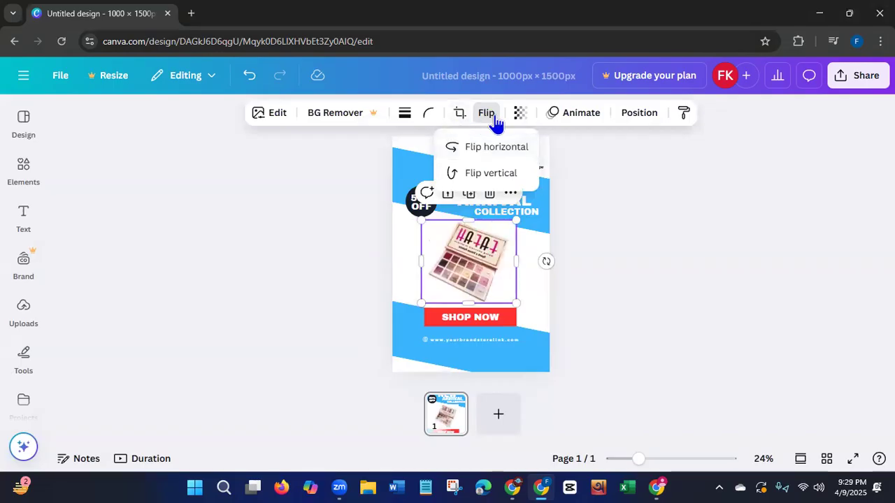
pyautogui.click(473, 148)
pyautogui.click(334, 266)
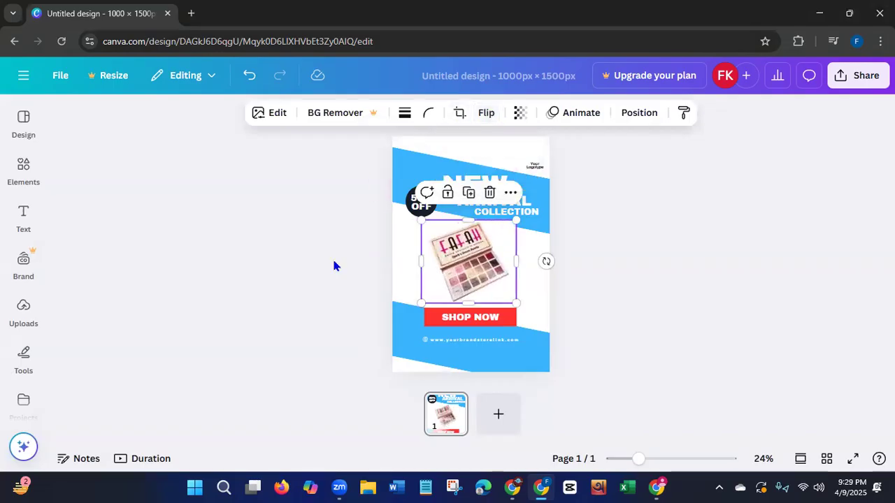
pyautogui.click(334, 266)
# Reposition the upper blue band slightly lower behind the NEW ARRIVAL COLLECTION heading.
pyautogui.click(400, 161)
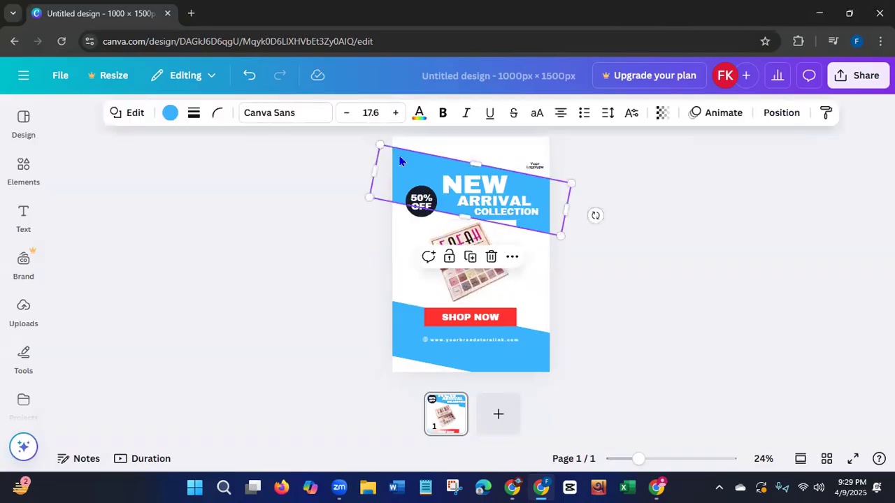
pyautogui.click(534, 165)
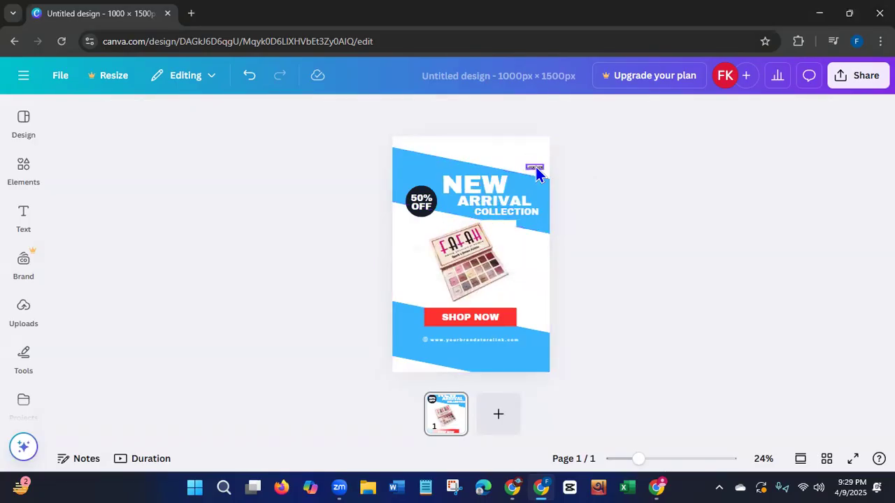
pyautogui.click(402, 165)
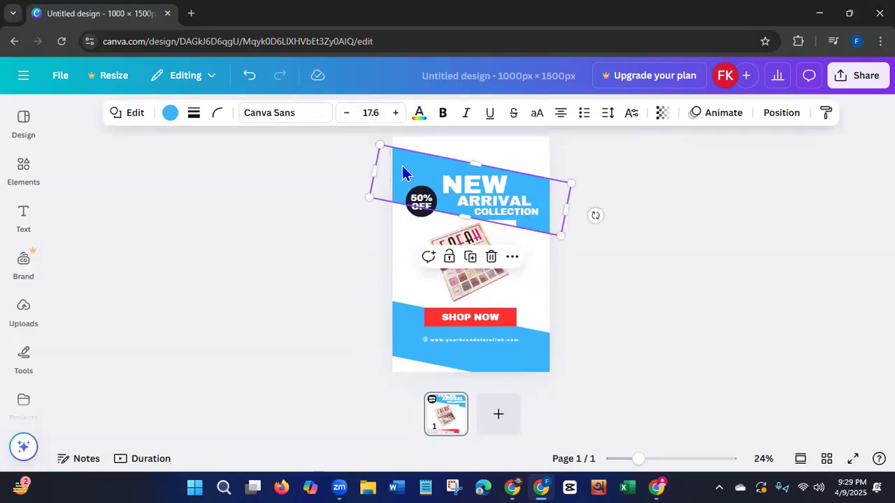
pyautogui.moveTo(401, 156); pyautogui.dragTo(402, 155)
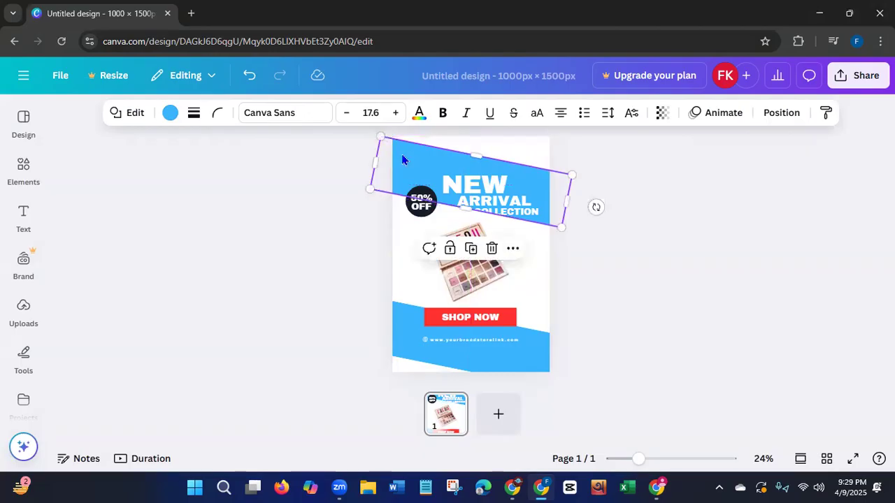
pyautogui.click(351, 256)
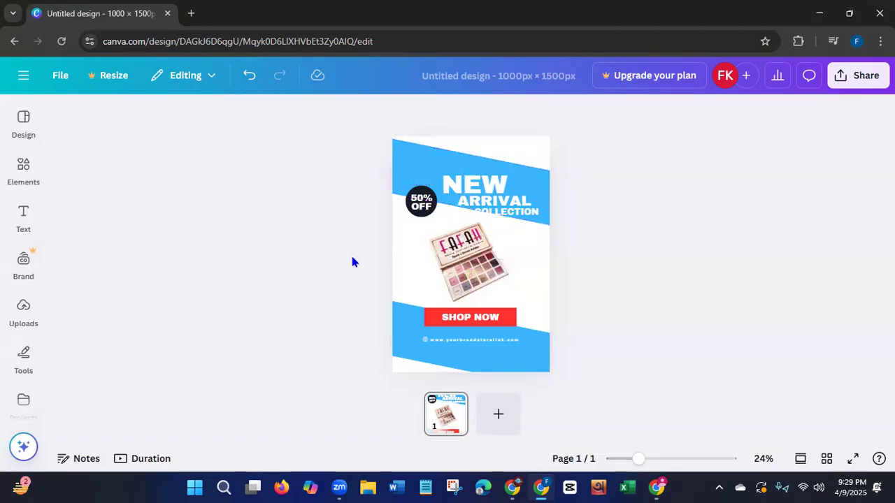
pyautogui.click(415, 175)
pyautogui.moveTo(416, 176); pyautogui.dragTo(414, 179)
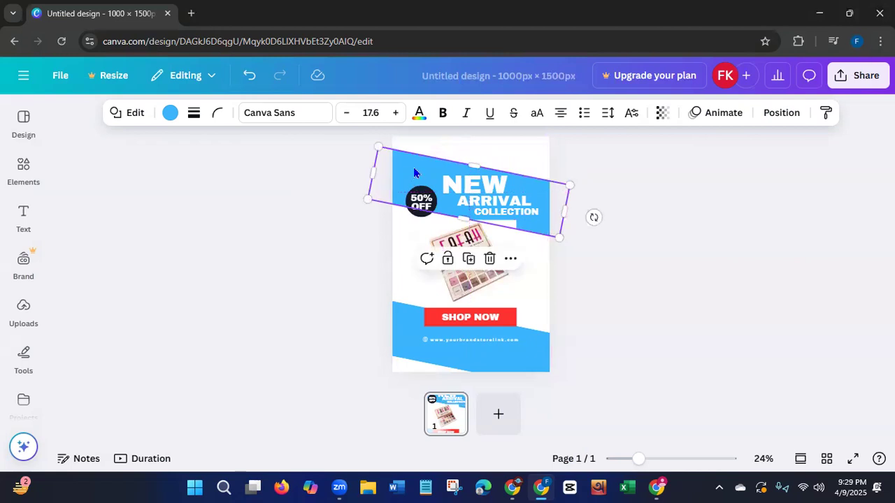
# Bring the upper blue band forward in the layer order so it covers the upper edge of the palette image.
pyautogui.rightClick(413, 172)
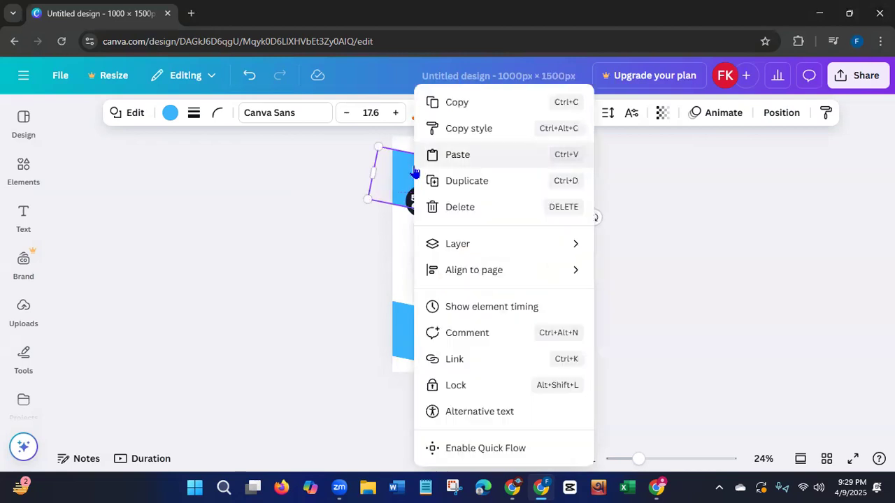
pyautogui.moveTo(455, 245)
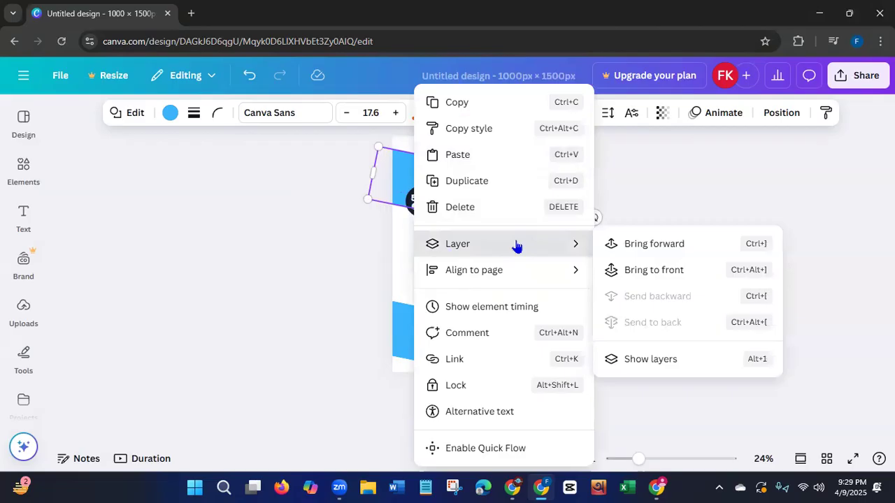
pyautogui.click(622, 245)
pyautogui.click(336, 256)
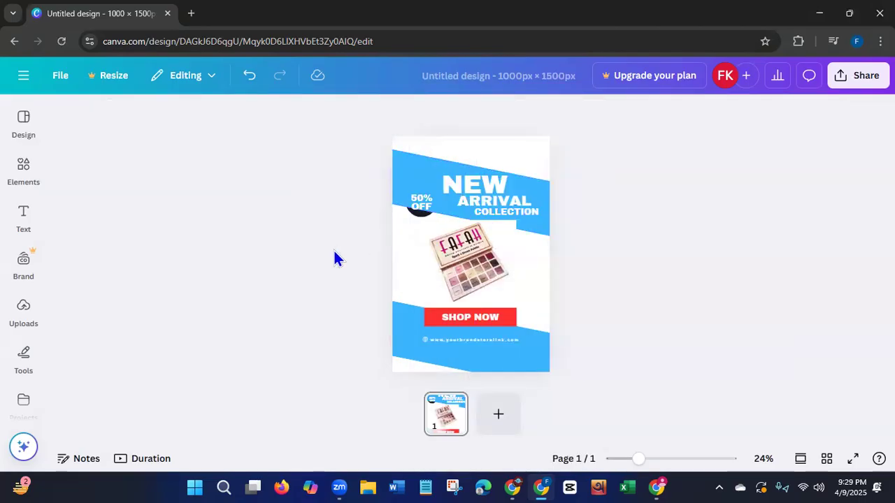
pyautogui.click(537, 229)
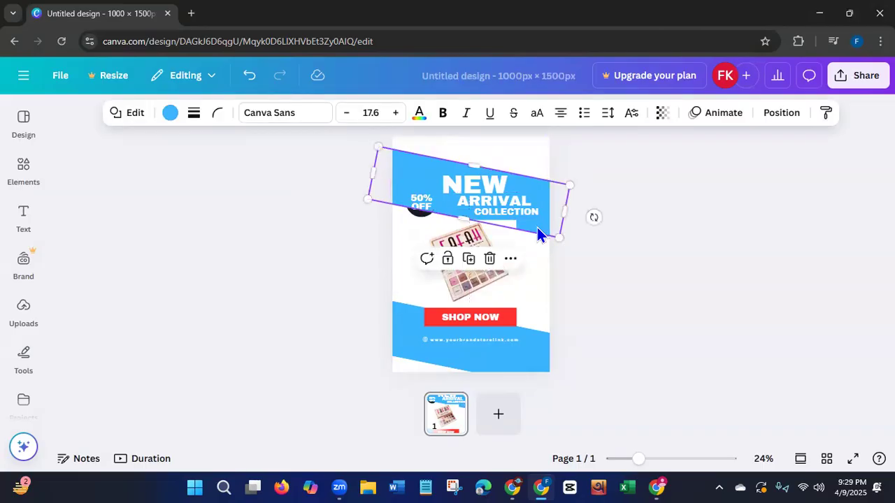
pyautogui.rightClick(537, 229)
pyautogui.moveTo(559, 250)
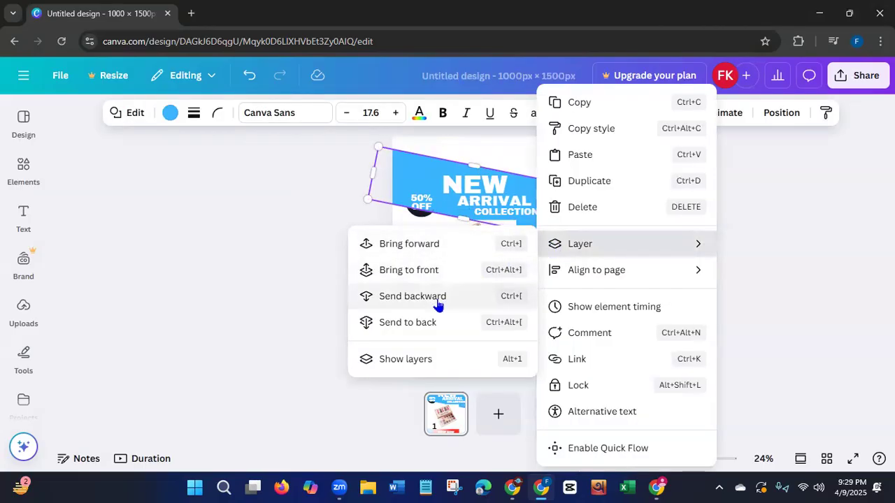
pyautogui.click(437, 248)
pyautogui.click(315, 251)
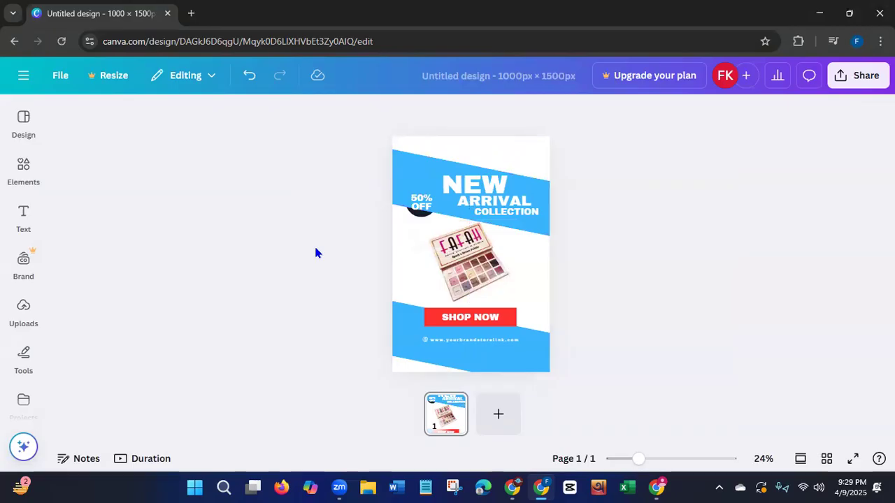
# Switch to the Fafah product page in the other browser window and copy the title VEGAN SPARK A DREAM EYESHADOW PALETTE.
pyautogui.click(659, 485)
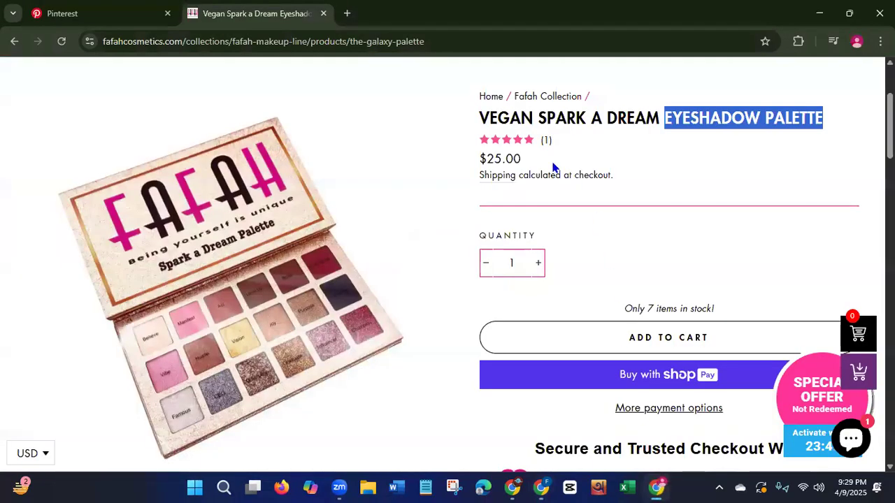
pyautogui.moveTo(481, 117); pyautogui.dragTo(823, 119)
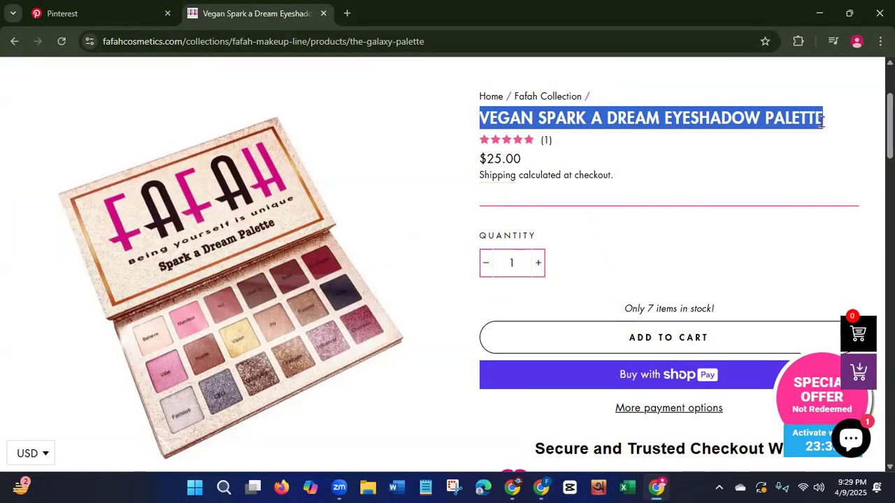
pyautogui.rightClick(786, 120)
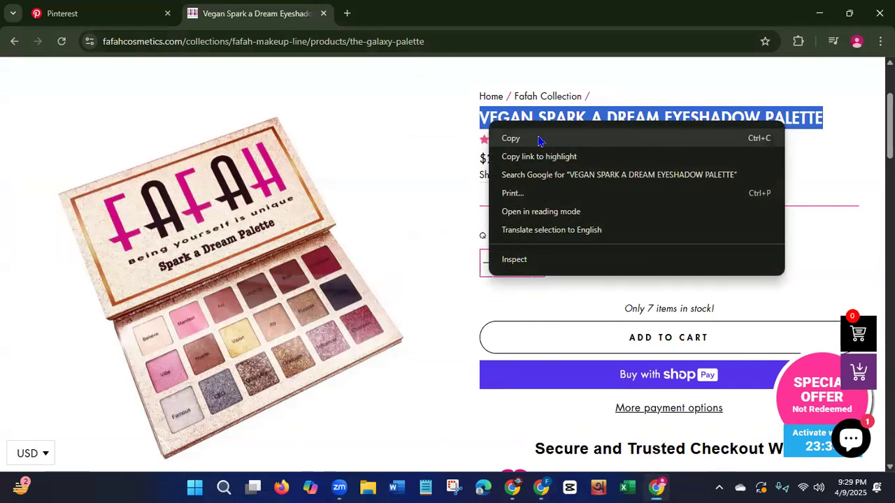
pyautogui.click(537, 140)
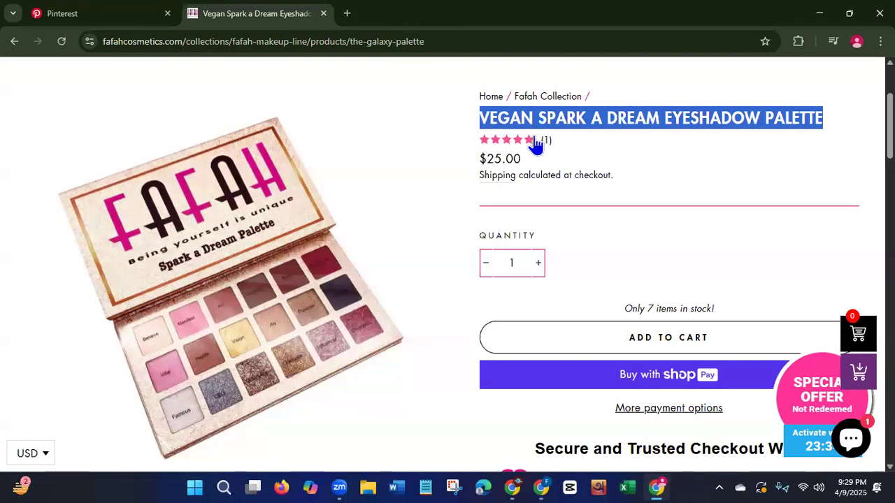
# Return to the Canva design and replace the heading word NEW with the copied product title.
pyautogui.click(542, 488)
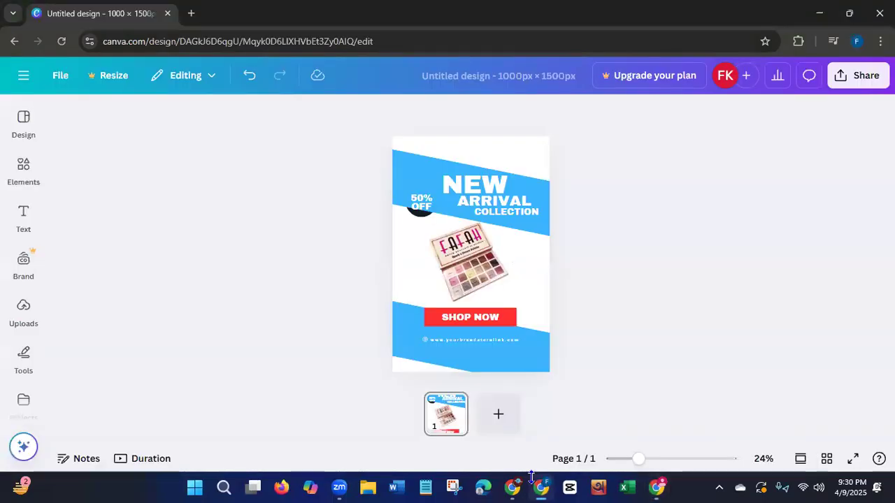
pyautogui.click(510, 184)
pyautogui.doubleClick(510, 184)
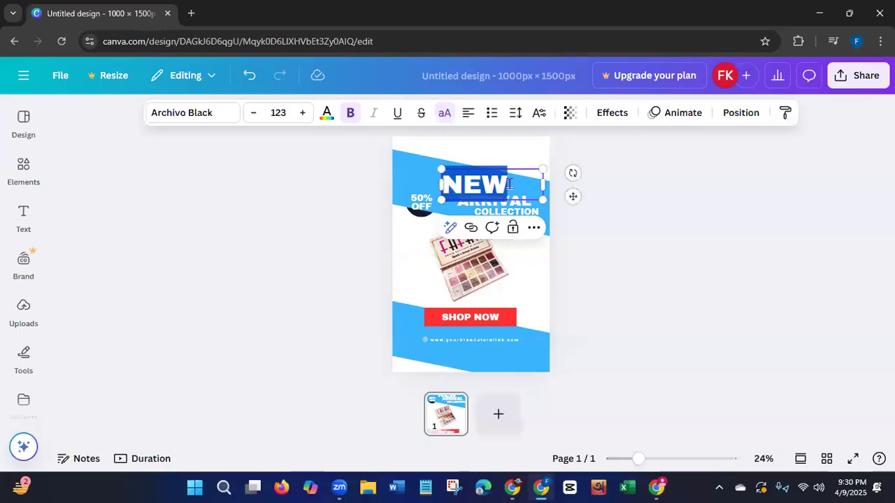
pyautogui.press('BackSpace')
pyautogui.hotkey('ctrl', 'v')
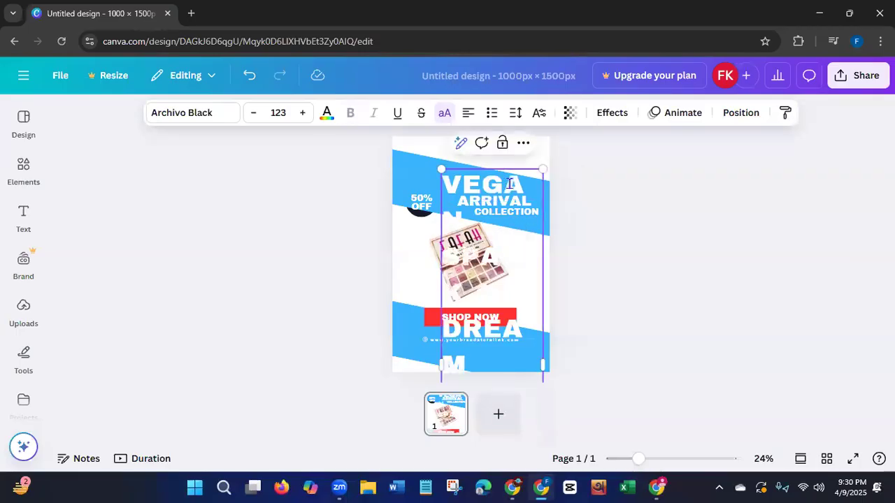
# Scale the pasted product title down to font size 101 and move it up and left on the pin.
pyautogui.moveTo(544, 169); pyautogui.dragTo(471, 233)
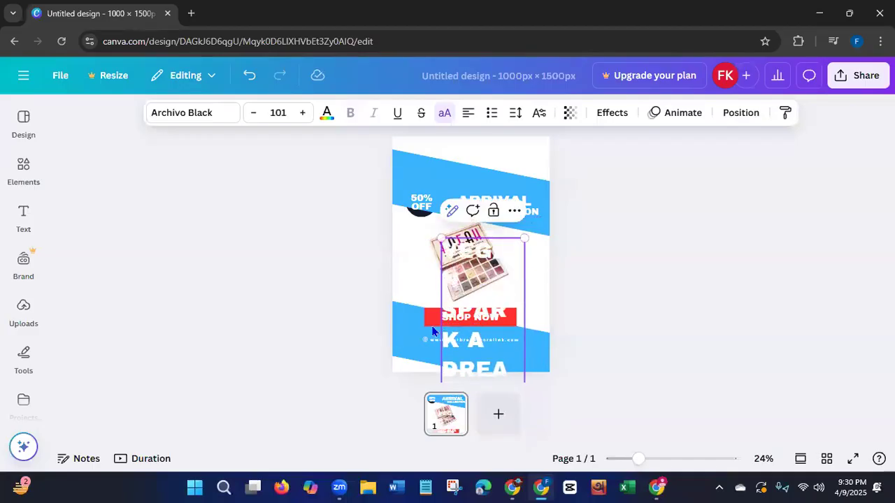
pyautogui.click(345, 325)
pyautogui.moveTo(465, 345); pyautogui.dragTo(429, 233)
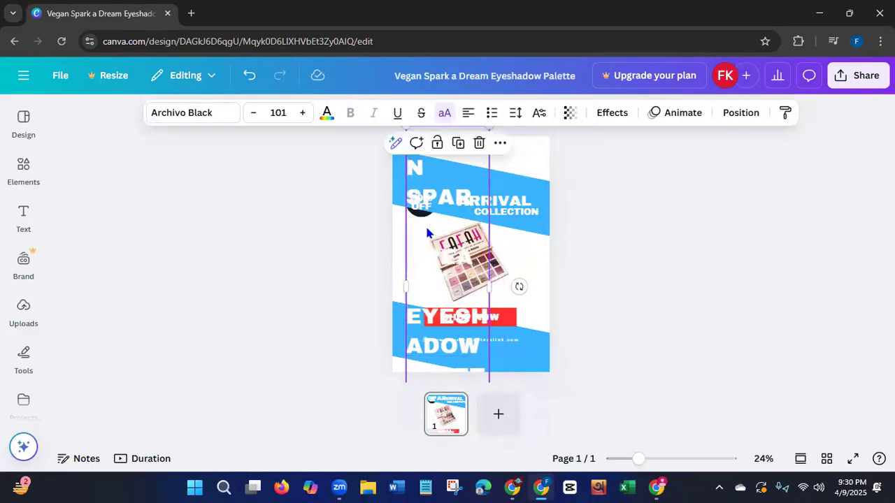
# Delete the COLLECTION and ARRIVAL texts from the upper blue band.
pyautogui.click(511, 208)
pyautogui.press('Delete')
pyautogui.click(512, 196)
pyautogui.press('Delete')
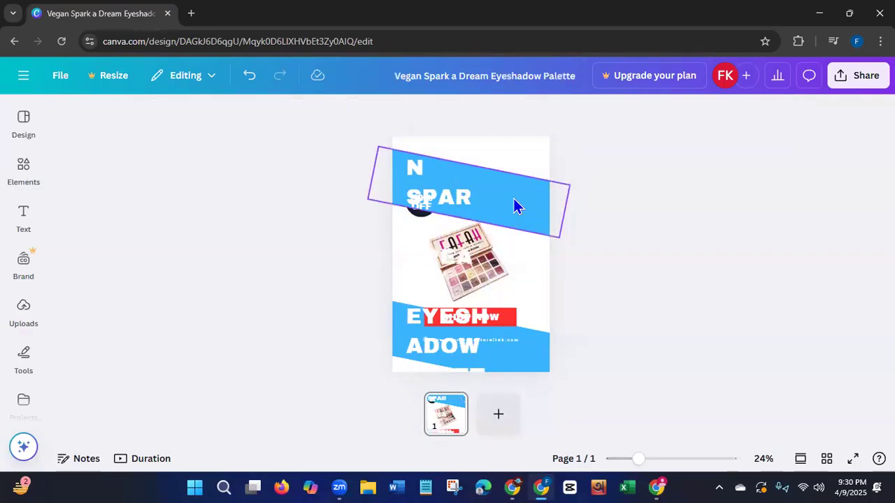
# Shrink the product title to font size 54.6, place it over the upper blue band and widen its text box to three lines.
pyautogui.click(460, 255)
pyautogui.moveTo(490, 288); pyautogui.dragTo(555, 288)
pyautogui.moveTo(557, 298); pyautogui.dragTo(465, 239)
pyautogui.moveTo(451, 190); pyautogui.dragTo(556, 214)
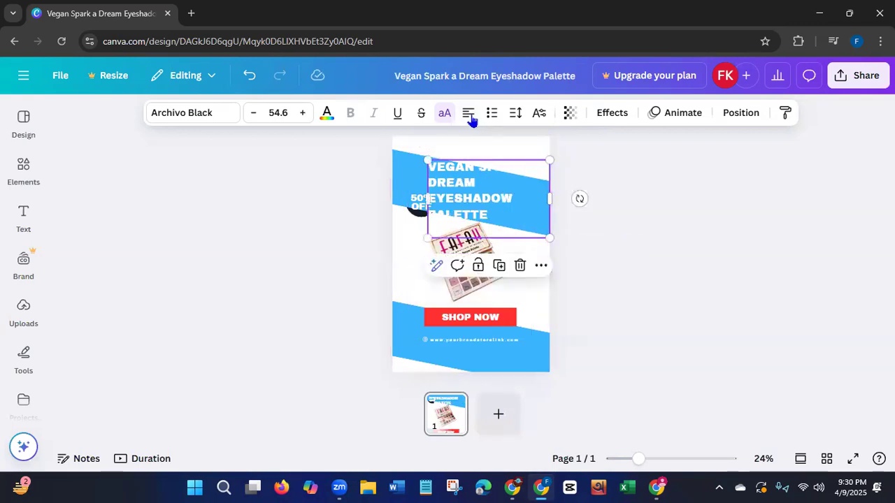
pyautogui.click(465, 228)
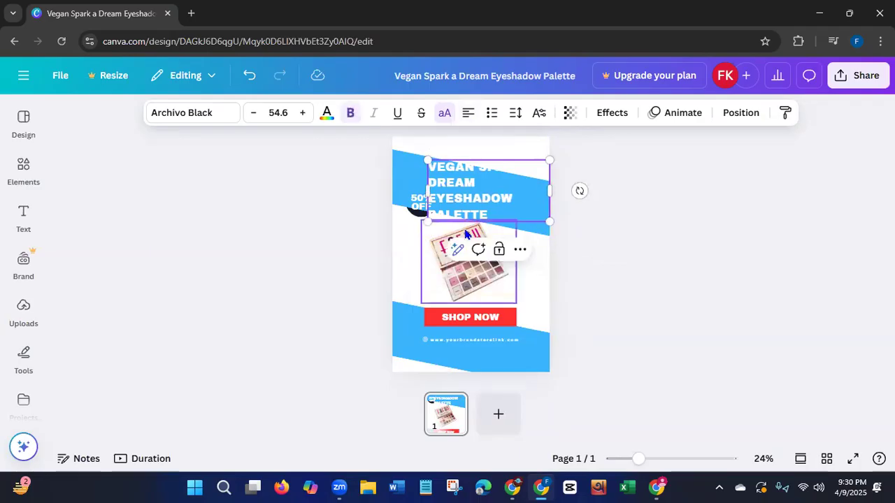
pyautogui.click(326, 224)
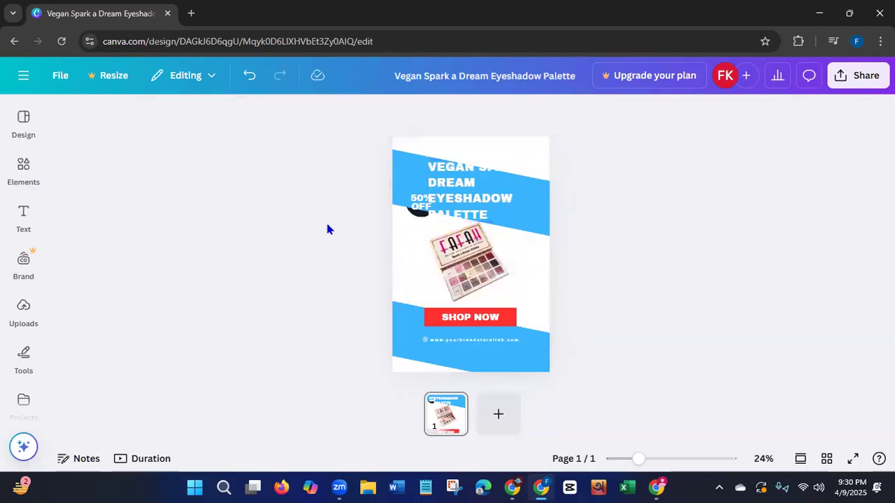
pyautogui.click(459, 202)
pyautogui.moveTo(552, 190); pyautogui.dragTo(575, 188)
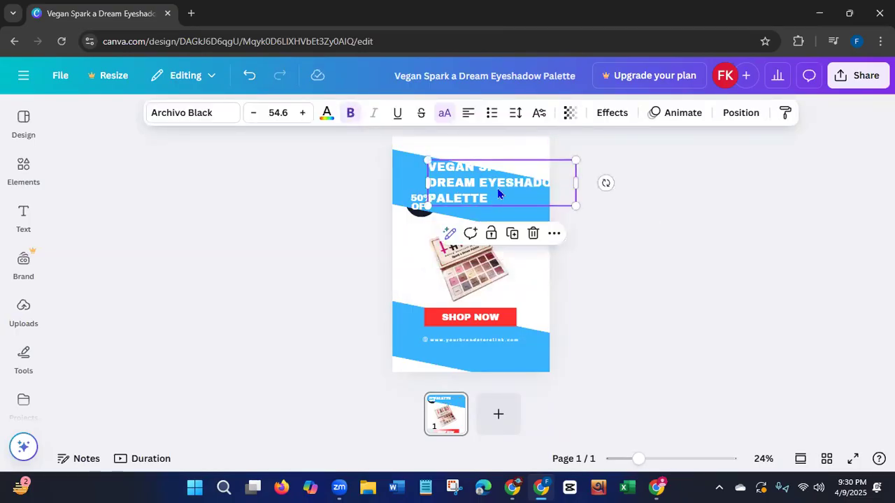
# Delete the 50% OFF badge, including both text lines and the dark circle behind them.
pyautogui.click(413, 209)
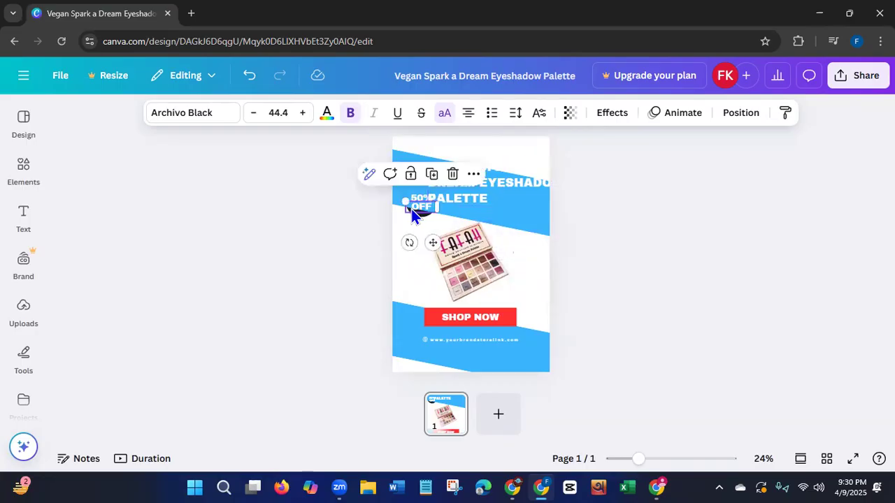
pyautogui.press('Delete')
pyautogui.click(421, 198)
pyautogui.press('Delete')
pyautogui.click(413, 212)
pyautogui.press('Delete')
# Extend the upper edge of the upper blue band upward so it backs the whole product title.
pyautogui.click(452, 186)
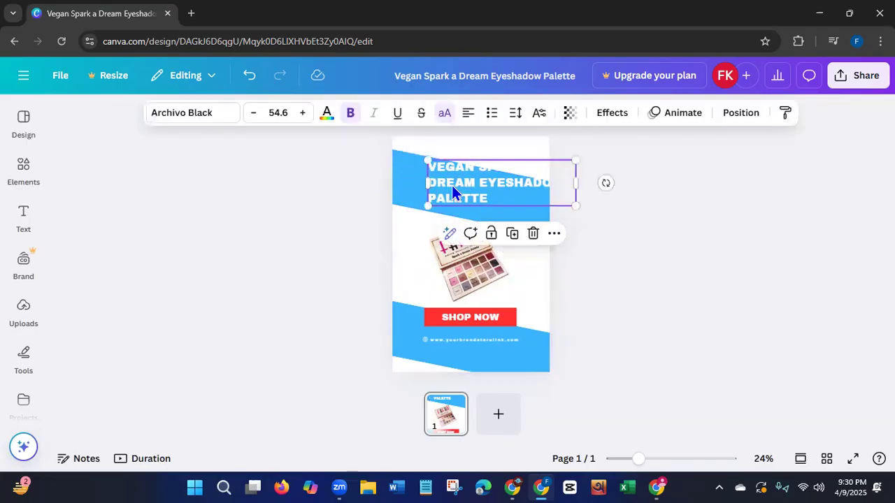
pyautogui.click(402, 179)
pyautogui.moveTo(472, 165); pyautogui.dragTo(488, 146)
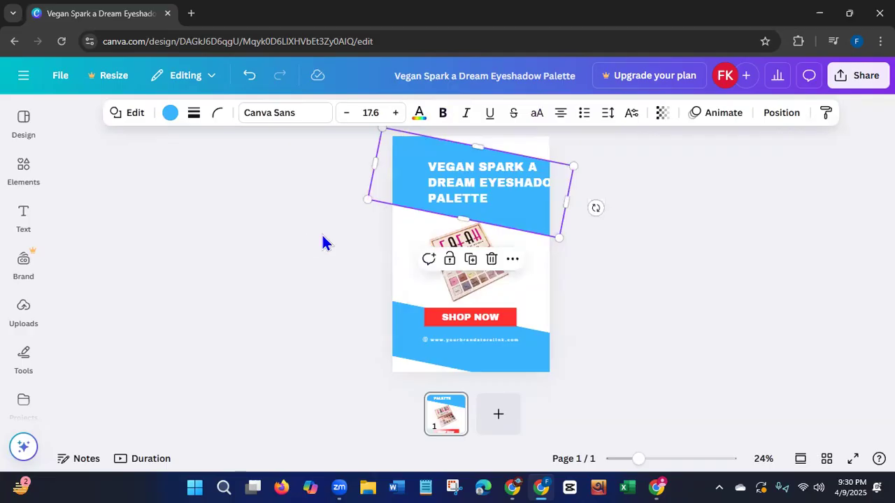
# Move the product title up and left so its longest line fits within the pin's upper blue band.
pyautogui.click(452, 198)
pyautogui.moveTo(452, 194); pyautogui.dragTo(432, 186)
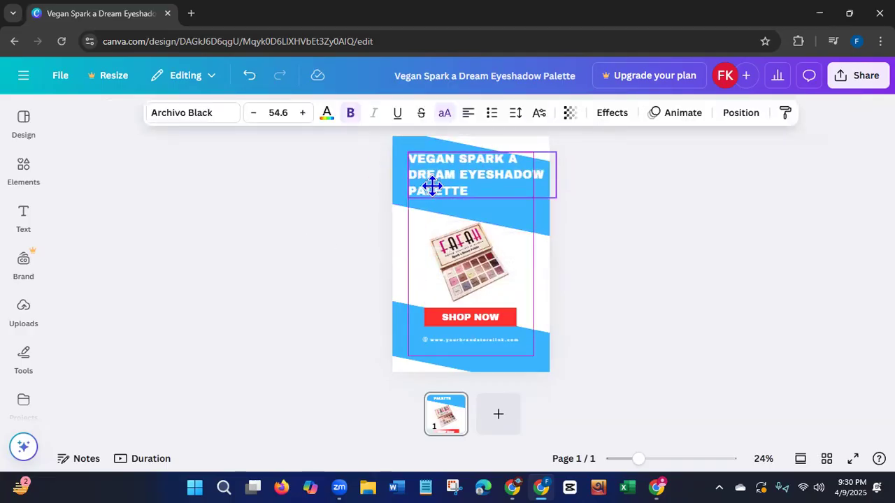
pyautogui.click(278, 246)
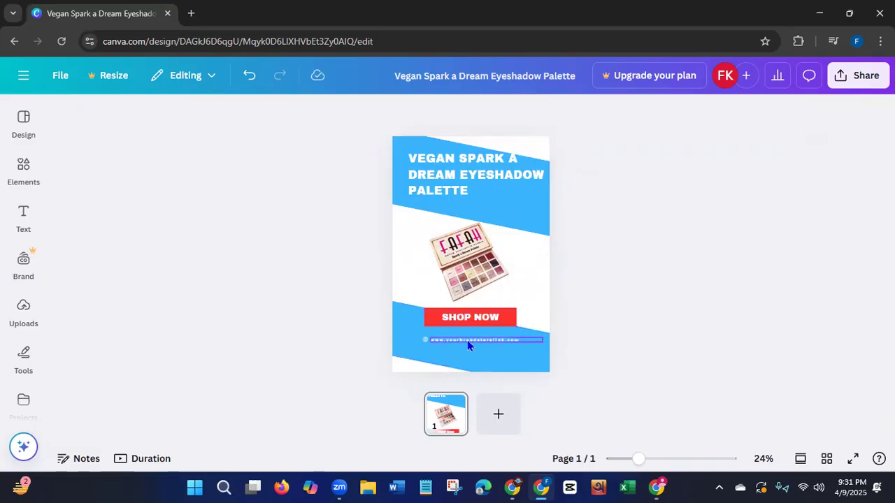
pyautogui.click(519, 339)
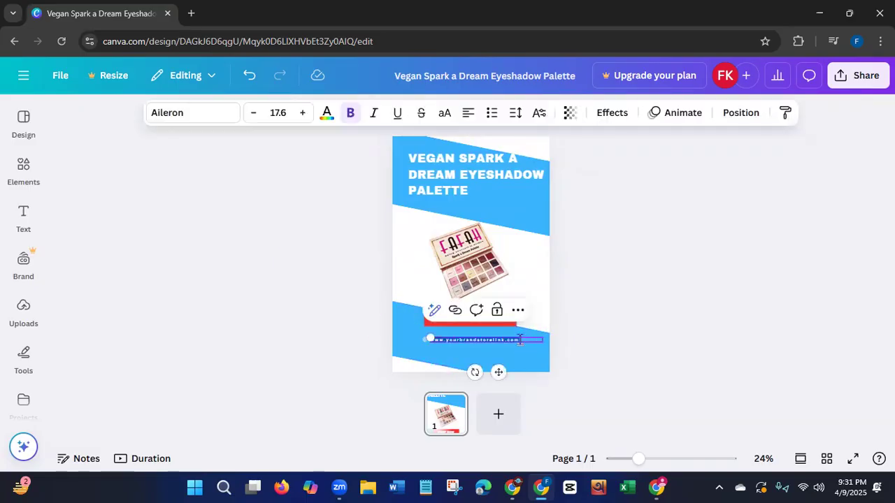
pyautogui.hotkey('ctrl', 'a')
pyautogui.press('BackSpace')
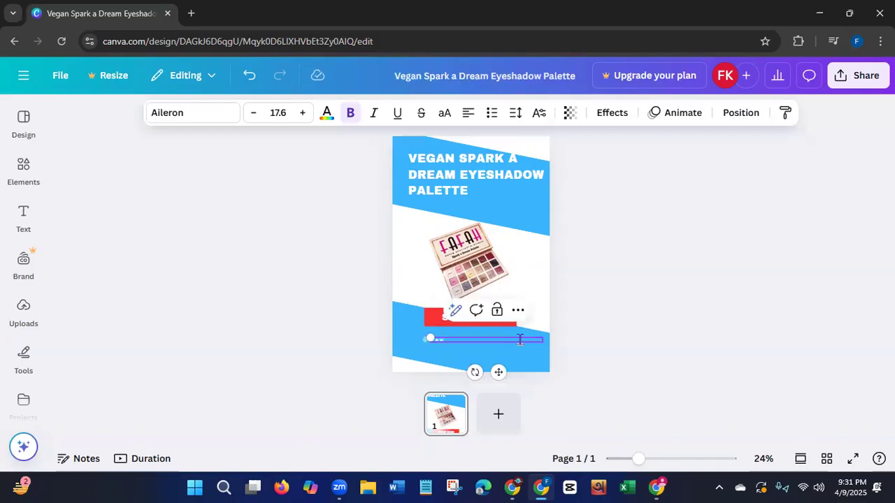
pyautogui.write('www.fafahcosmetics.com')
pyautogui.click(339, 331)
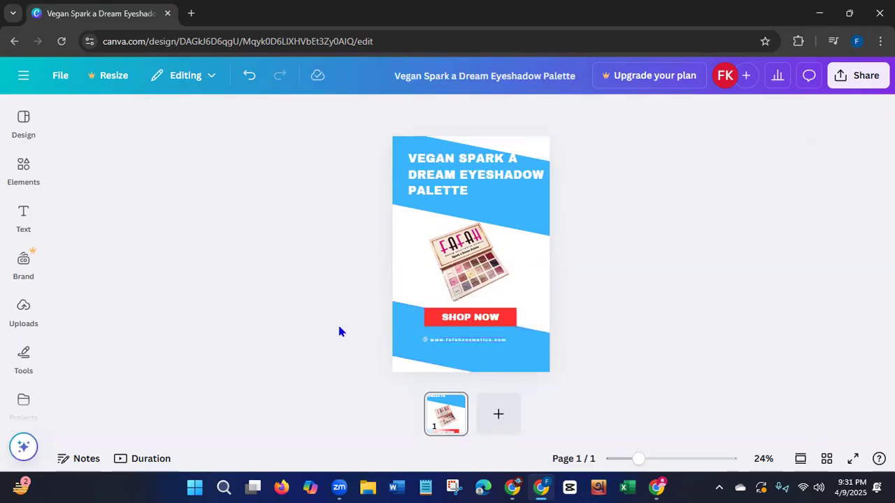
# Replace the SHOP NOW text on the red button with ADD TO CART.
pyautogui.click(471, 316)
pyautogui.doubleClick(470, 316)
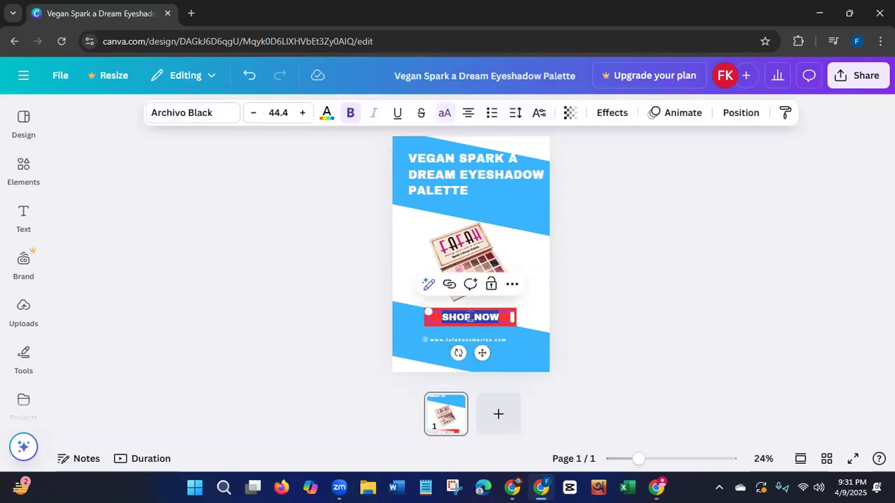
pyautogui.click(471, 317)
pyautogui.moveTo(471, 316)
pyautogui.mouseDown()
pyautogui.moveTo(448, 312)
pyautogui.moveTo(506, 314)
pyautogui.moveTo(455, 313)
pyautogui.mouseUp()
pyautogui.press('BackSpace')
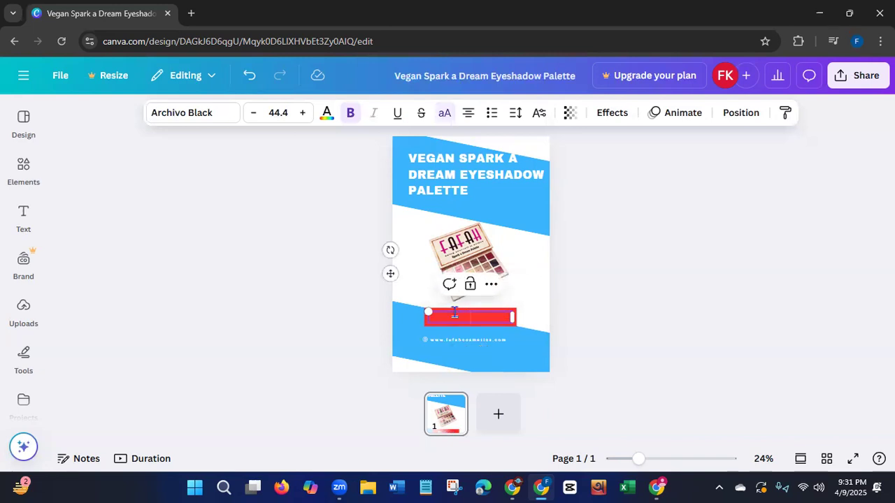
pyautogui.write('ADD')
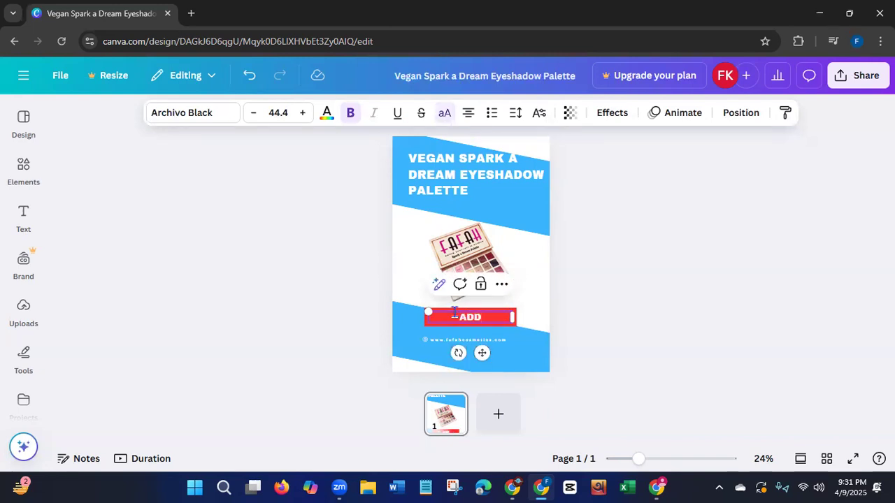
pyautogui.write(' TO CART')
pyautogui.click(344, 298)
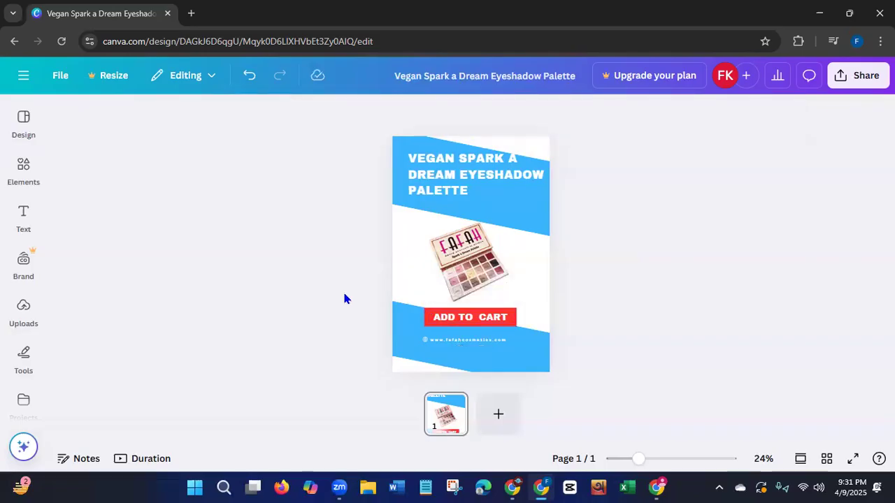
# Centre-align the website address text and move it slightly lower in the lower blue band.
pyautogui.click(444, 344)
pyautogui.click(344, 326)
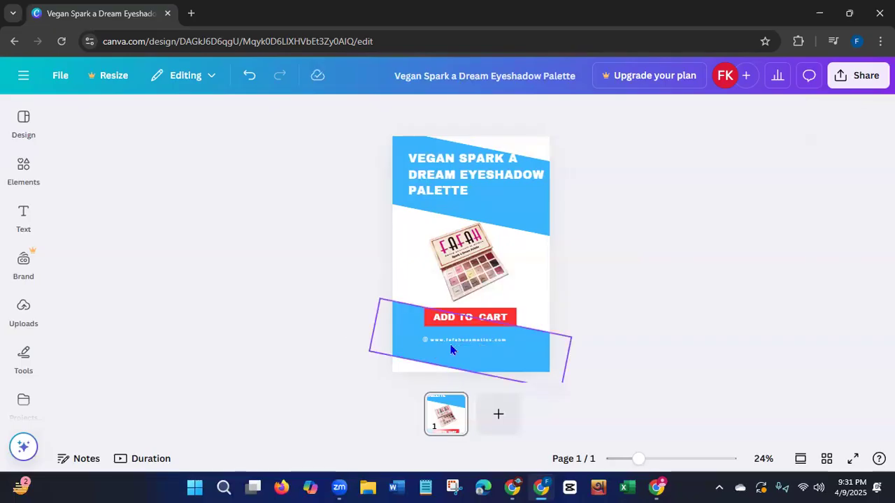
pyautogui.click(453, 340)
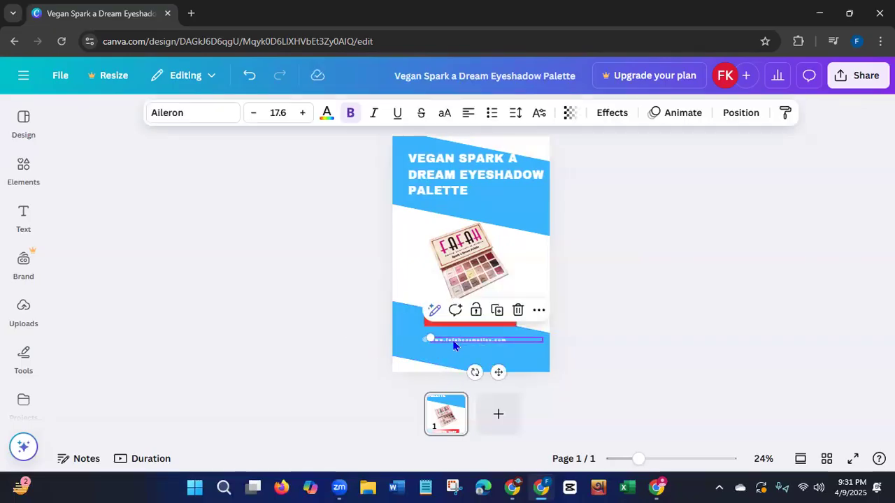
pyautogui.click(468, 113)
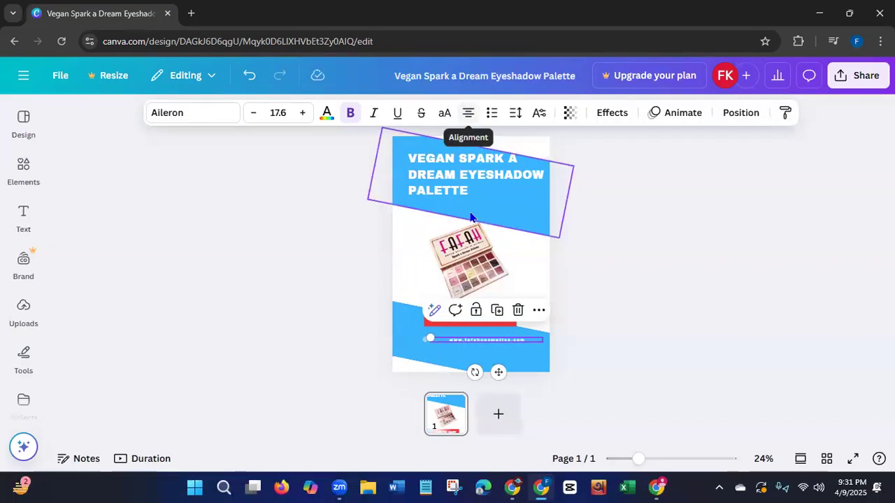
pyautogui.moveTo(499, 373); pyautogui.dragTo(498, 380)
pyautogui.click(327, 324)
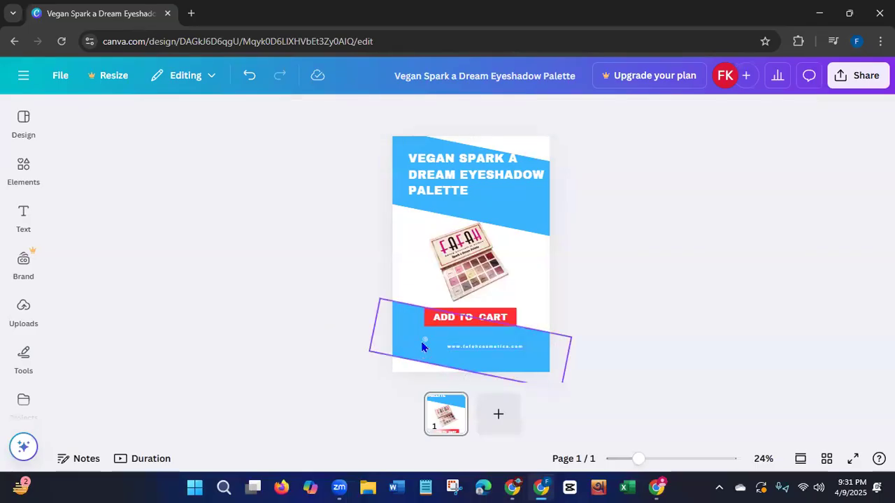
# Move the small icon down and right into line with the website address, and nudge the address left toward it.
pyautogui.click(423, 345)
pyautogui.moveTo(437, 371); pyautogui.dragTo(446, 380)
pyautogui.click(342, 347)
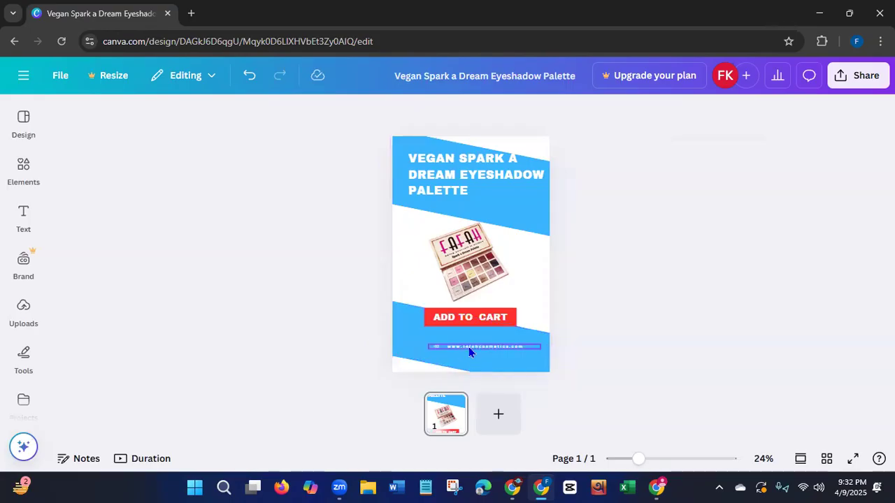
pyautogui.click(468, 347)
pyautogui.press('Left')
pyautogui.press('Left')
pyautogui.press('Left')
pyautogui.press('Left')
pyautogui.press('Left')
pyautogui.press('Left')
pyautogui.press('Left')
pyautogui.press('Left')
pyautogui.press('Left')
pyautogui.press('Left')
pyautogui.press('Left')
pyautogui.press('Left')
pyautogui.press('Left')
pyautogui.press('Left')
pyautogui.press('Left')
pyautogui.press('Left')
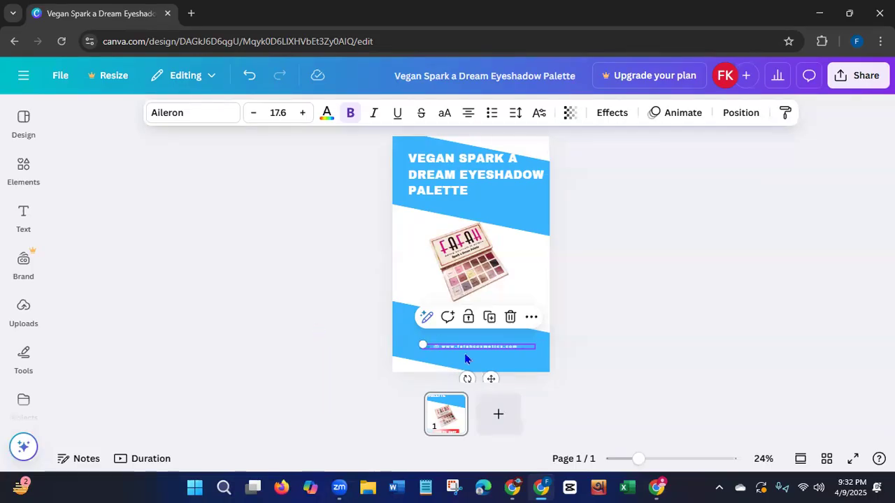
# Shrink the product title to font size 43.6 on two lines and move it down within the upper blue band.
pyautogui.click(418, 189)
pyautogui.moveTo(552, 174)
pyautogui.mouseDown()
pyautogui.moveTo(575, 176)
pyautogui.moveTo(541, 176)
pyautogui.mouseUp()
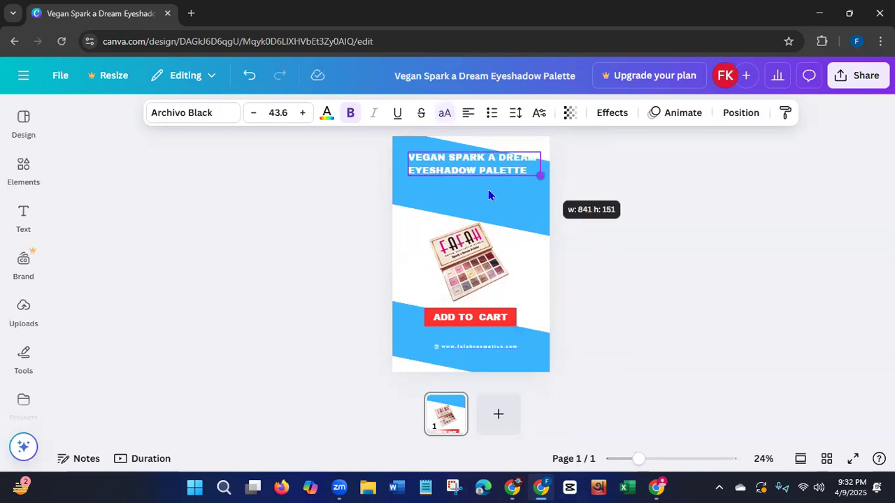
pyautogui.moveTo(476, 169); pyautogui.dragTo(472, 197)
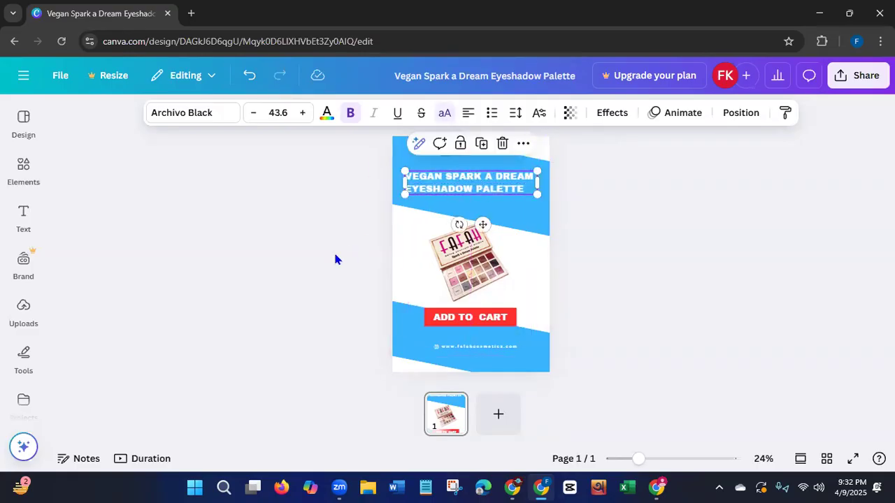
pyautogui.click(336, 260)
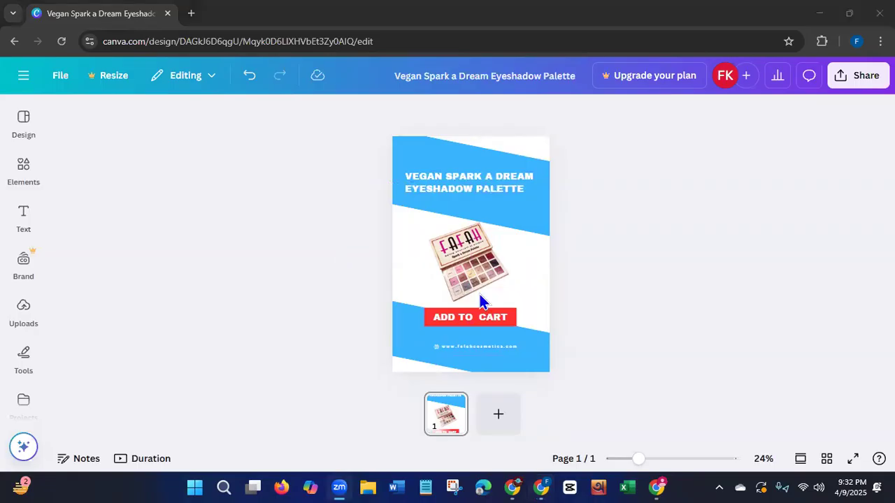
# Lower the upper edge of the upper blue band slightly to make the band narrower above the title.
pyautogui.click(403, 162)
pyautogui.moveTo(479, 149); pyautogui.dragTo(477, 155)
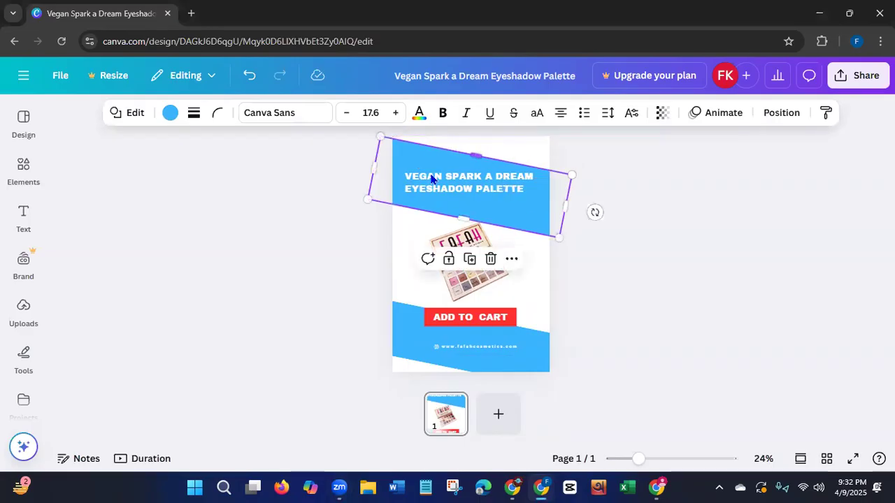
pyautogui.click(338, 242)
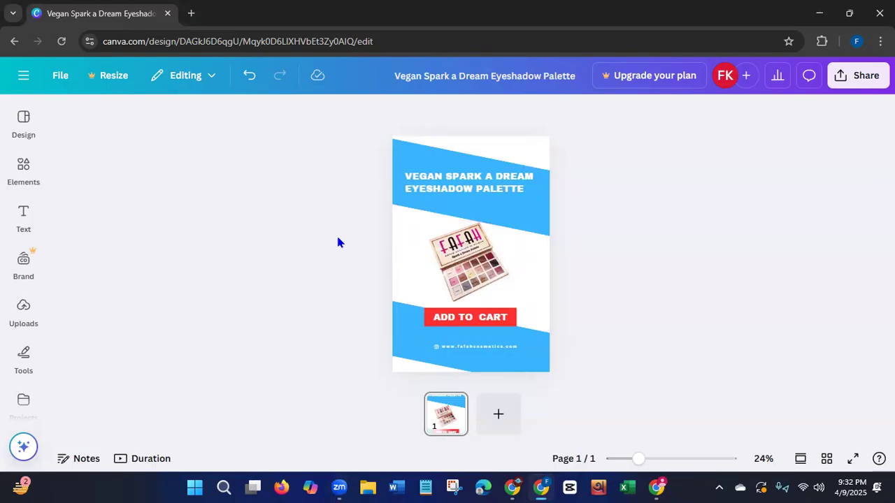
# Centre-align the two lines of the product title.
pyautogui.click(428, 186)
pyautogui.click(469, 112)
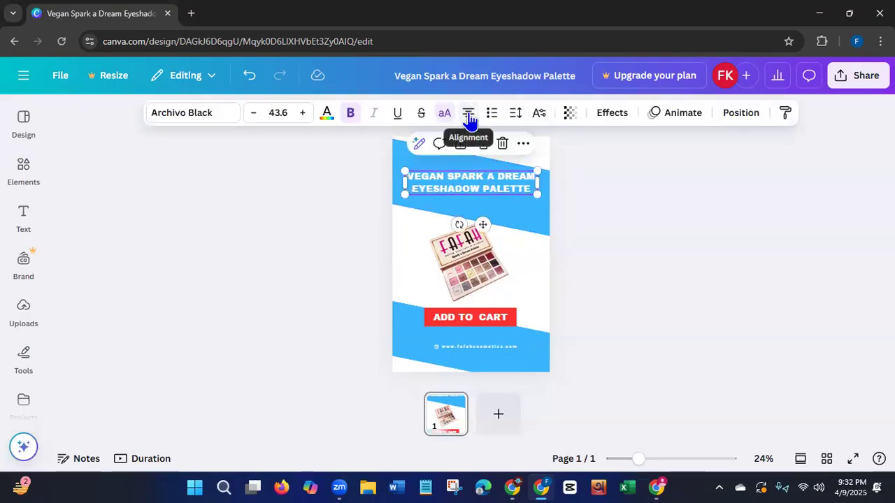
pyautogui.click(344, 237)
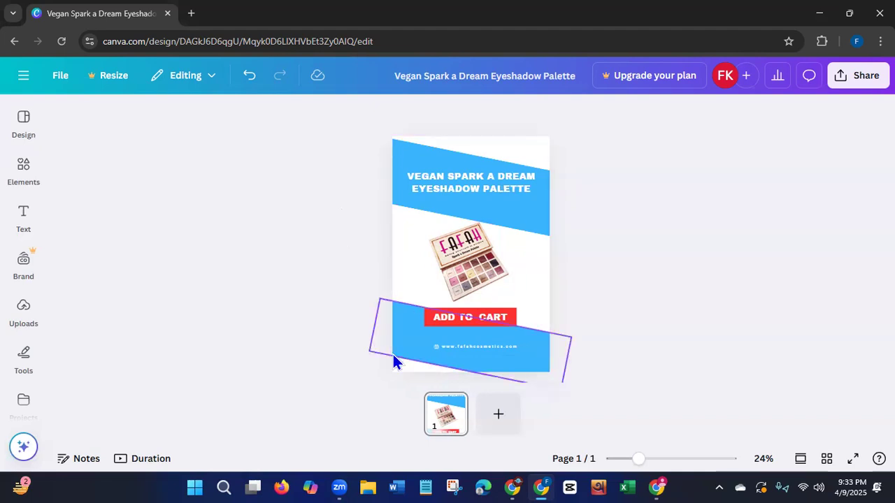
# Change the fill of both the upper and lower blue bands to the default solid pink.
pyautogui.click(406, 177)
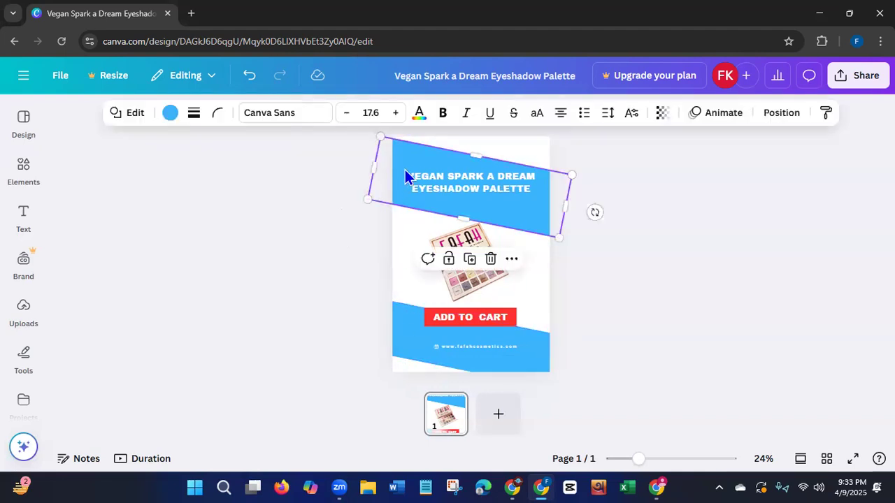
pyautogui.click(170, 113)
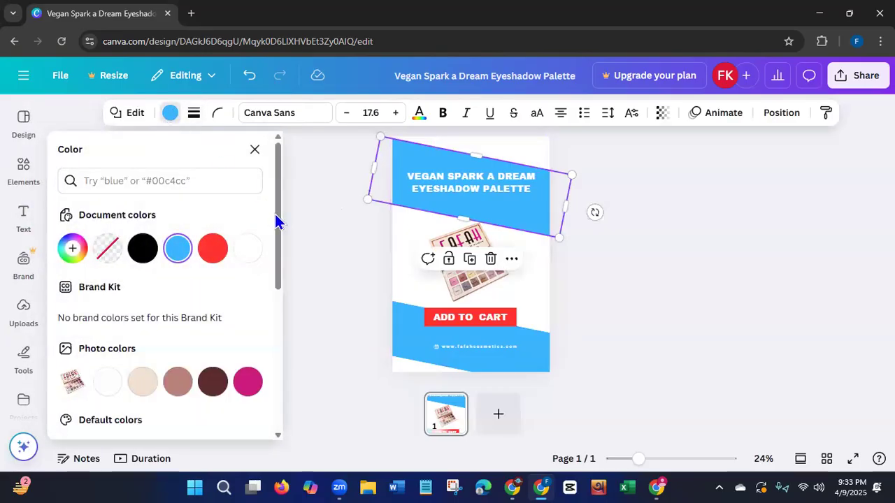
pyautogui.moveTo(279, 233); pyautogui.dragTo(277, 284)
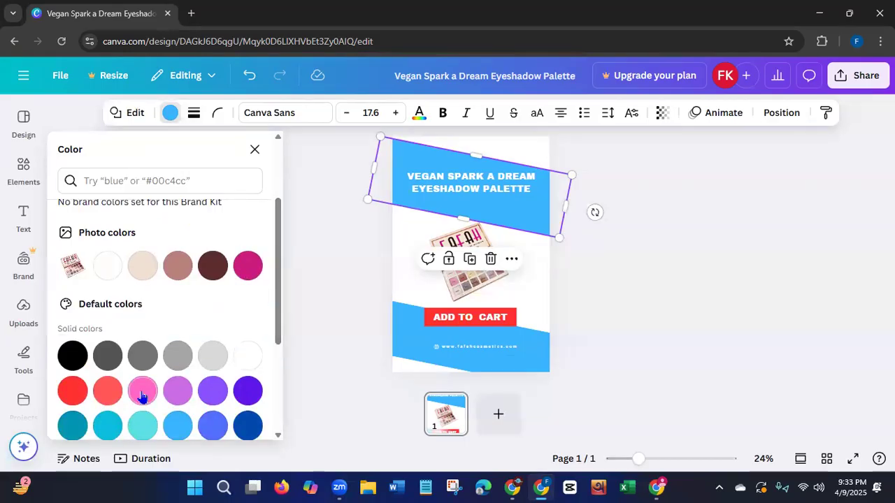
pyautogui.click(143, 393)
pyautogui.click(397, 322)
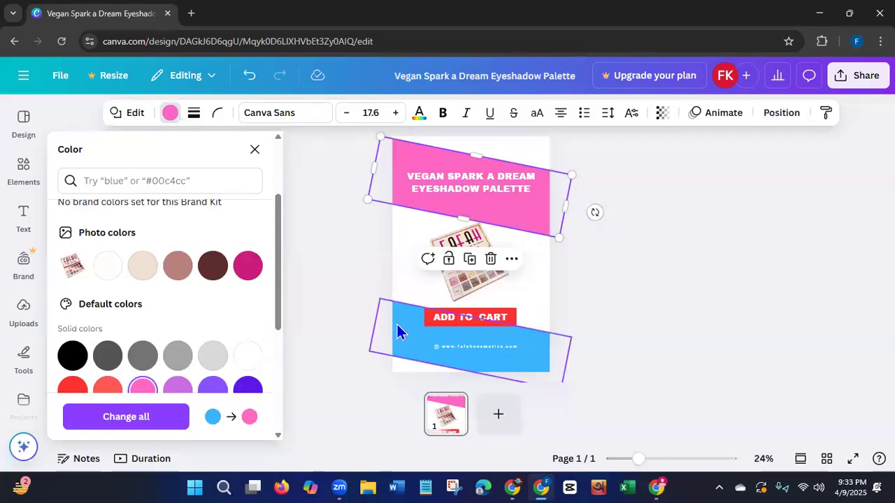
pyautogui.click(143, 395)
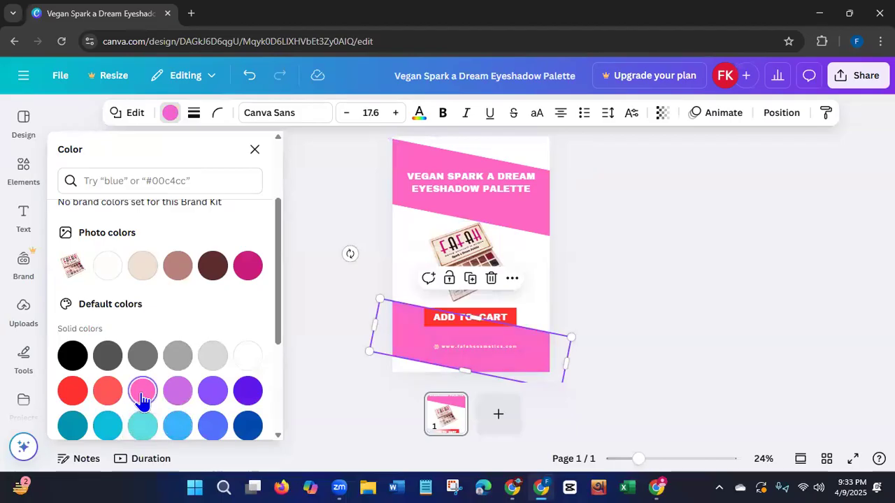
# Change the ADD TO CART button's fill to black.
pyautogui.click(513, 316)
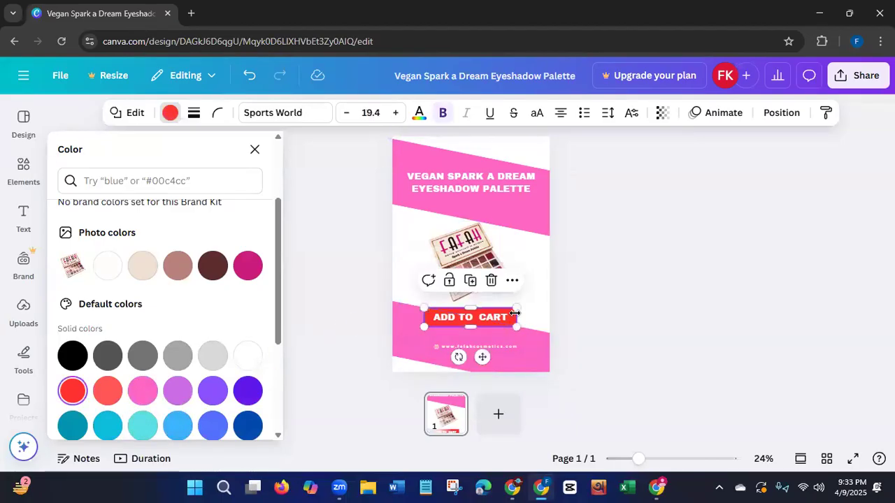
pyautogui.click(73, 358)
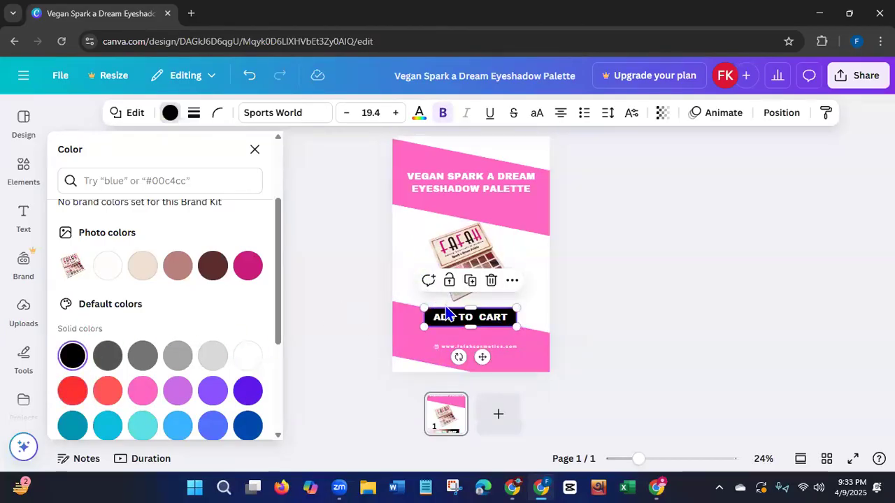
pyautogui.click(354, 351)
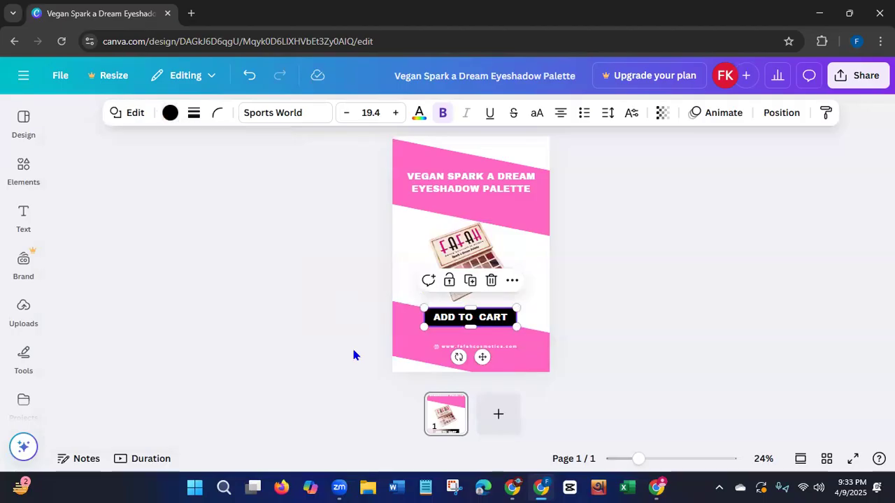
pyautogui.click(354, 356)
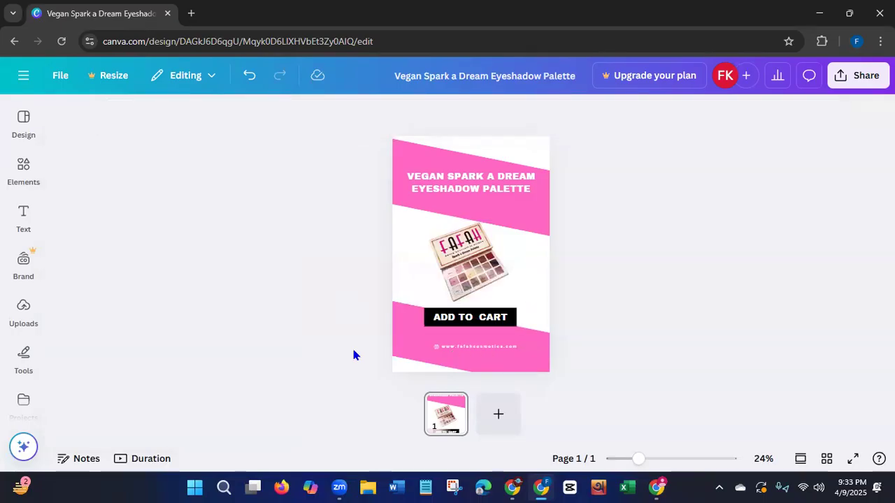
# Enlarge the eyeshadow palette image and reposition it between the two pink bands.
pyautogui.click(505, 267)
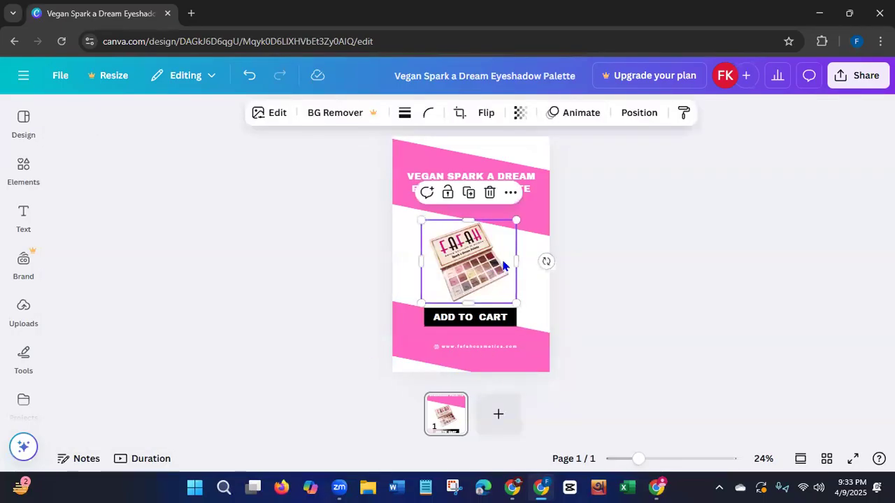
pyautogui.moveTo(489, 274); pyautogui.dragTo(488, 272)
pyautogui.moveTo(422, 226); pyautogui.dragTo(402, 213)
pyautogui.moveTo(469, 268); pyautogui.dragTo(476, 270)
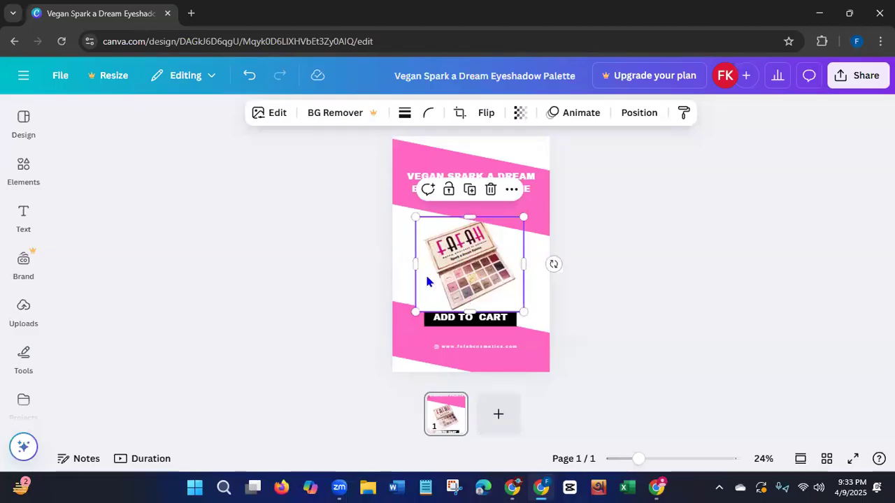
# Send the palette image to the back so it lies behind the ADD TO CART button.
pyautogui.rightClick(427, 281)
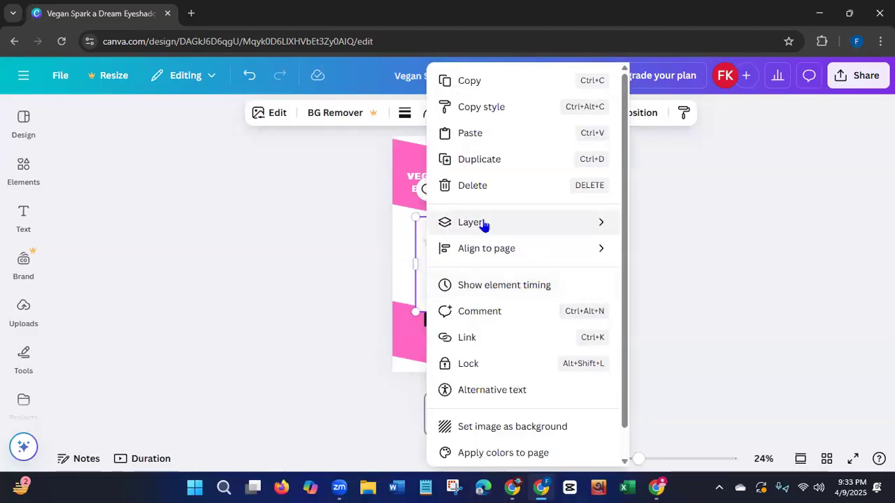
pyautogui.moveTo(483, 225)
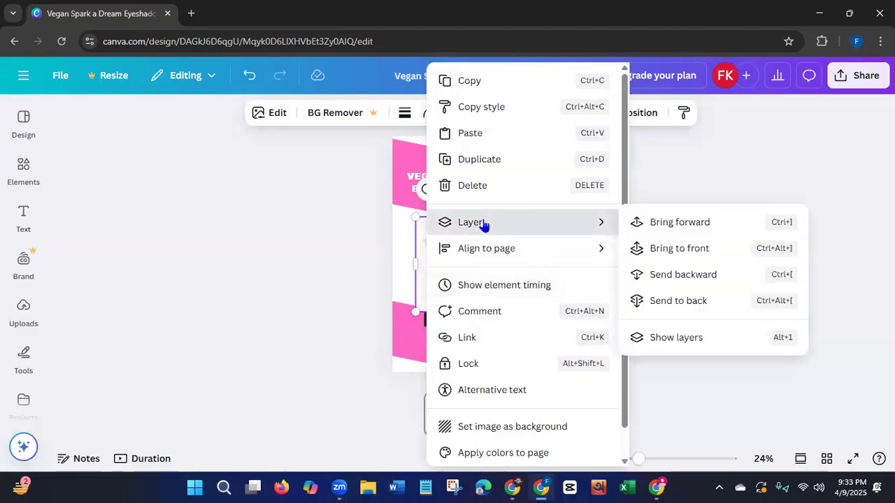
pyautogui.click(665, 302)
pyautogui.click(318, 323)
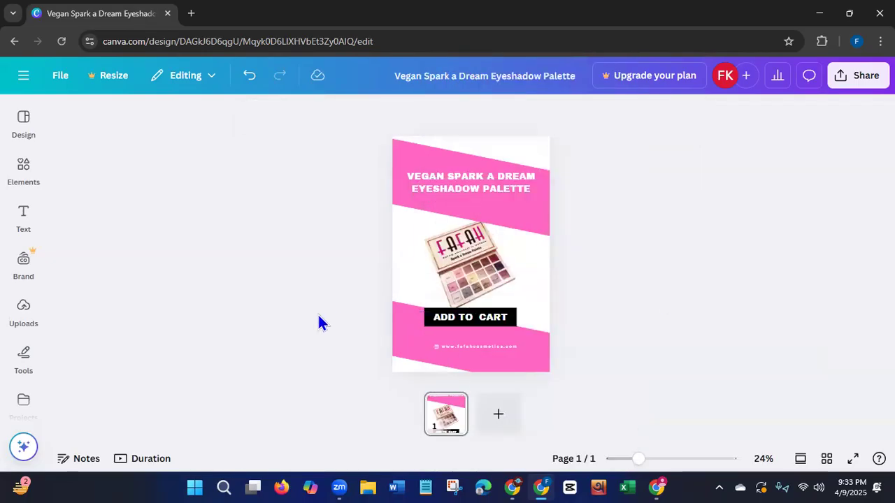
# Reduce the palette image slightly and centre it just above the ADD TO CART button, between the pink bands.
pyautogui.click(445, 262)
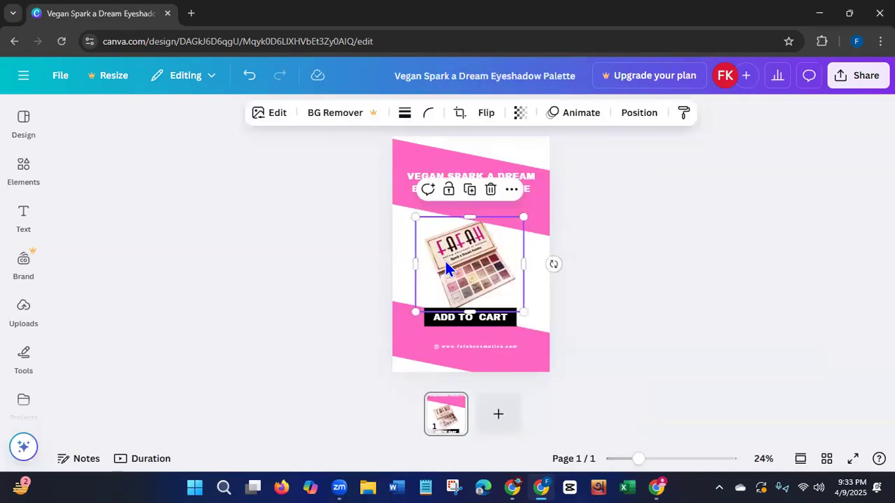
pyautogui.moveTo(523, 215); pyautogui.dragTo(516, 224)
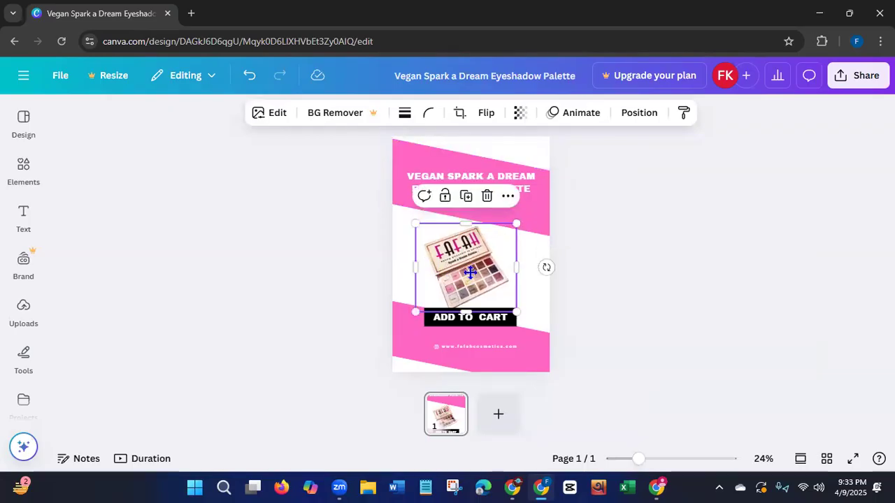
pyautogui.moveTo(470, 273); pyautogui.dragTo(471, 270)
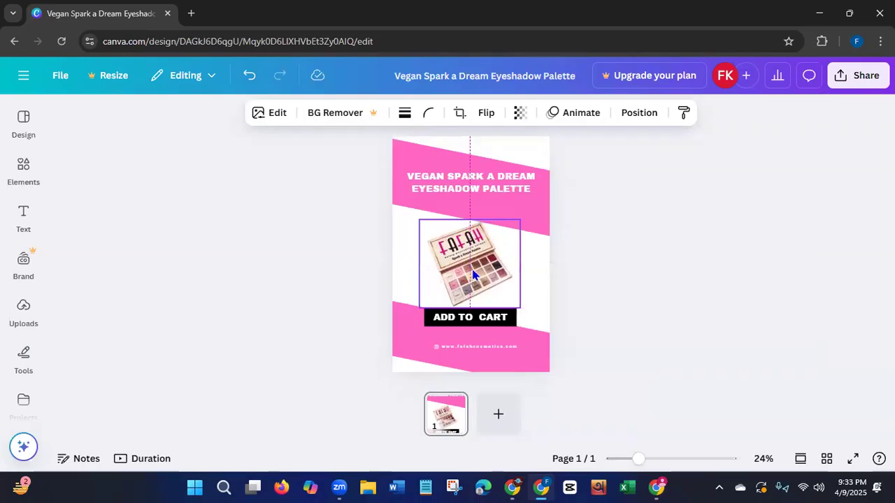
pyautogui.click(350, 279)
pyautogui.click(446, 278)
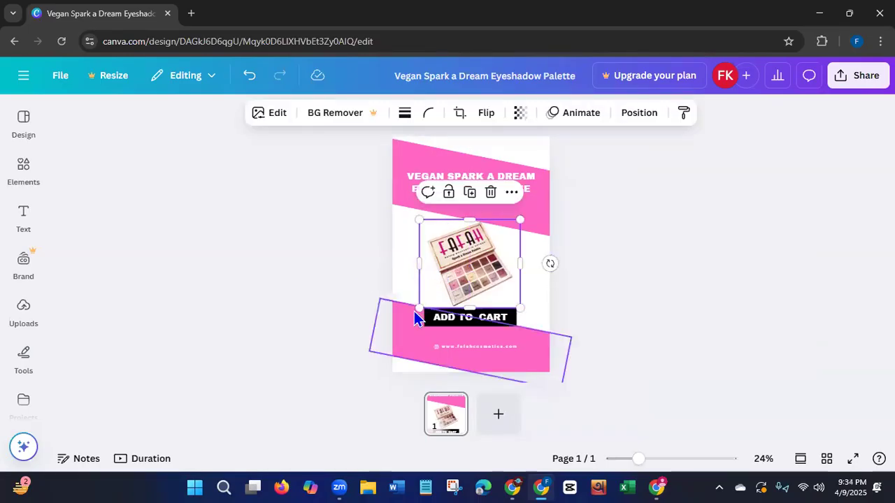
pyautogui.moveTo(419, 308); pyautogui.dragTo(457, 282)
pyautogui.click(318, 299)
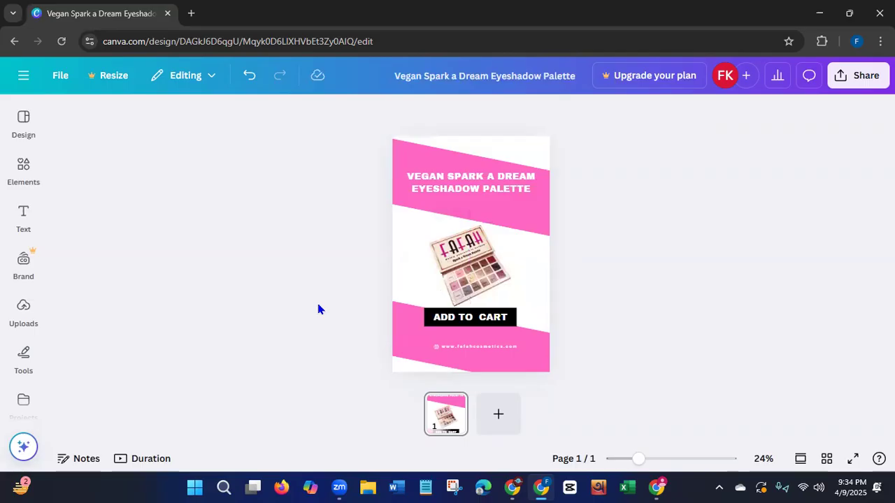
# Move the website address slightly left so it sits close beside its icon.
pyautogui.click(433, 348)
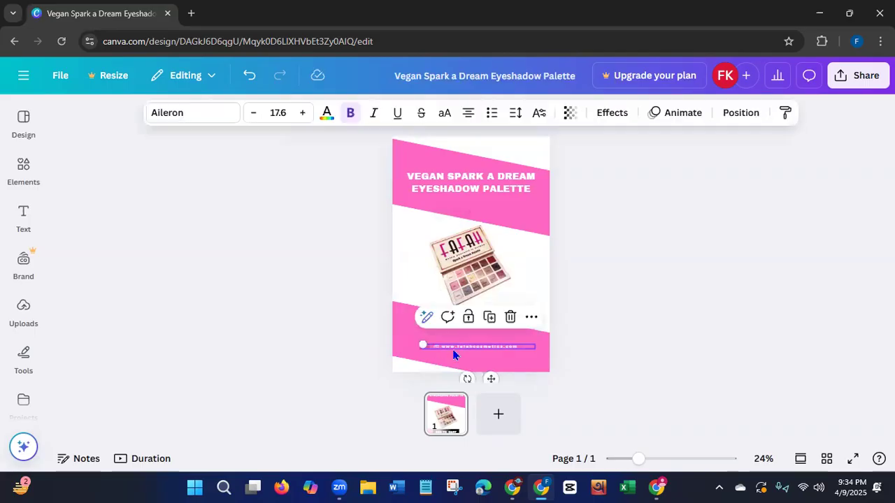
pyautogui.moveTo(490, 378); pyautogui.dragTo(490, 376)
pyautogui.click(313, 334)
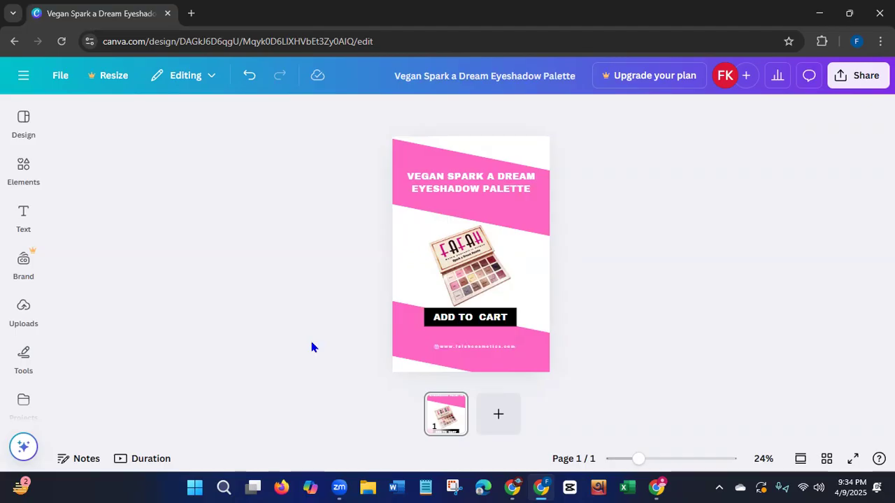
# Download the pin design as a JPG at its 1,000 × 1,500 px size.
pyautogui.click(863, 77)
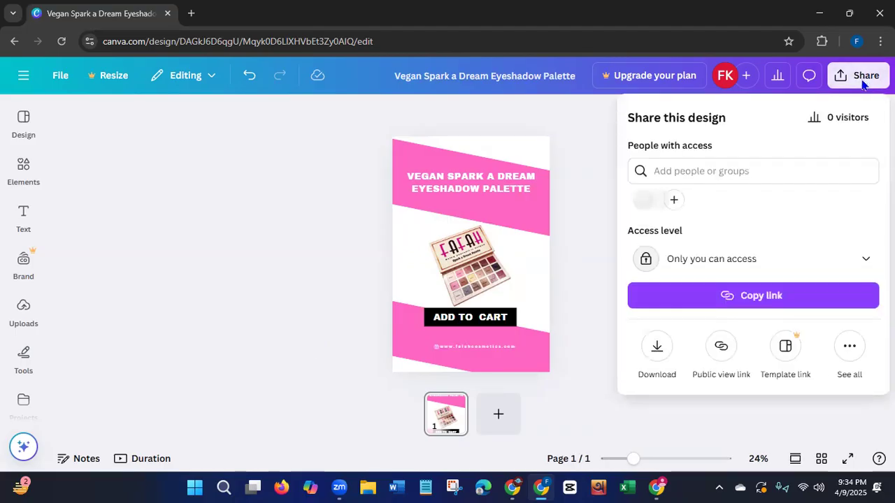
pyautogui.click(656, 350)
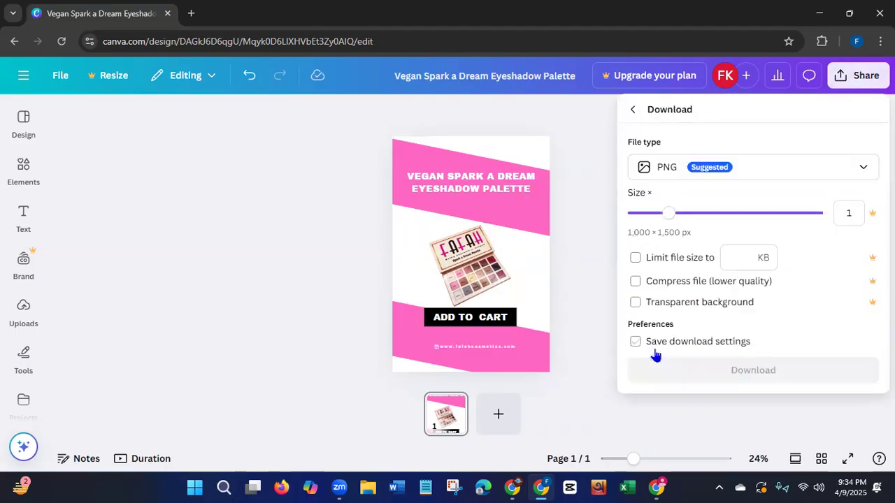
pyautogui.click(729, 166)
pyautogui.click(668, 203)
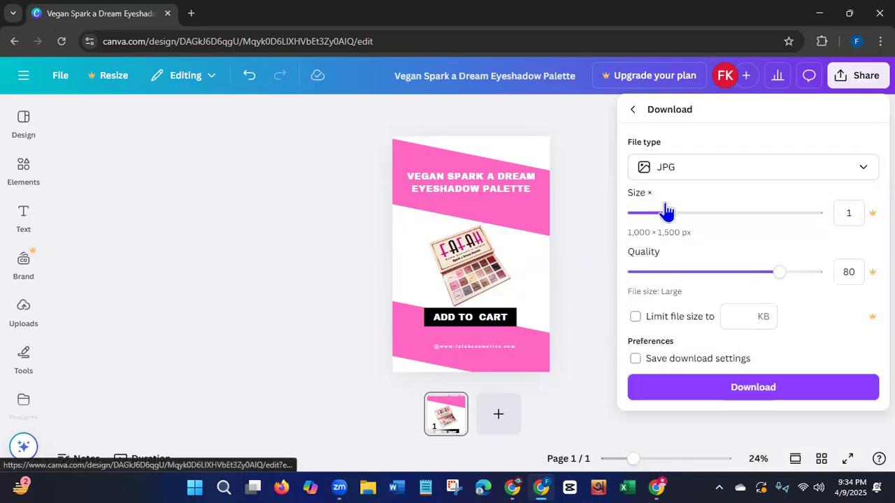
pyautogui.click(688, 381)
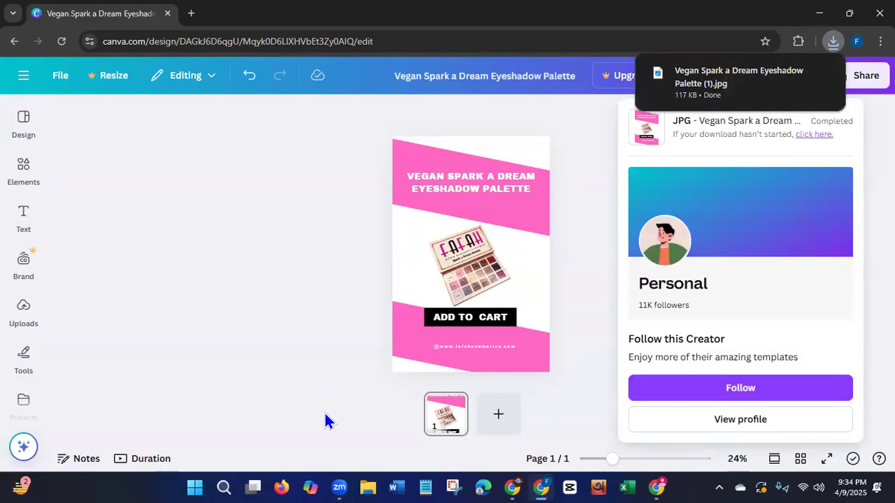
# Switch to the Pinterest profile and start creating a new Pin from the saved boards area.
pyautogui.click(659, 483)
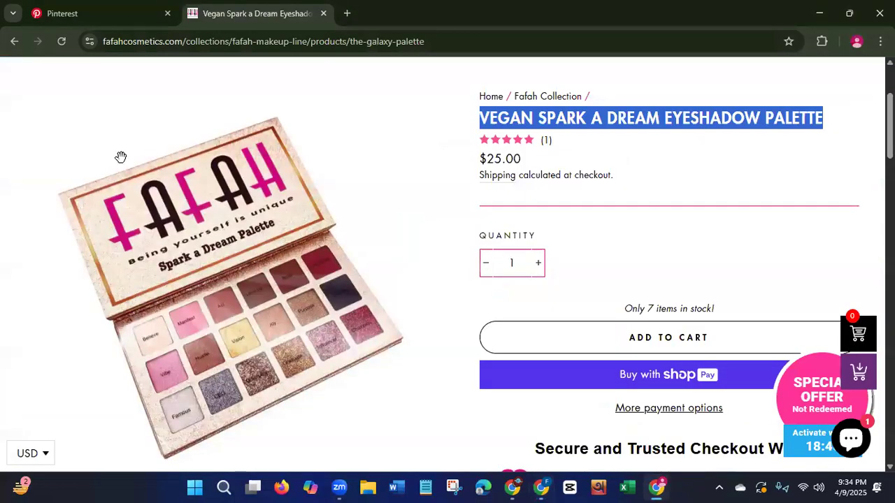
pyautogui.click(93, 14)
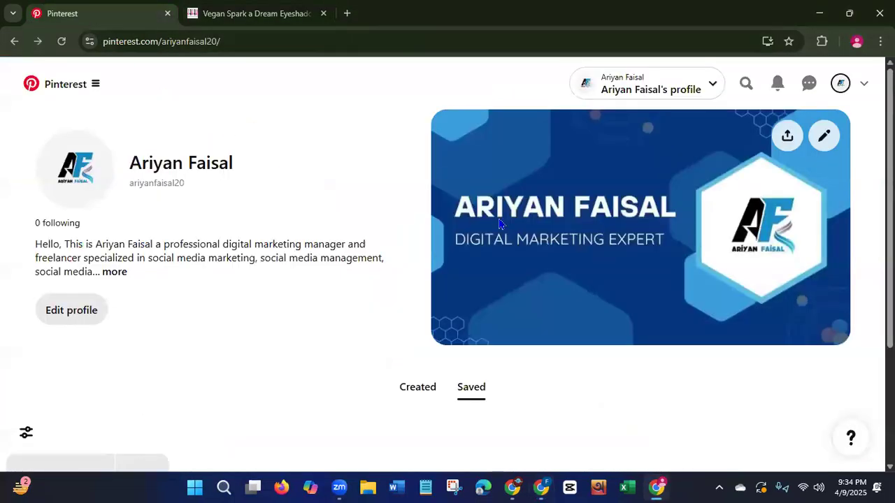
pyautogui.scroll(-2, 161, 96)
pyautogui.scroll(-1, 447, 280)
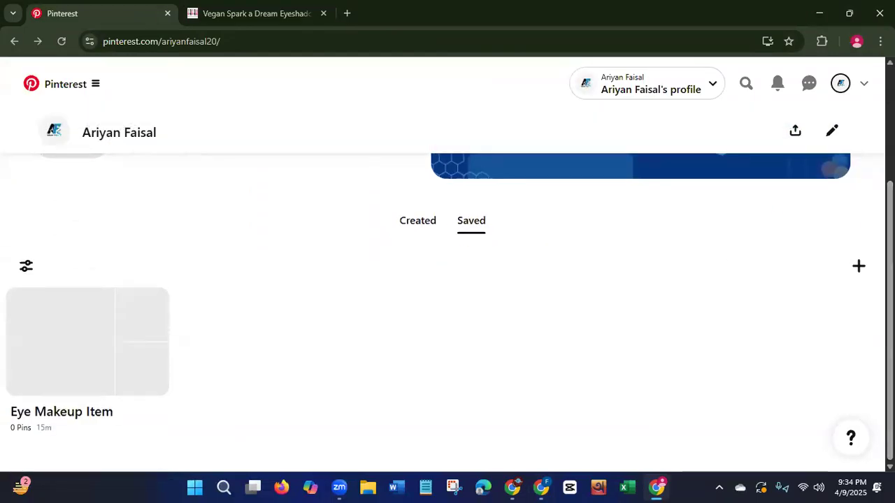
pyautogui.click(859, 266)
pyautogui.click(801, 329)
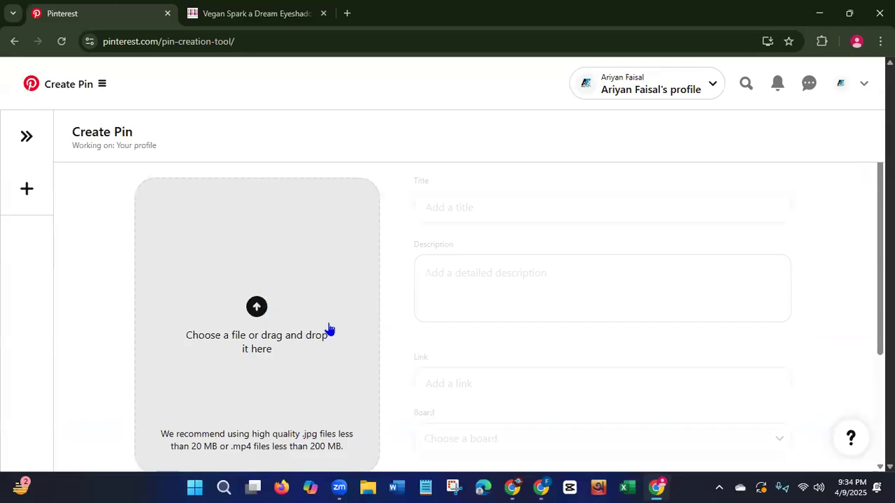
# Upload the image "Vegan Spark a Dream Eyeshadow Palette (1)" from Downloads to the new Pin.
pyautogui.click(254, 315)
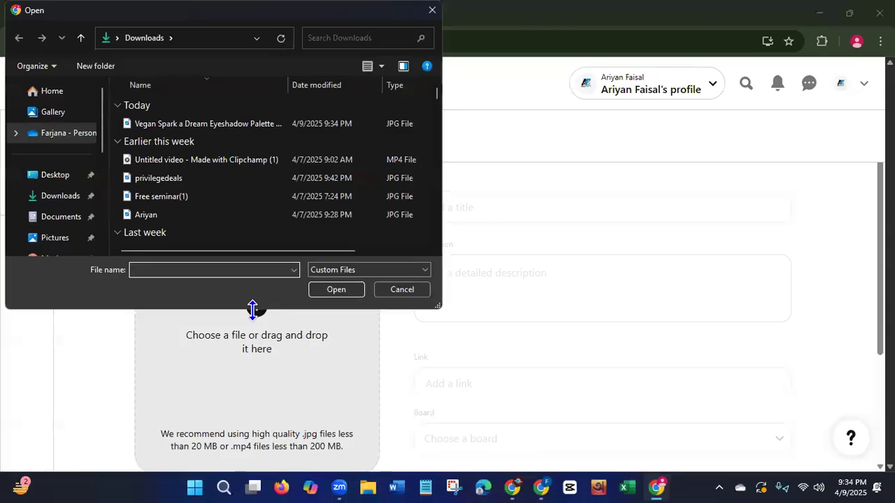
pyautogui.click(220, 123)
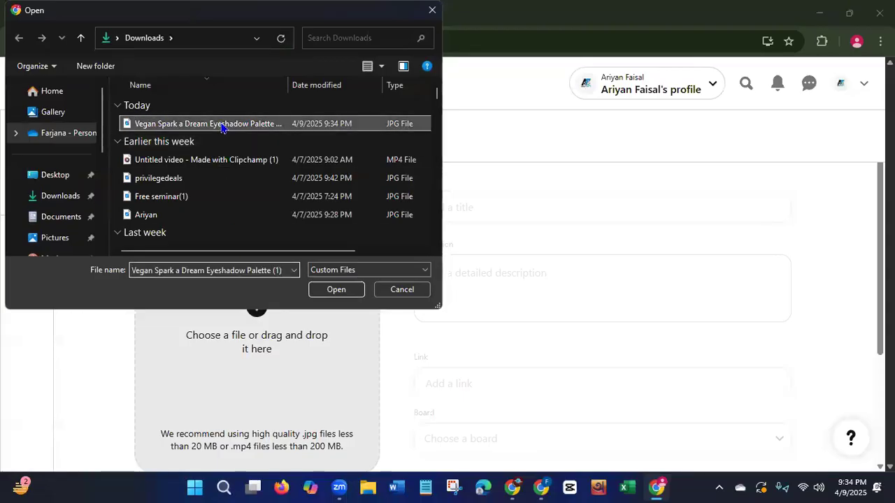
pyautogui.click(336, 289)
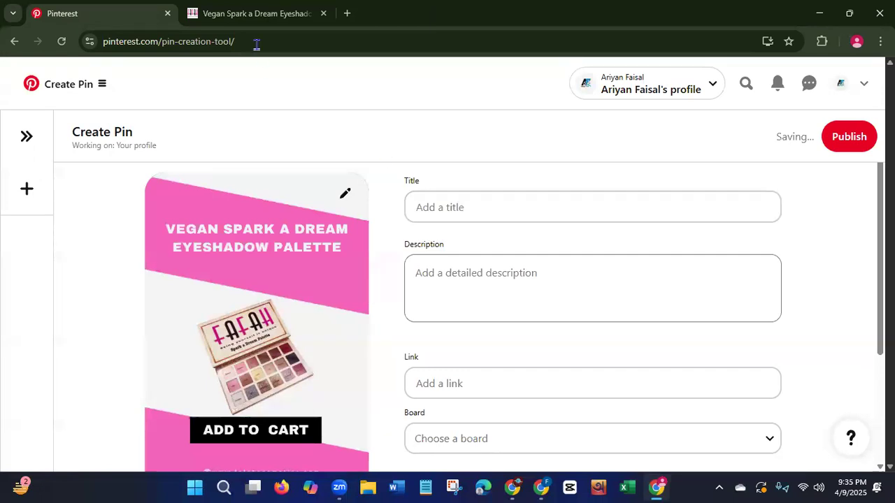
# Copy the product name from the Fafah product page and use it as the Pin title, "Vegan Spark a Dream Eyeshadow Palette".
pyautogui.click(262, 20)
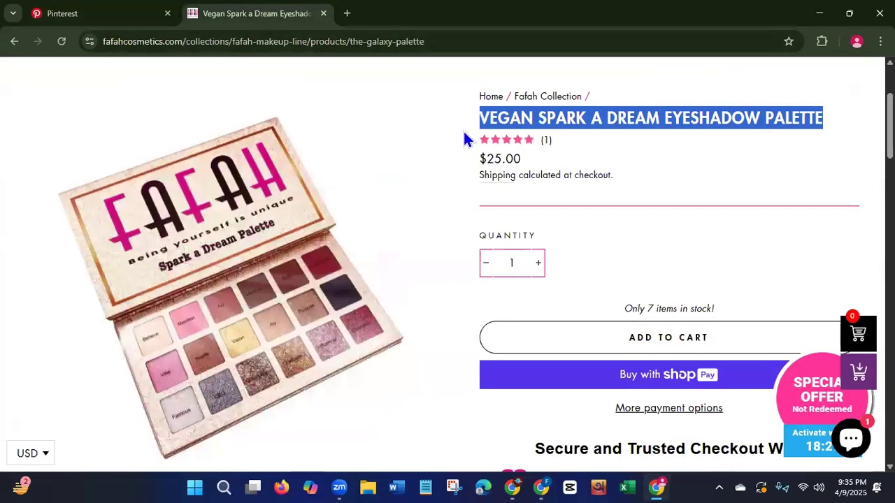
pyautogui.rightClick(560, 116)
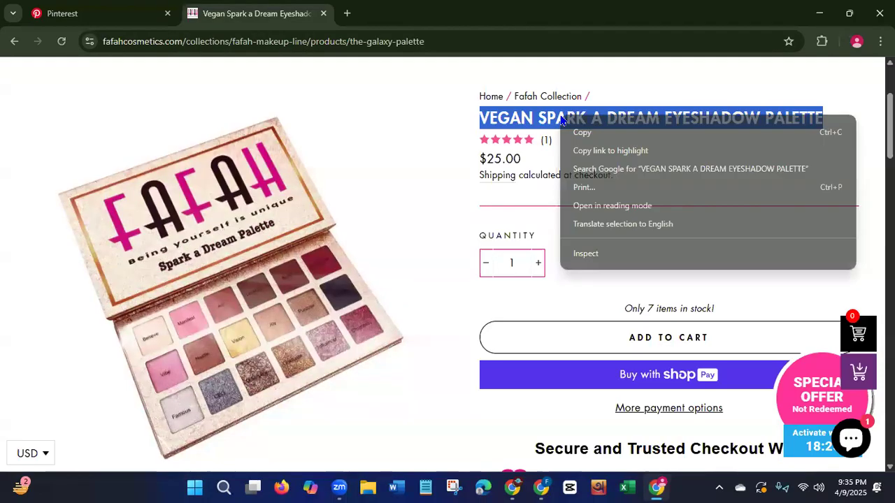
pyautogui.click(591, 138)
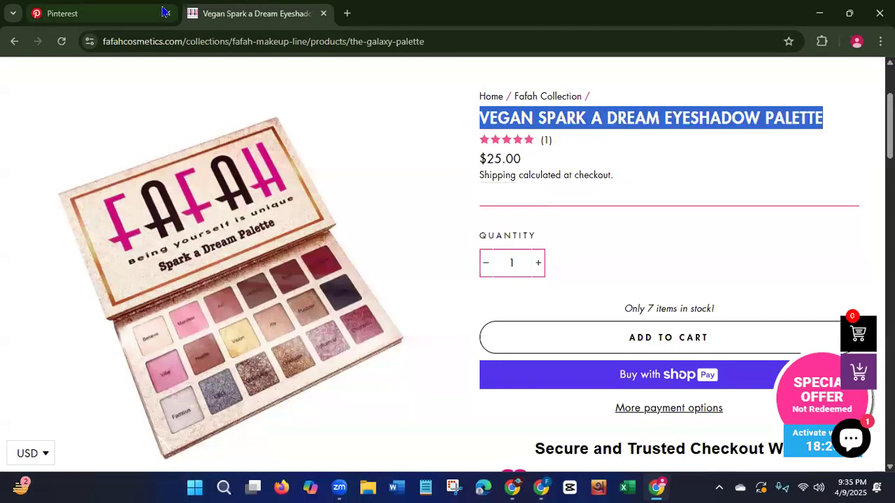
pyautogui.click(116, 18)
pyautogui.click(483, 202)
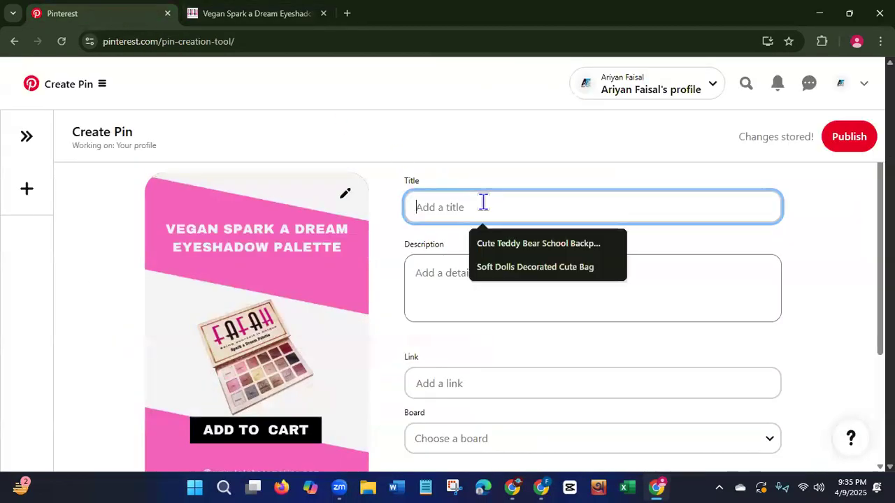
pyautogui.hotkey('ctrl', 'v')
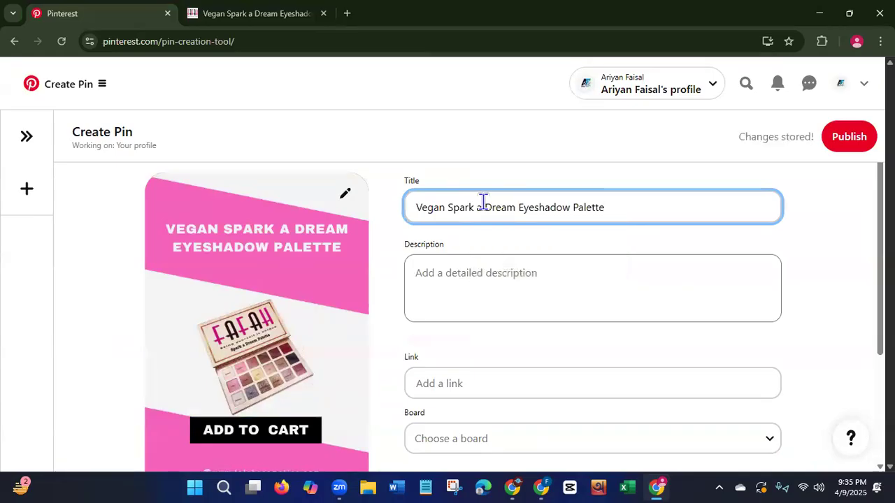
# Copy the price from the product page and append "| $25.00" to the Pin title.
pyautogui.click(249, 9)
pyautogui.moveTo(480, 158); pyautogui.dragTo(523, 161)
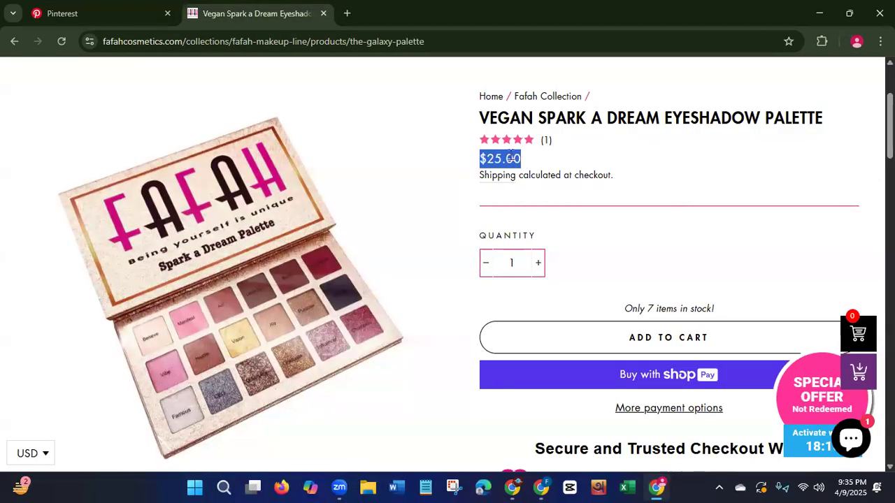
pyautogui.rightClick(511, 160)
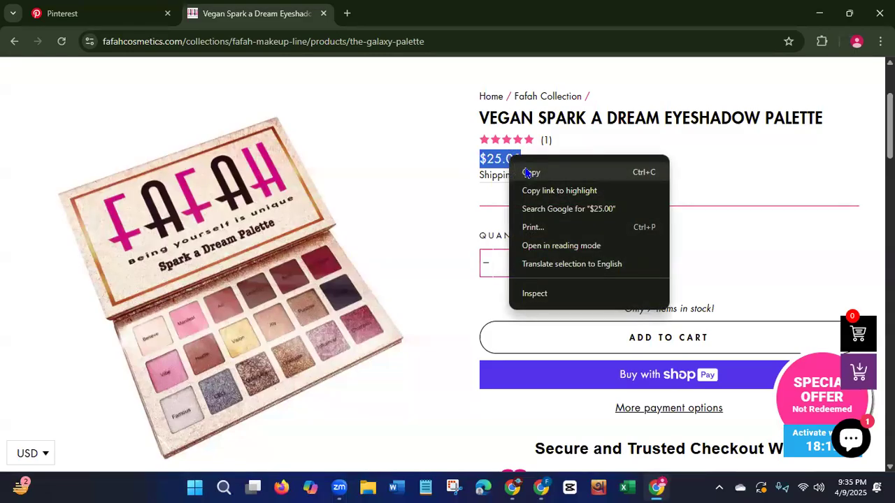
pyautogui.click(526, 173)
pyautogui.click(90, 23)
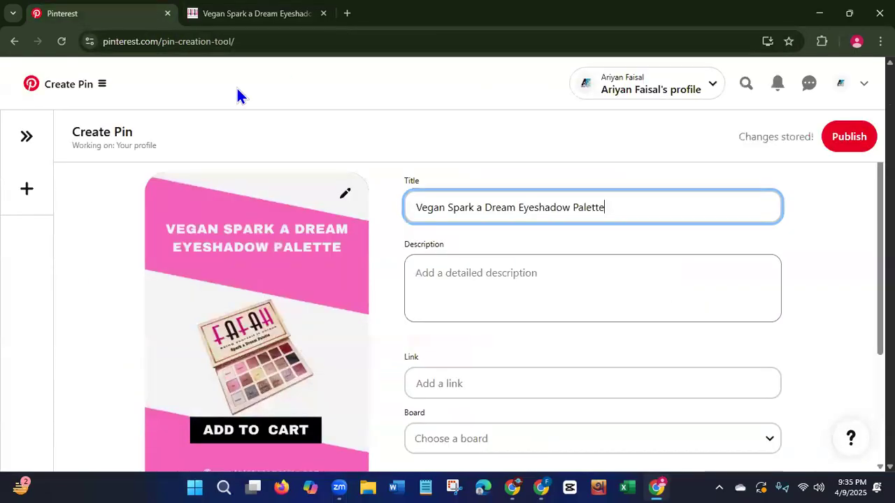
pyautogui.write('|')
pyautogui.hotkey('ctrl', 'v')
# Copy the palette's two description paragraphs, from "This palette is an explosion" to "spilling everywhere.", from the product page into the Pin's description.
pyautogui.click(250, 21)
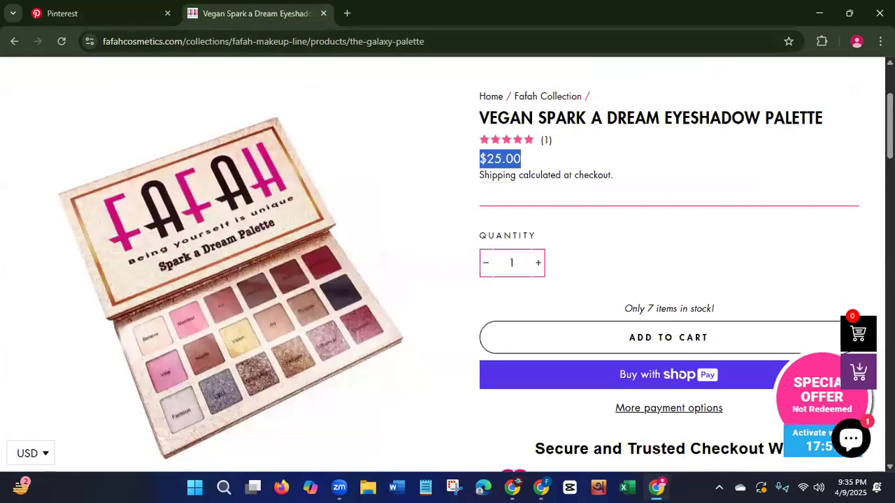
pyautogui.scroll(-5, 447, 266)
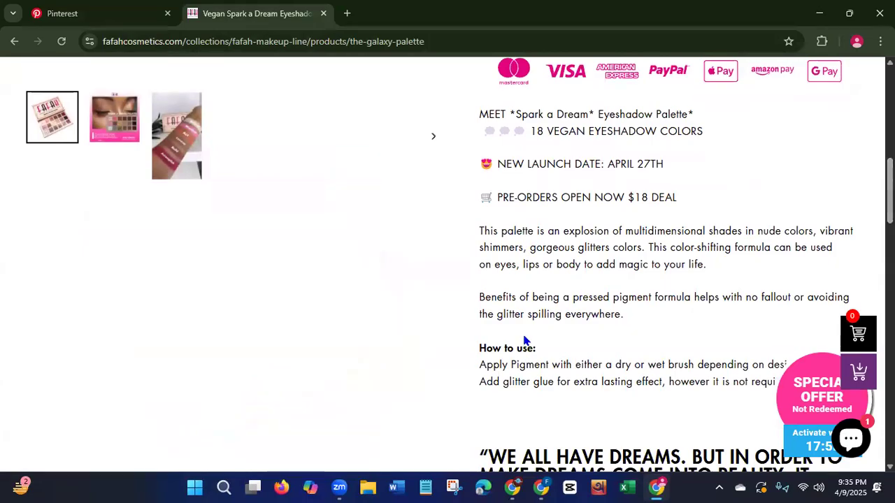
pyautogui.scroll(-3, 447, 266)
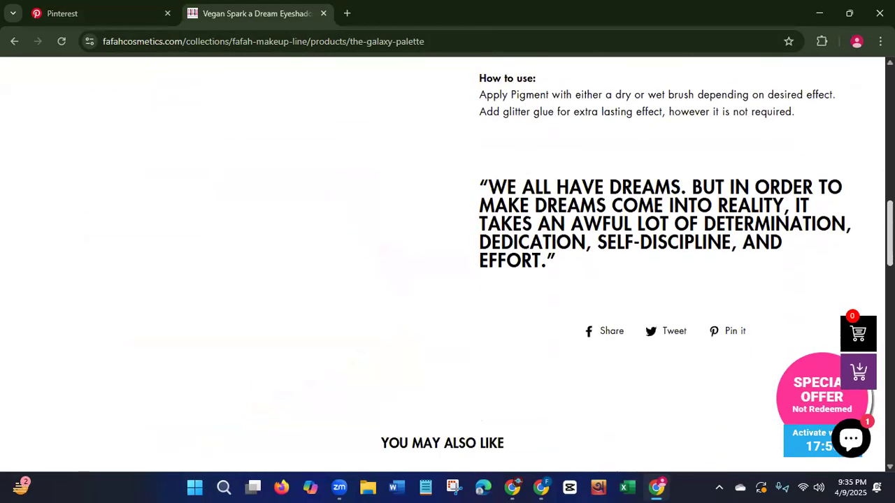
pyautogui.scroll(3, 448, 265)
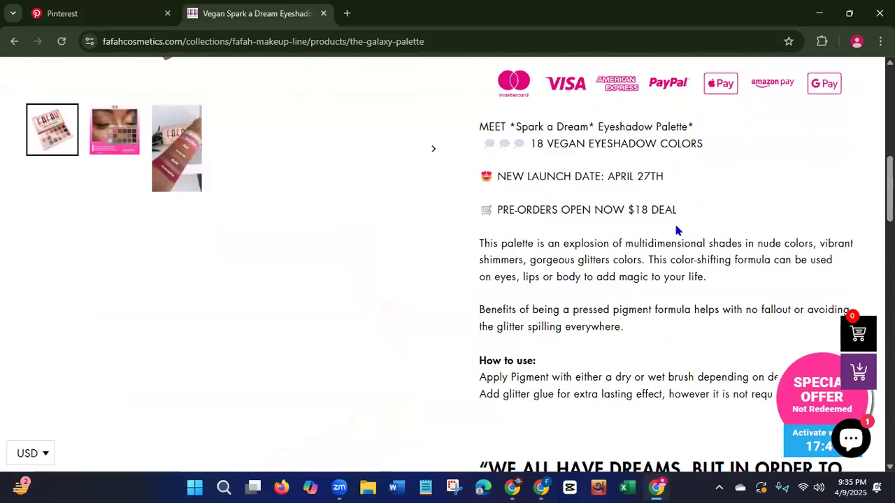
pyautogui.moveTo(480, 244); pyautogui.dragTo(727, 328)
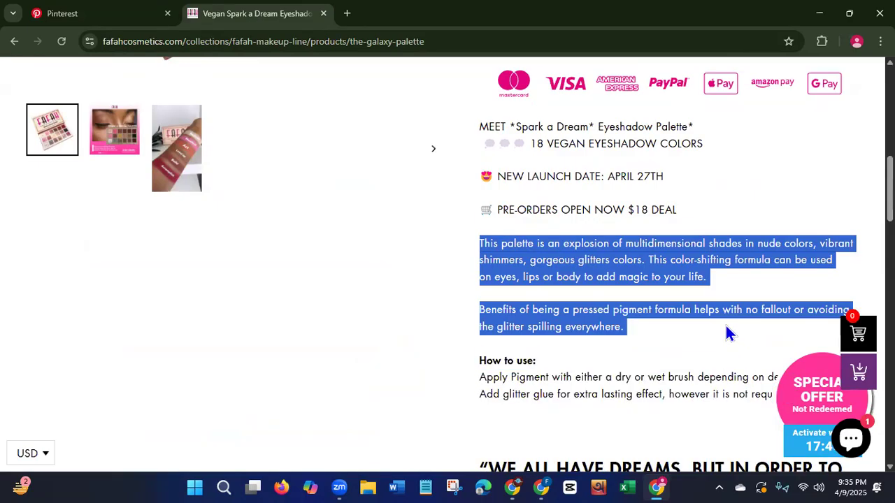
pyautogui.rightClick(560, 246)
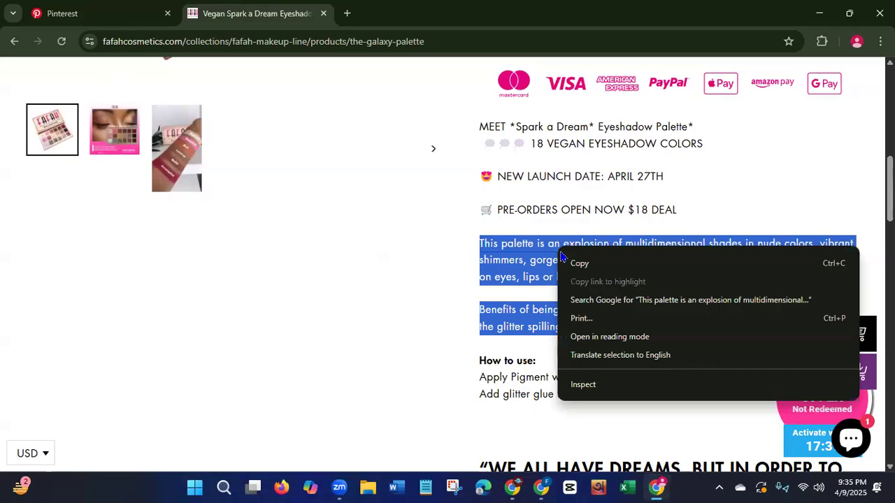
pyautogui.click(580, 262)
pyautogui.click(60, 20)
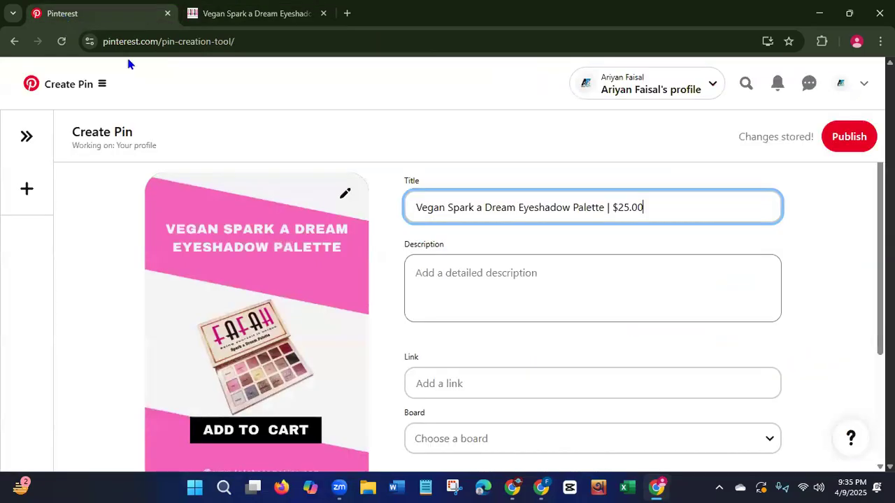
pyautogui.click(451, 285)
pyautogui.hotkey('ctrl', 'v')
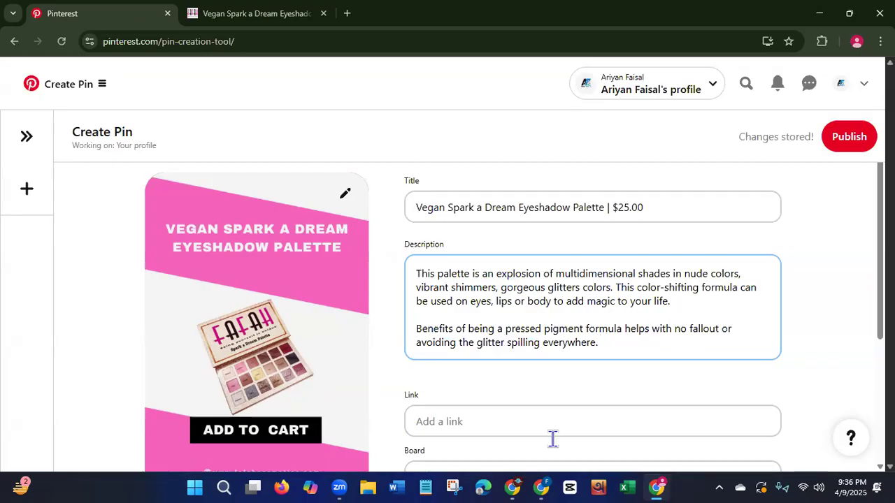
# Copy the palette product page's web address from the Fafah site and use it as the Pin's link.
pyautogui.scroll(-2, 874, 259)
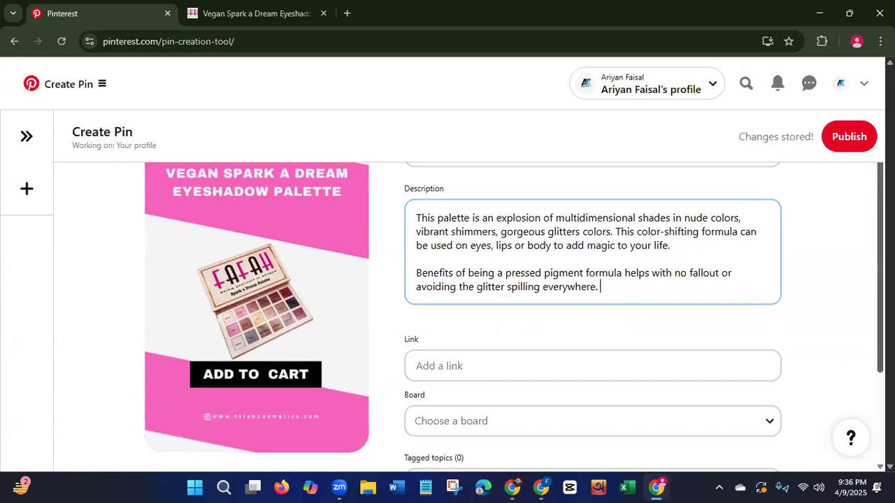
pyautogui.click(256, 15)
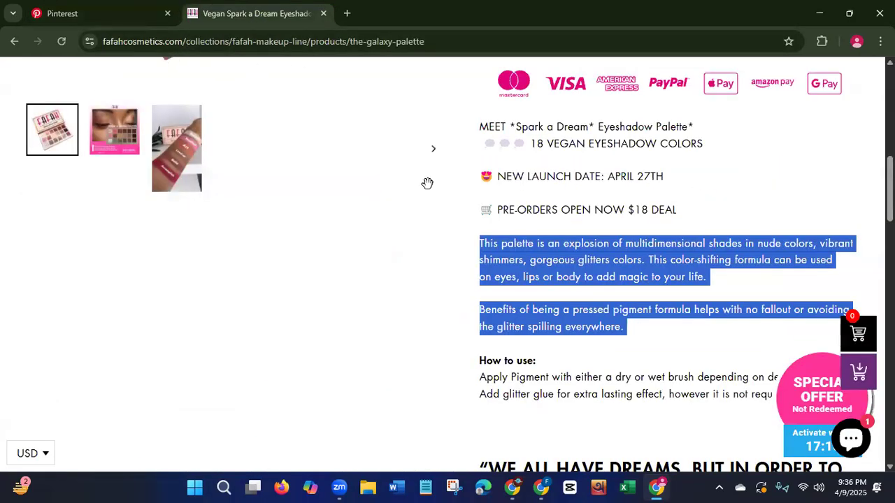
pyautogui.scroll(7, 427, 183)
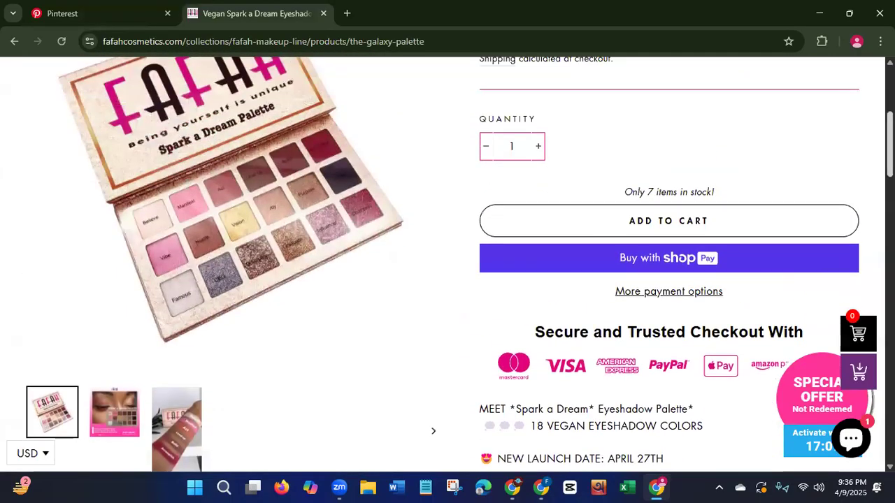
pyautogui.scroll(2, 580, 306)
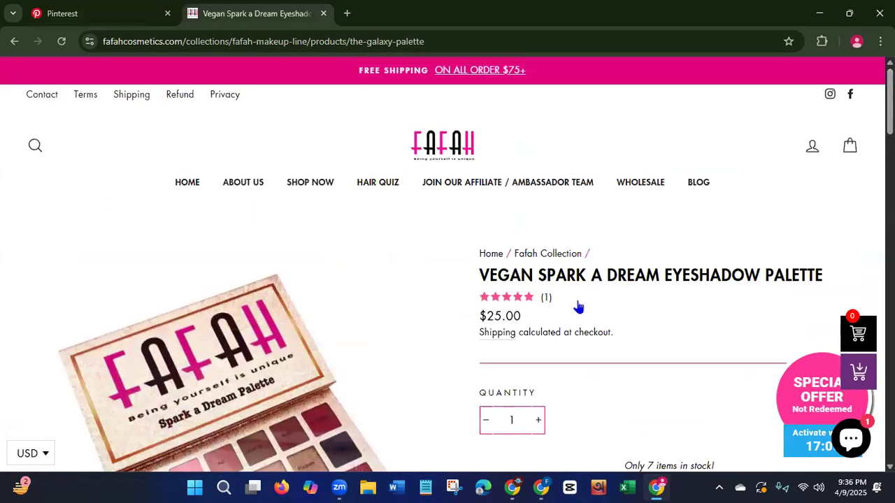
pyautogui.click(105, 41)
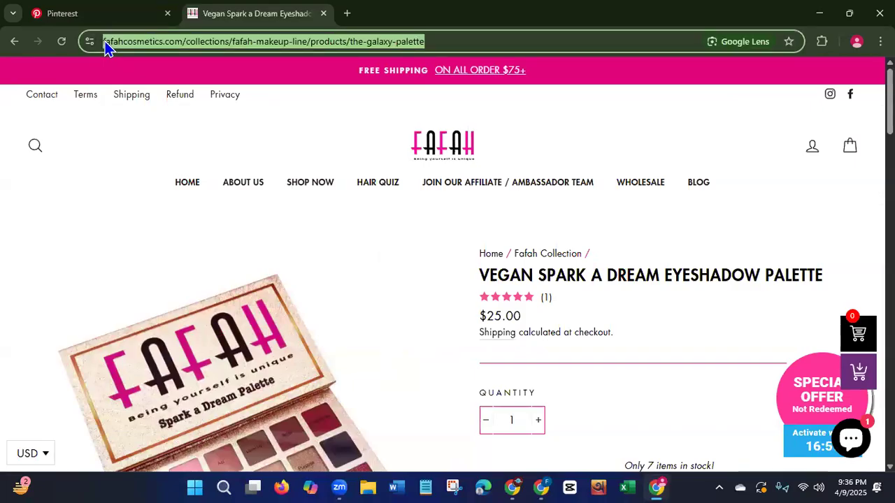
pyautogui.click(70, 13)
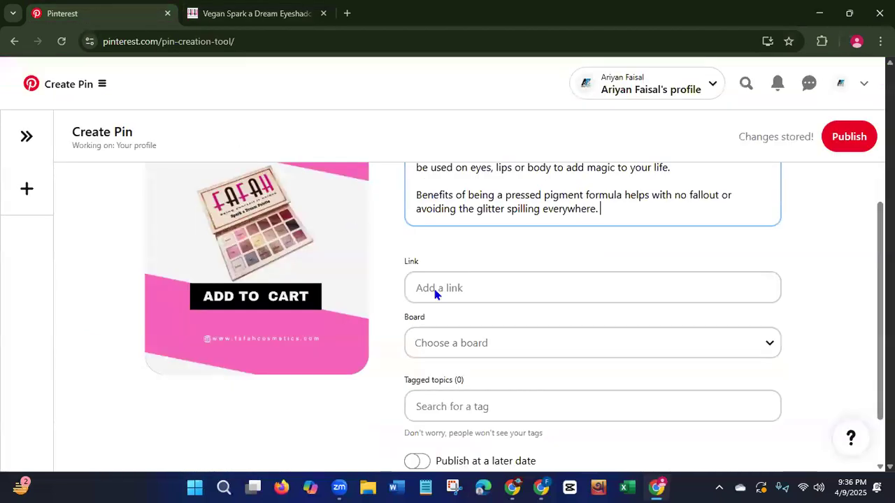
pyautogui.click(512, 295)
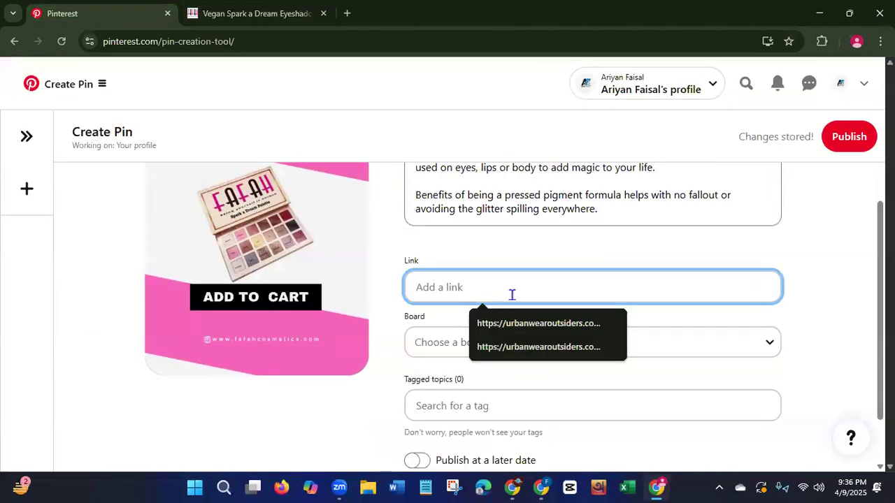
pyautogui.hotkey('ctrl', 'v')
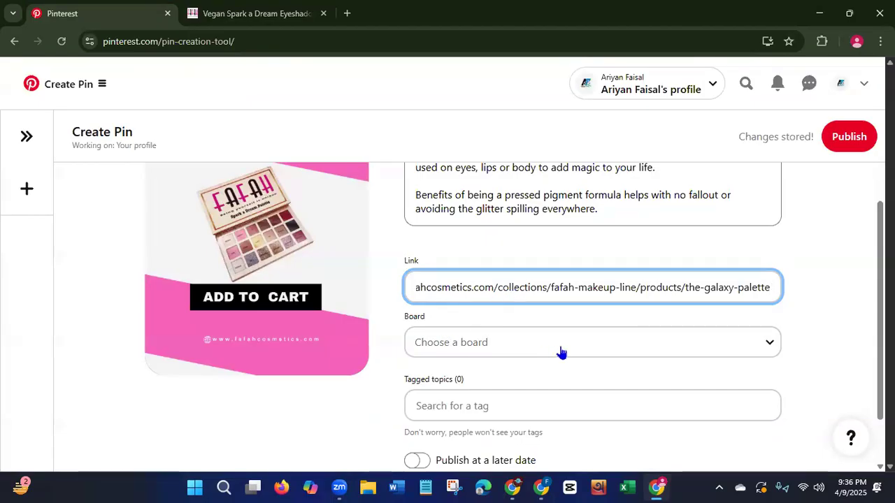
# Assign the Pin to the "Eye Makeup Item" board and tag it with the topics "Eye Makeup" and "Eye Shadow".
pyautogui.click(497, 344)
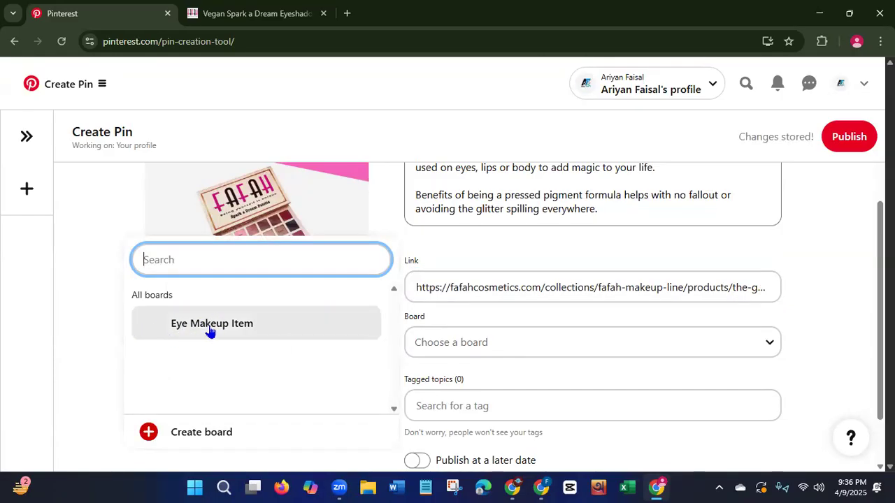
pyautogui.click(210, 324)
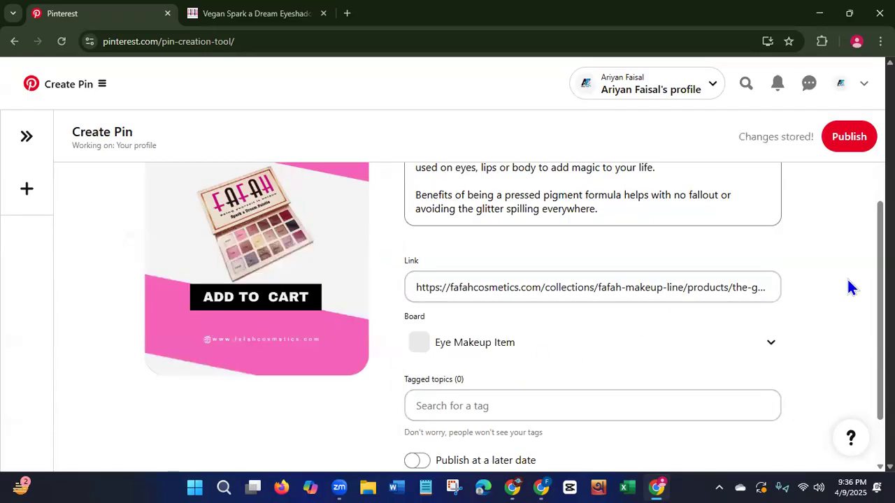
pyautogui.moveTo(880, 288); pyautogui.dragTo(879, 328)
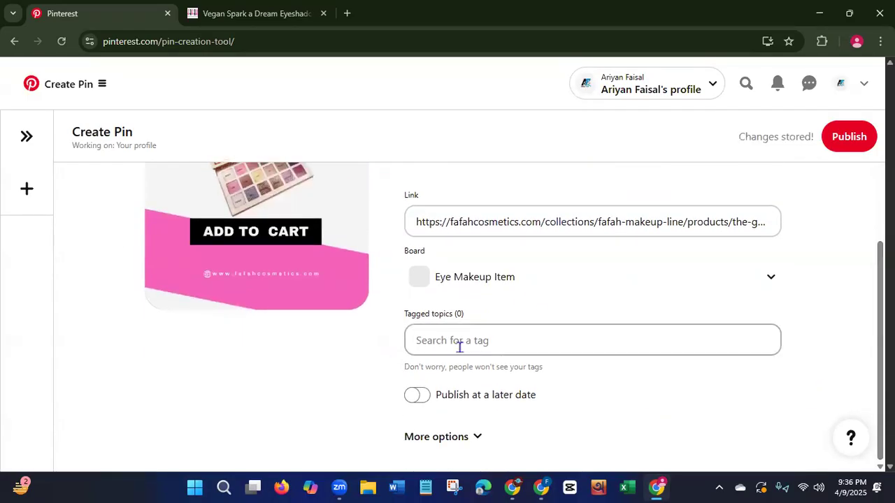
pyautogui.click(483, 339)
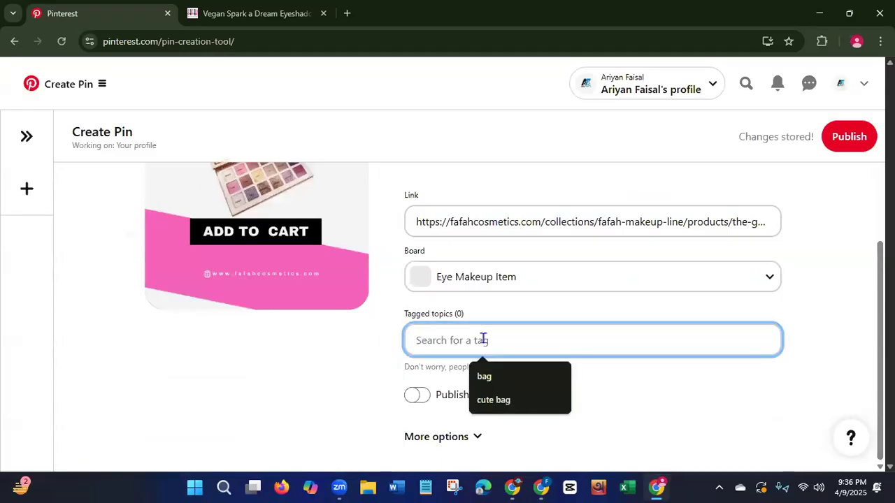
pyautogui.write('eye')
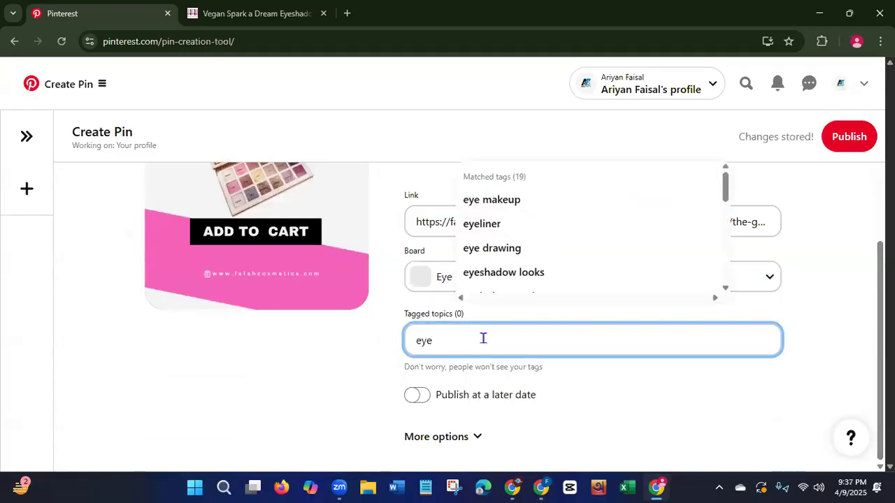
pyautogui.click(502, 201)
pyautogui.click(495, 341)
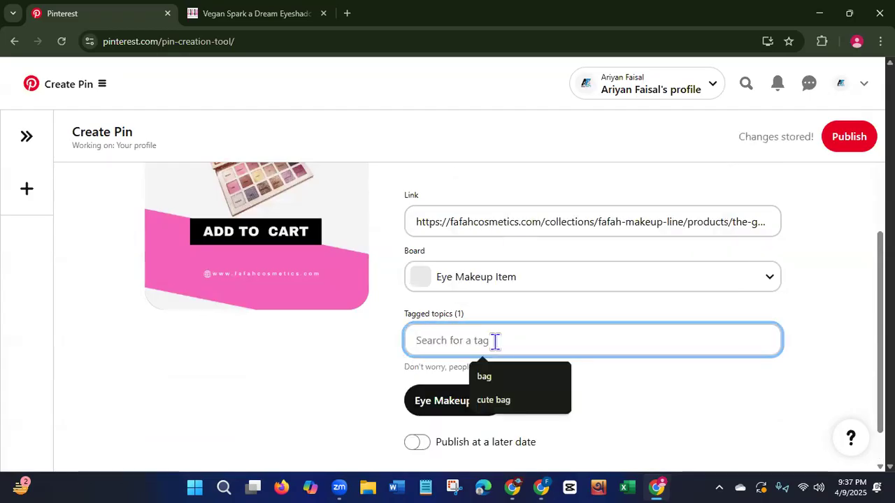
pyautogui.write('eye')
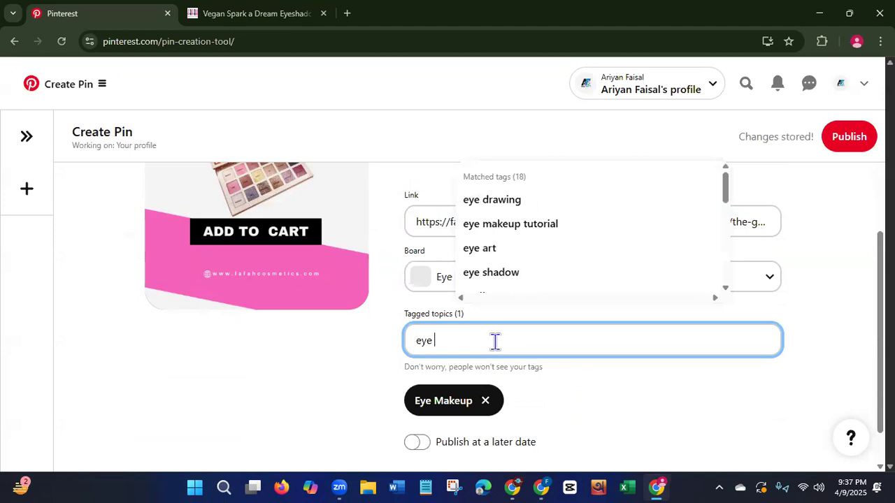
pyautogui.write(' s')
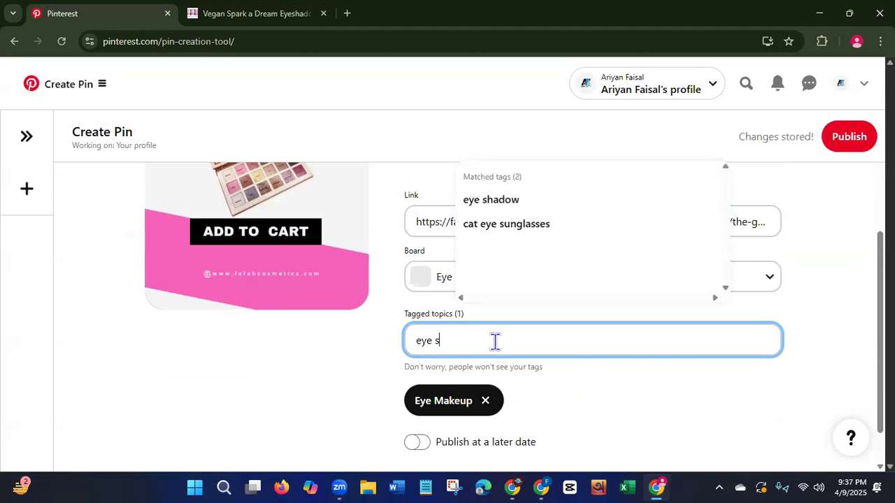
pyautogui.click(502, 203)
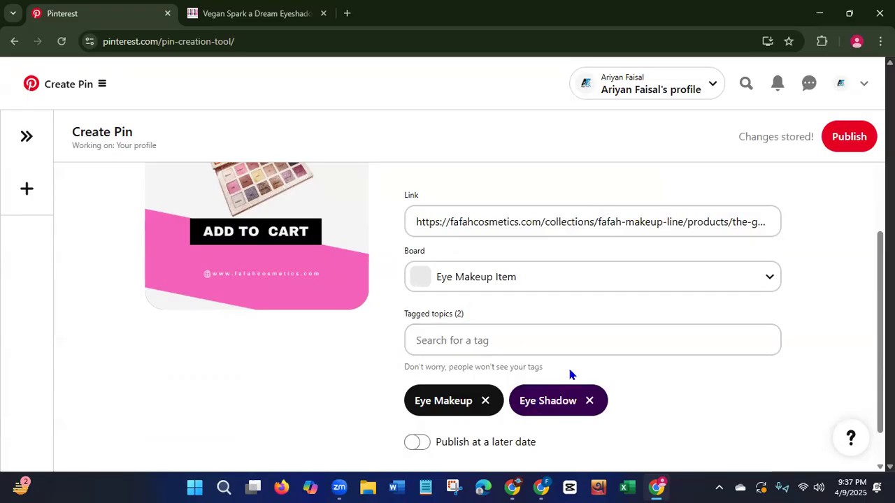
# Publish the finished palette Pin and dismiss the browser extension offer.
pyautogui.moveTo(880, 288); pyautogui.dragTo(880, 314)
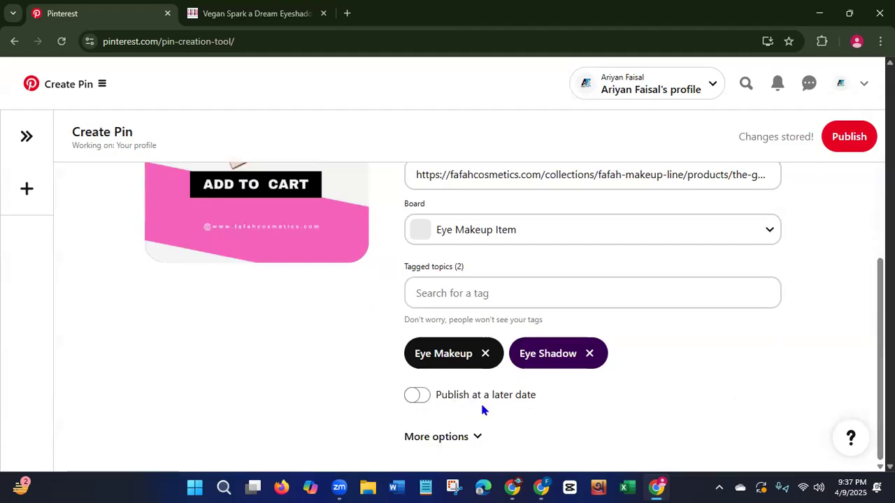
pyautogui.scroll(4, 514, 317)
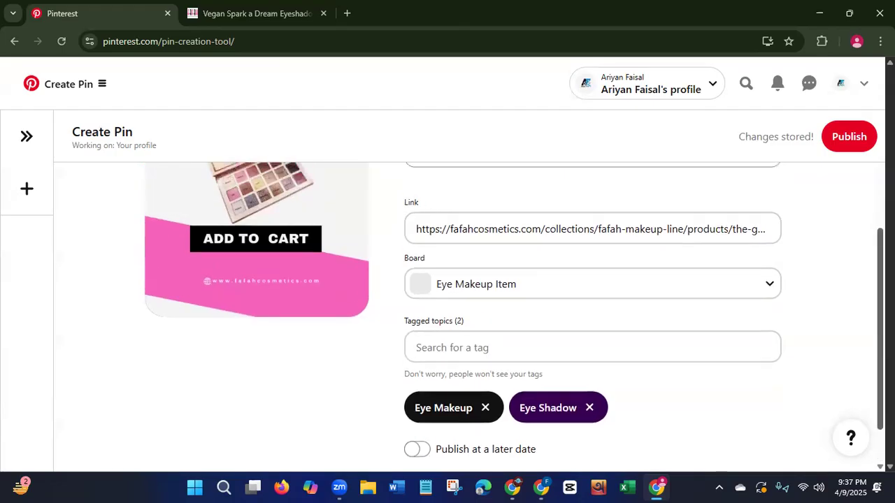
pyautogui.click(855, 146)
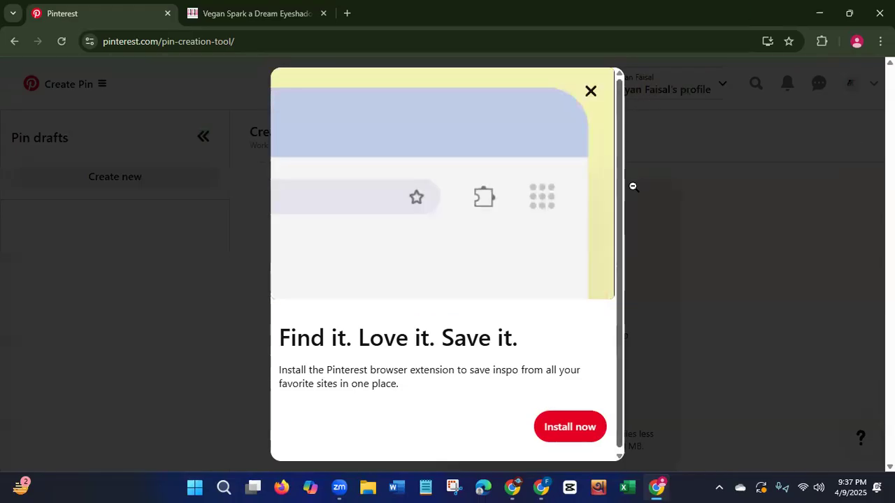
pyautogui.click(695, 273)
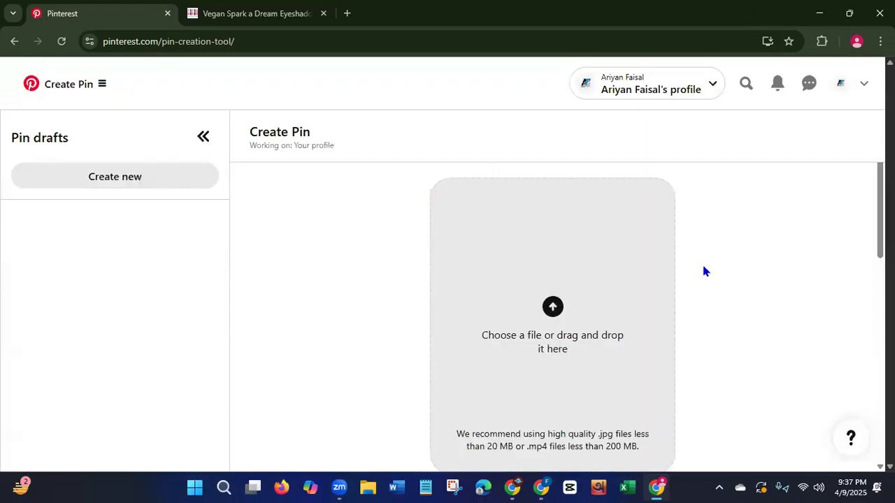
# Return to the Pinterest profile page, reload it and check the published palette Pin among the created Pins.
pyautogui.click(14, 42)
pyautogui.click(62, 41)
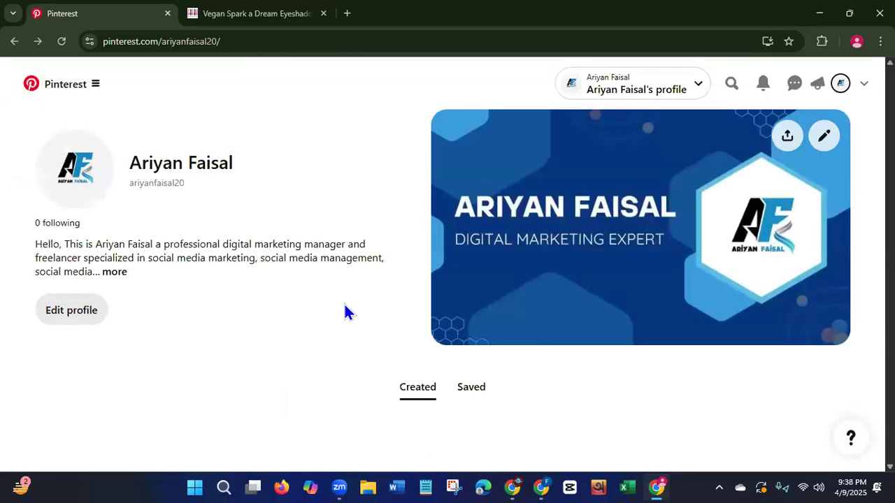
pyautogui.scroll(-1, 345, 306)
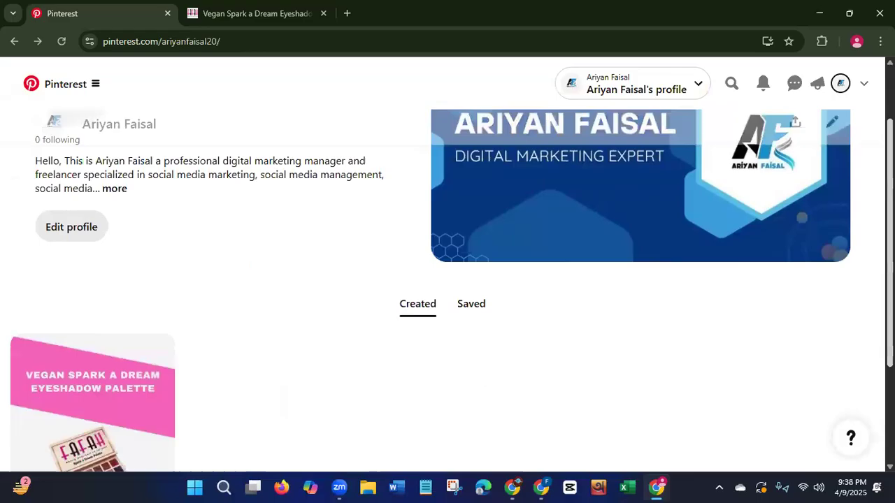
pyautogui.scroll(-2, 492, 366)
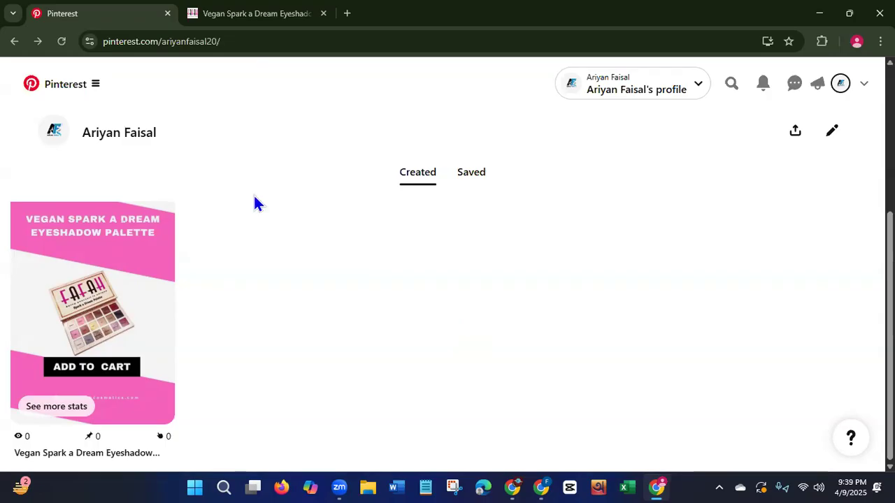
pyautogui.click(245, 15)
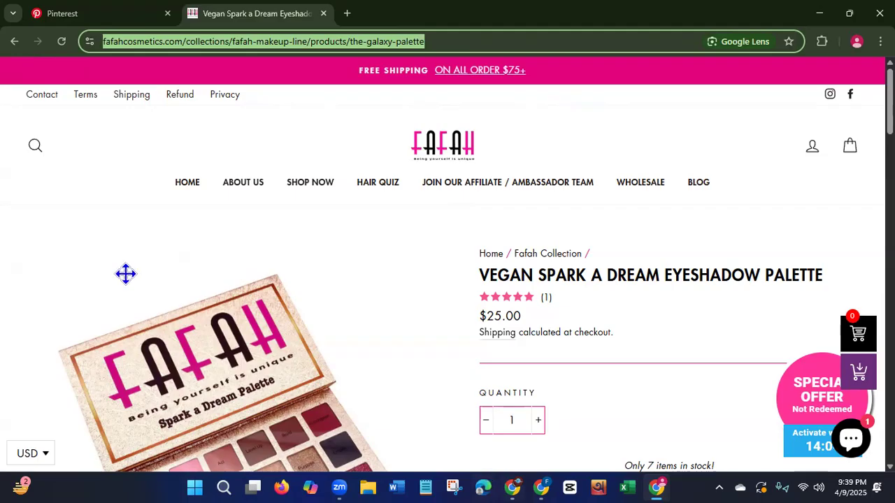
pyautogui.click(86, 17)
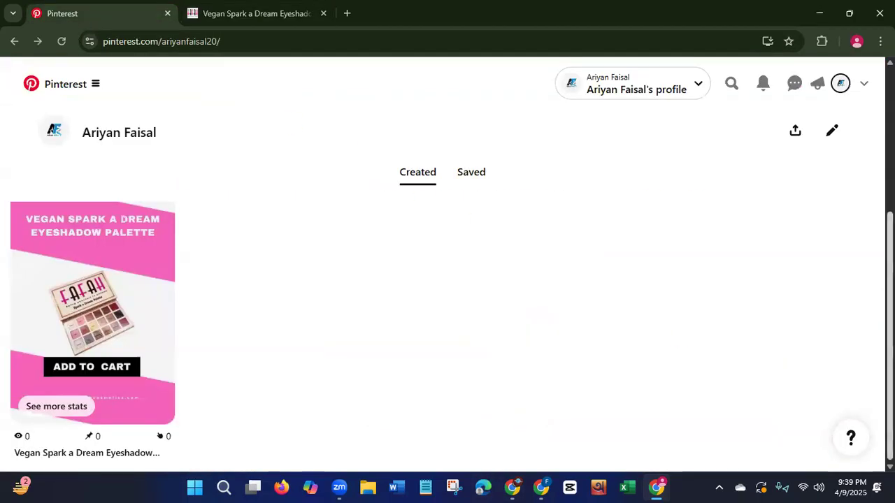
pyautogui.scroll(3, 448, 266)
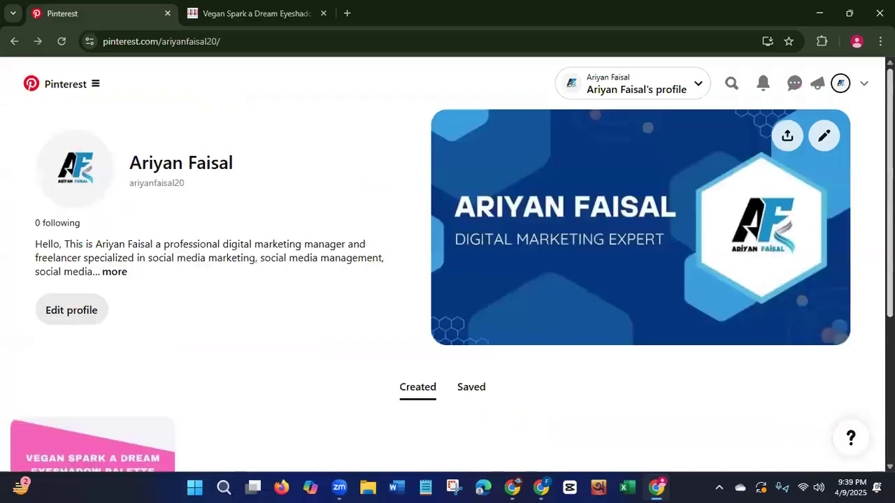
pyautogui.scroll(-3, 448, 266)
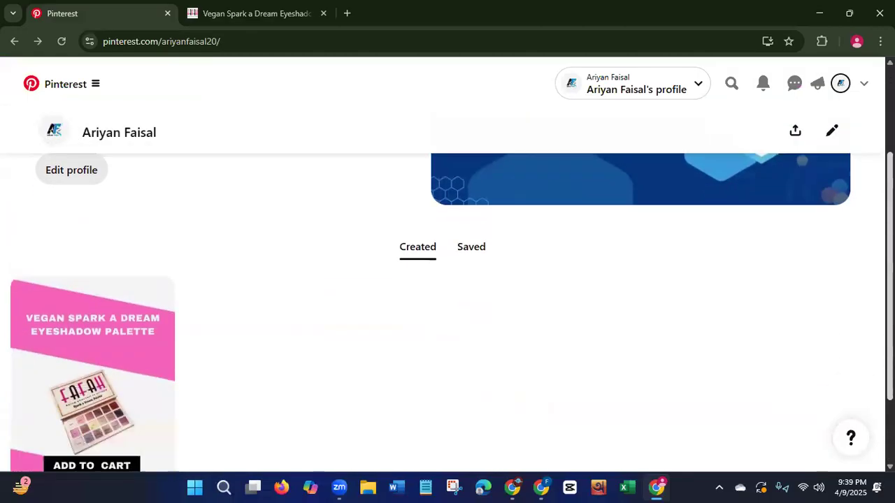
pyautogui.scroll(3, 448, 266)
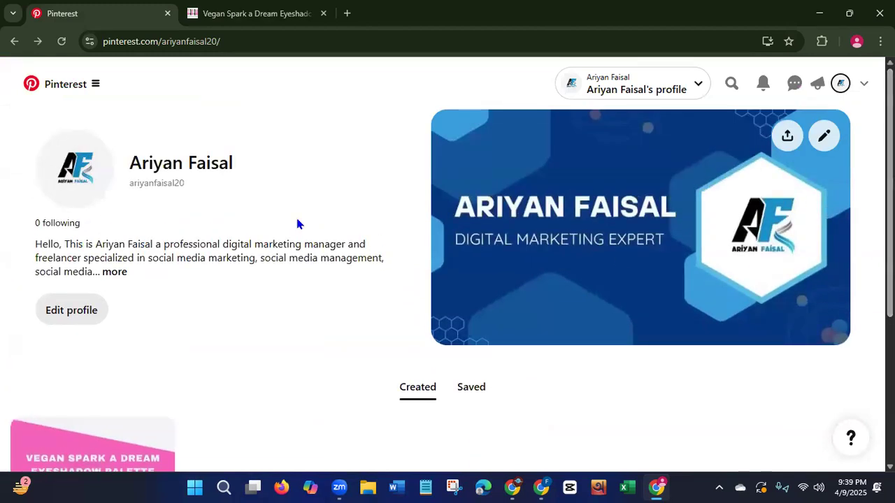
# Go back to the Fafah store's home page and look through its makeup and haircare products.
pyautogui.click(235, 18)
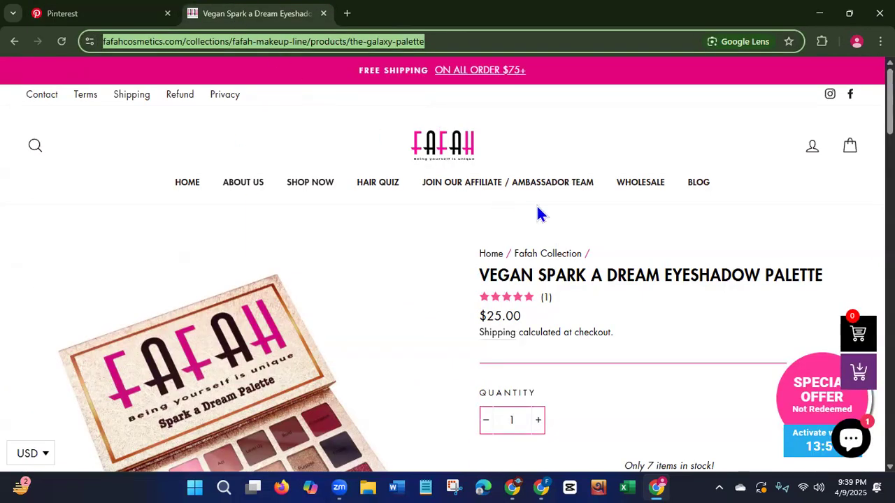
pyautogui.click(14, 41)
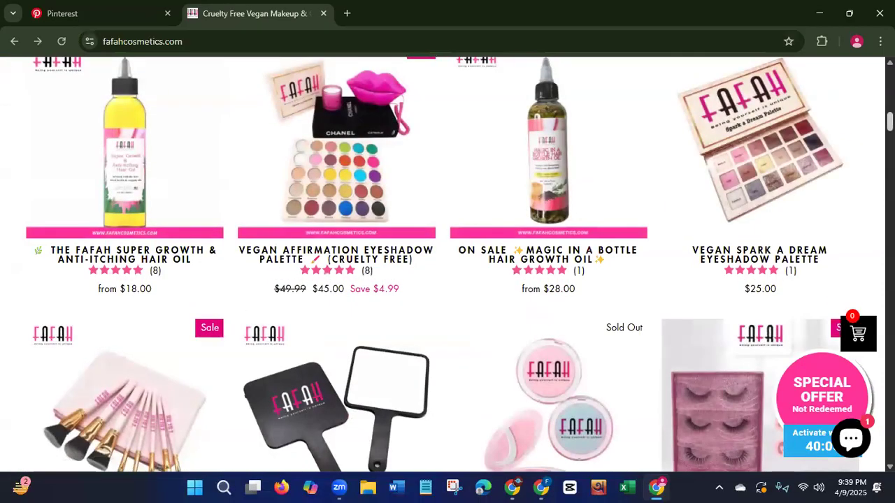
pyautogui.scroll(4, 125, 305)
pyautogui.scroll(-2, 124, 333)
pyautogui.scroll(-3, 124, 332)
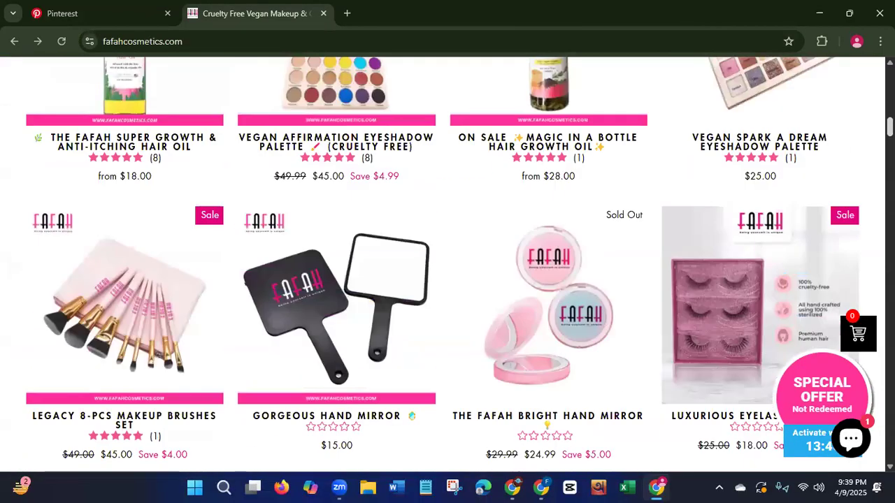
pyautogui.scroll(-6, 448, 265)
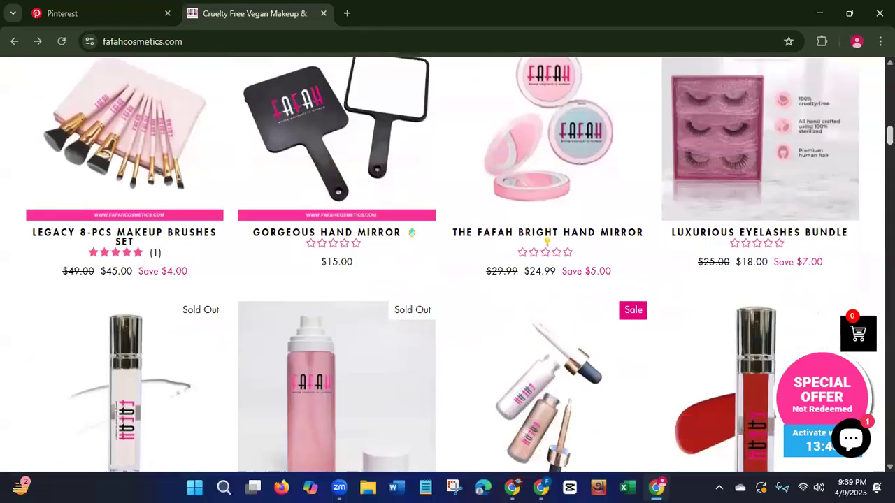
pyautogui.scroll(-3, 448, 265)
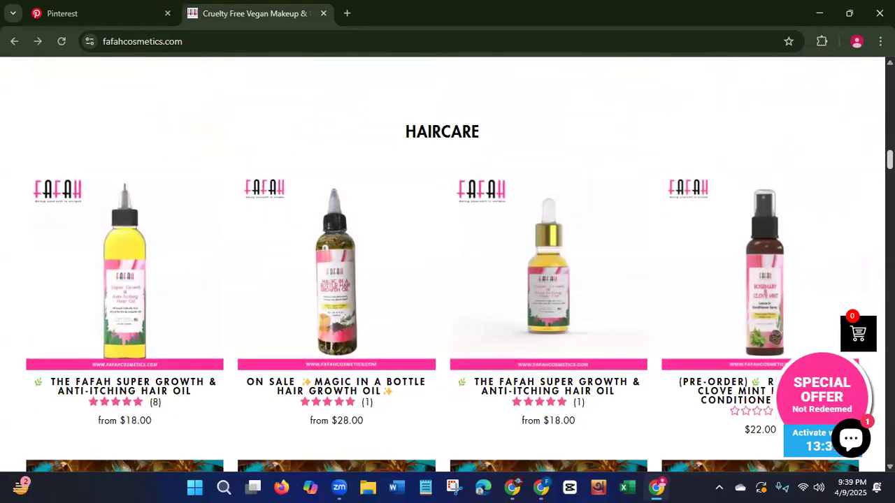
pyautogui.scroll(-5, 448, 264)
pyautogui.scroll(-4, 448, 264)
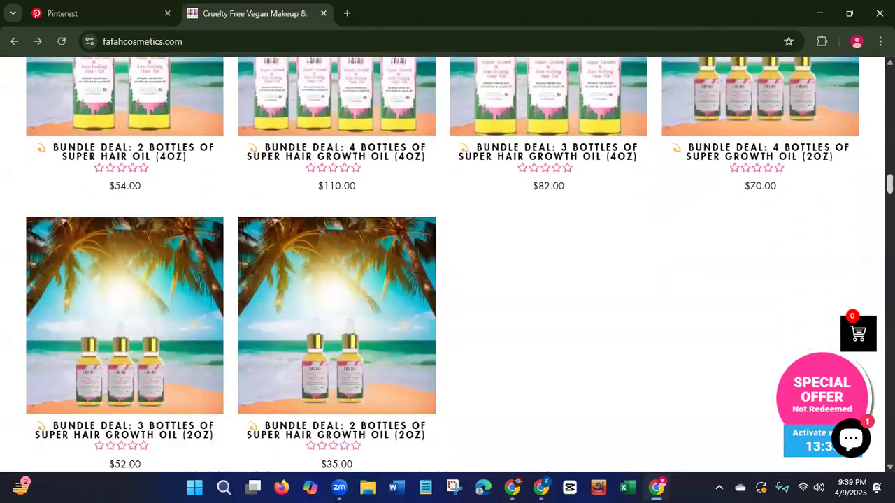
# Look through the store's makeup products and examine the Vegan Matte Lipstick "Successful" product page, including its description.
pyautogui.scroll(-4, 448, 264)
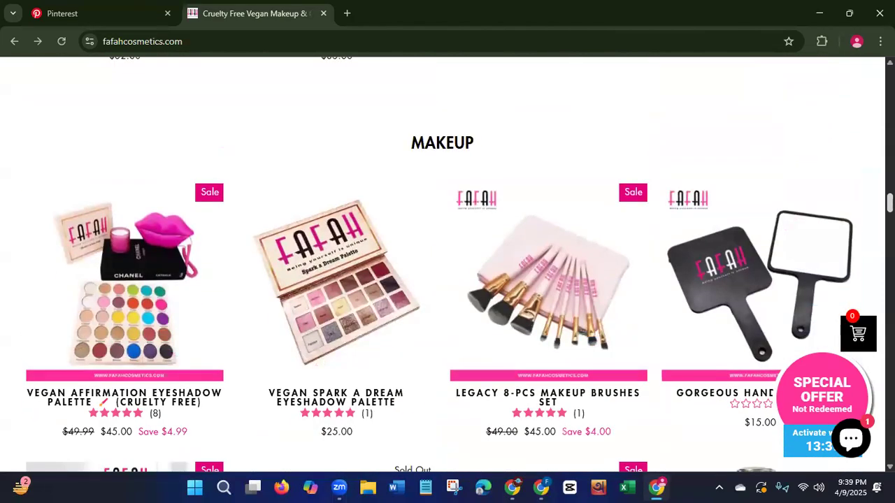
pyautogui.scroll(-2, 447, 264)
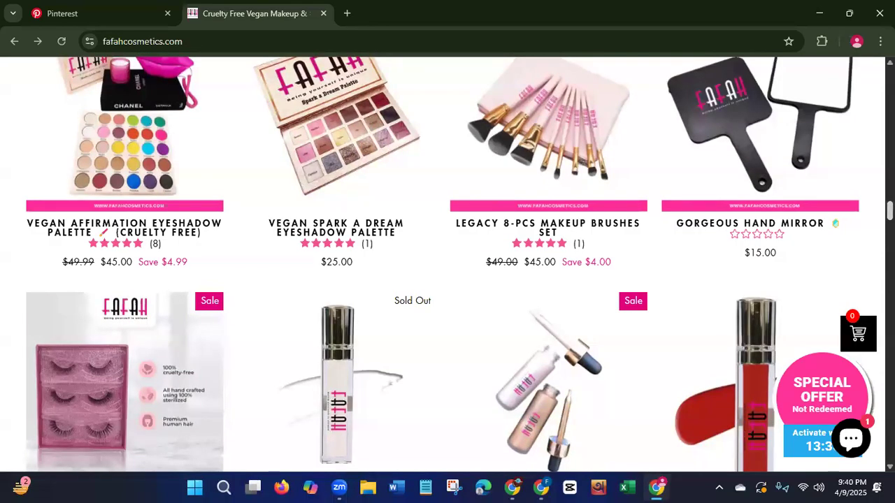
pyautogui.scroll(-4, 447, 265)
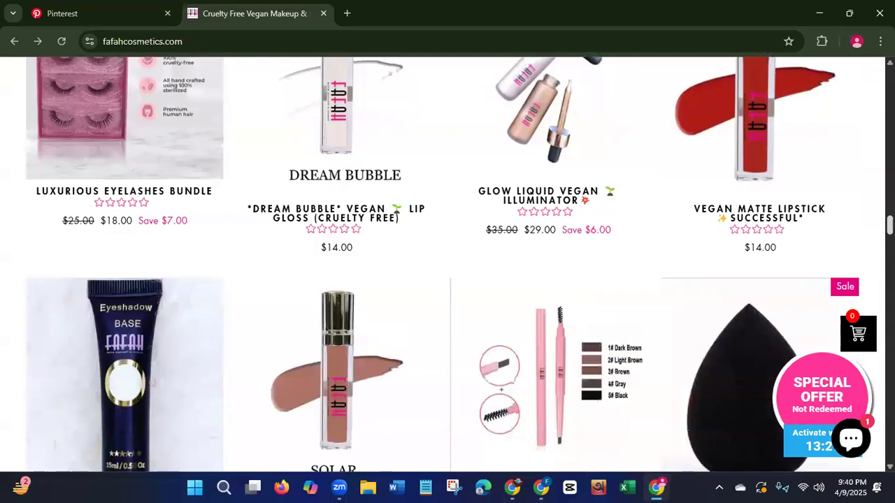
pyautogui.scroll(1, 788, 266)
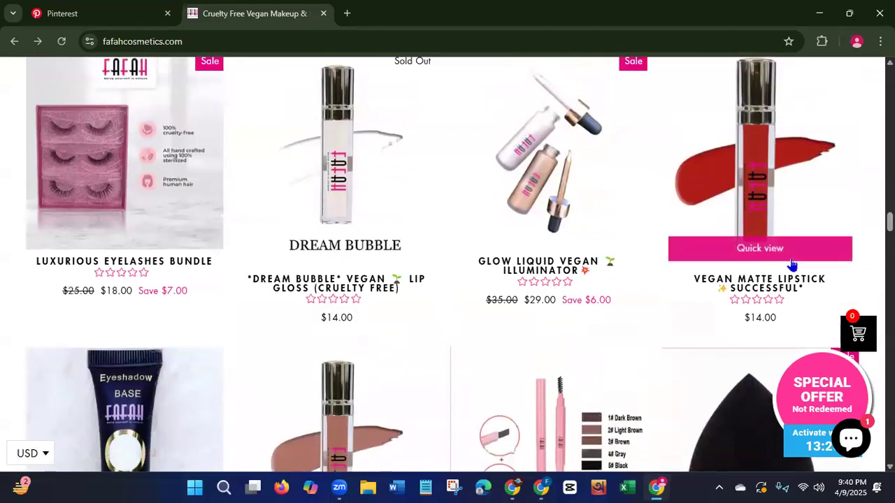
pyautogui.click(773, 289)
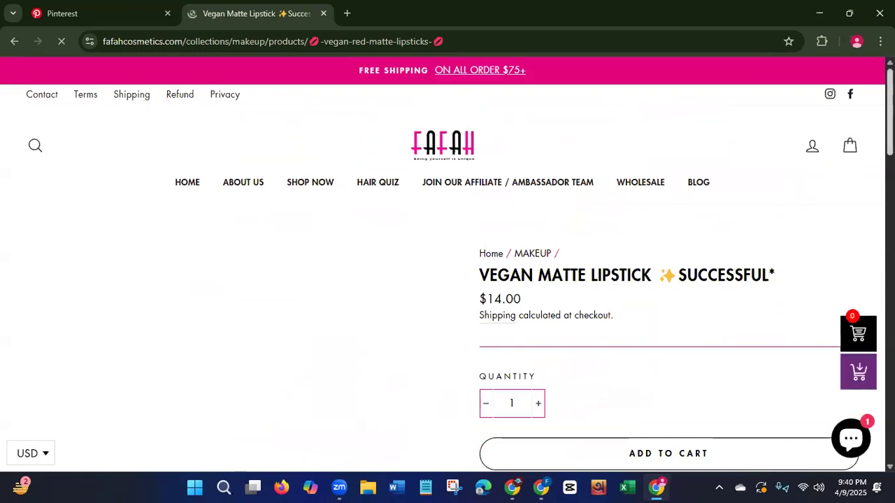
pyautogui.scroll(-6, 447, 266)
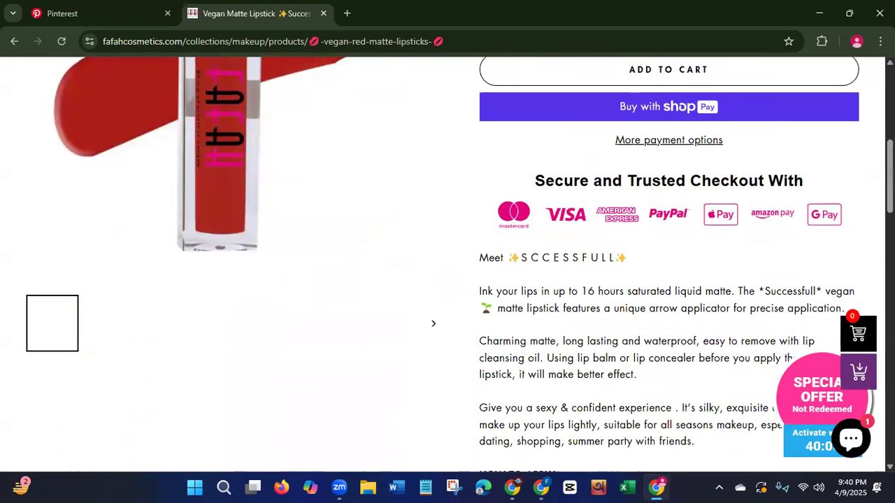
pyautogui.scroll(2, 447, 266)
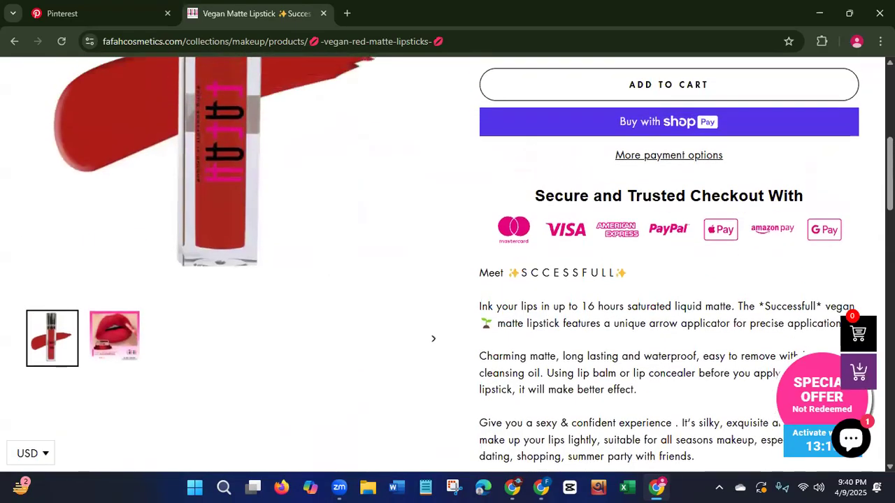
pyautogui.scroll(4, 448, 265)
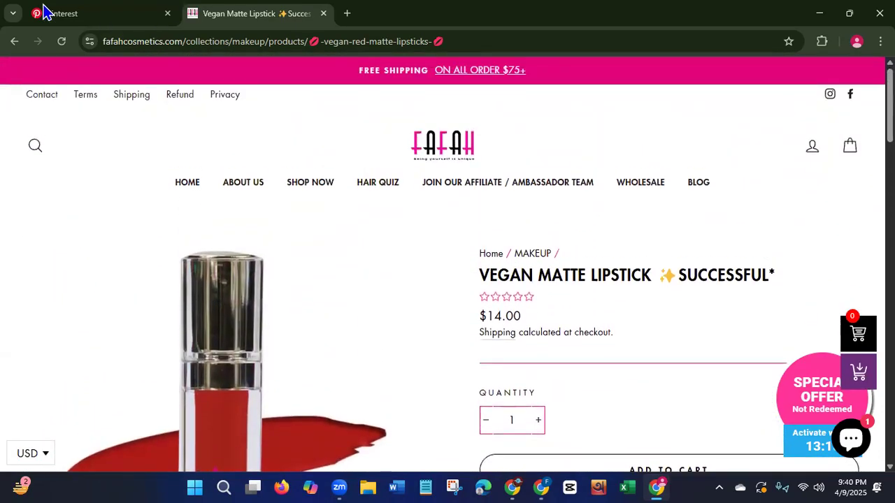
# Return to the store's product list, open the Vegan Affirmation Eyeshadow Palette page and examine its pictures and details.
pyautogui.click(14, 42)
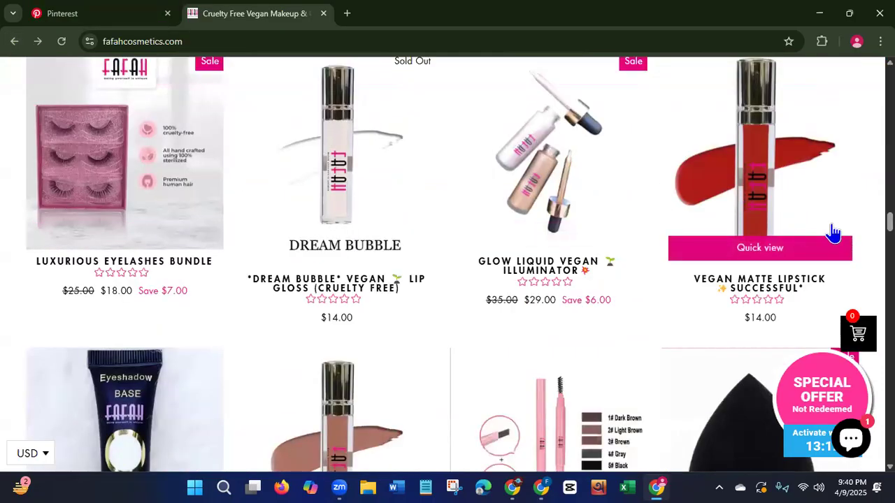
pyautogui.scroll(7, 835, 234)
pyautogui.scroll(1, 459, 264)
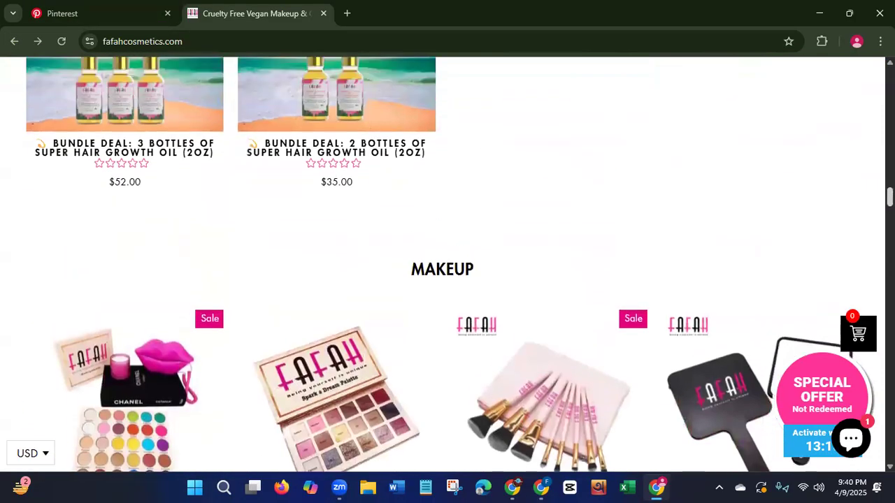
pyautogui.scroll(-12, 447, 266)
pyautogui.scroll(9, 447, 266)
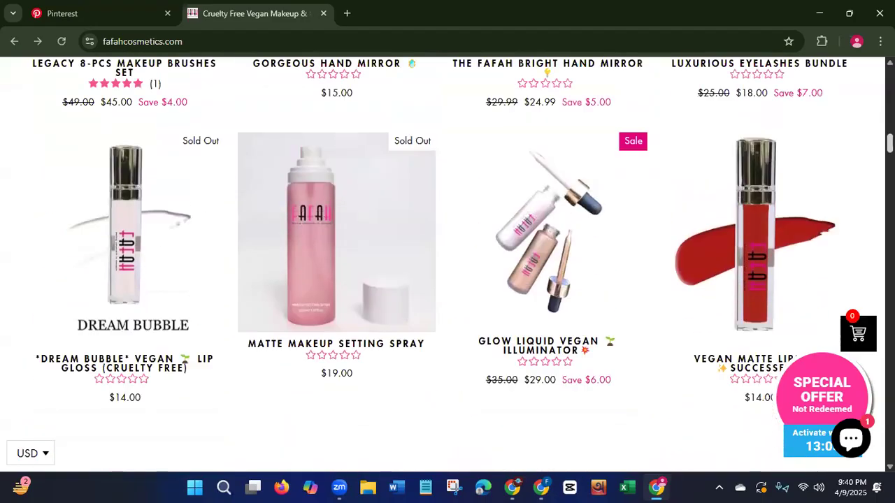
pyautogui.scroll(7, 426, 311)
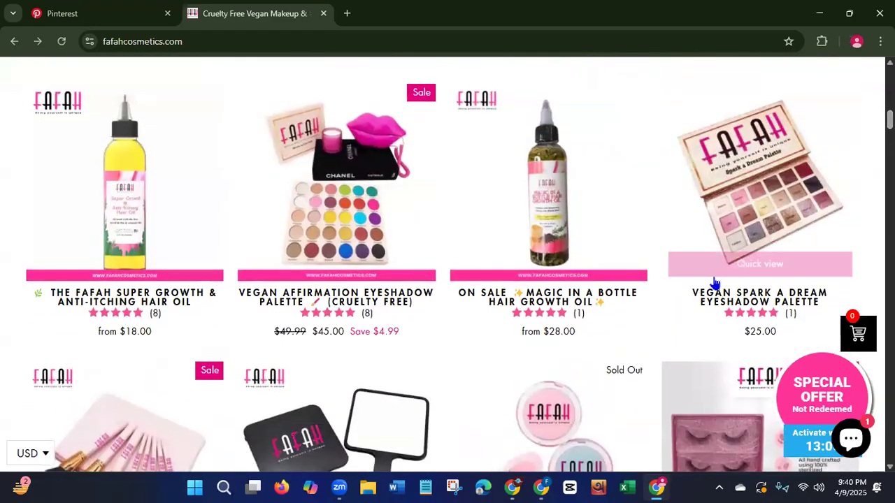
pyautogui.click(397, 297)
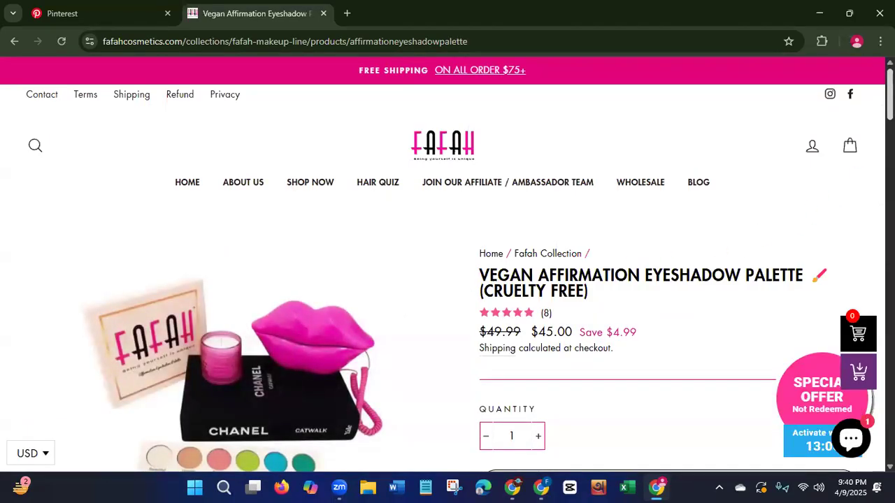
pyautogui.scroll(-5, 448, 265)
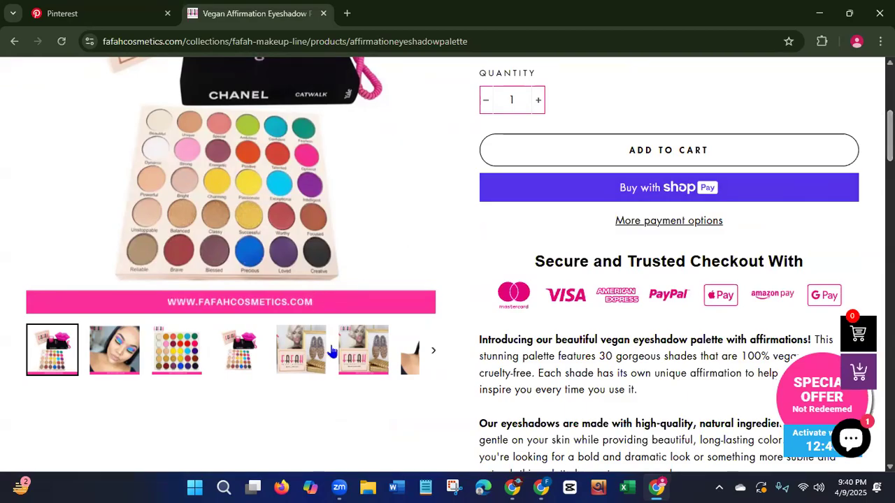
pyautogui.scroll(3, 447, 265)
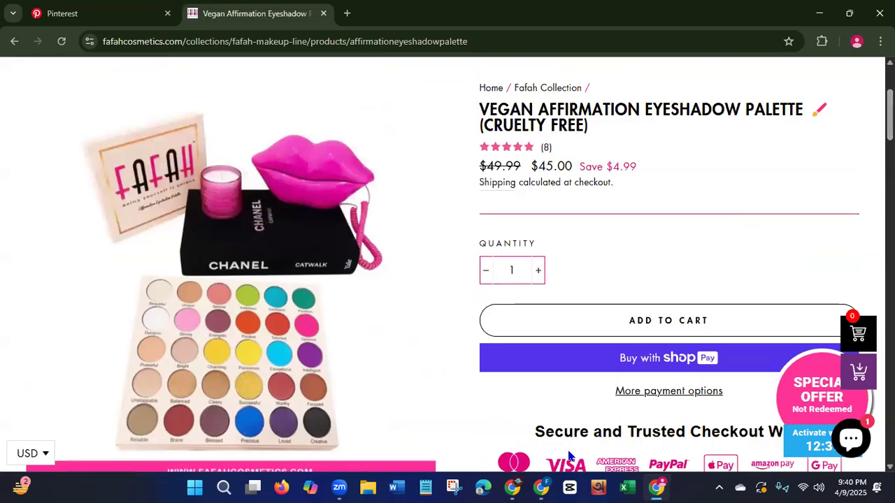
# Switch to the Canva palette design, dismiss the download notice, and add a second page using the pink minimalist skincare "New product" template.
pyautogui.click(541, 486)
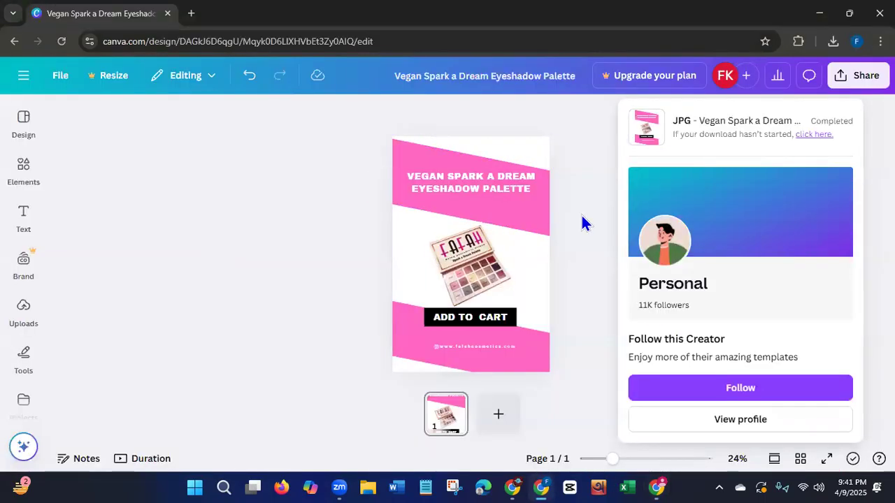
pyautogui.click(109, 313)
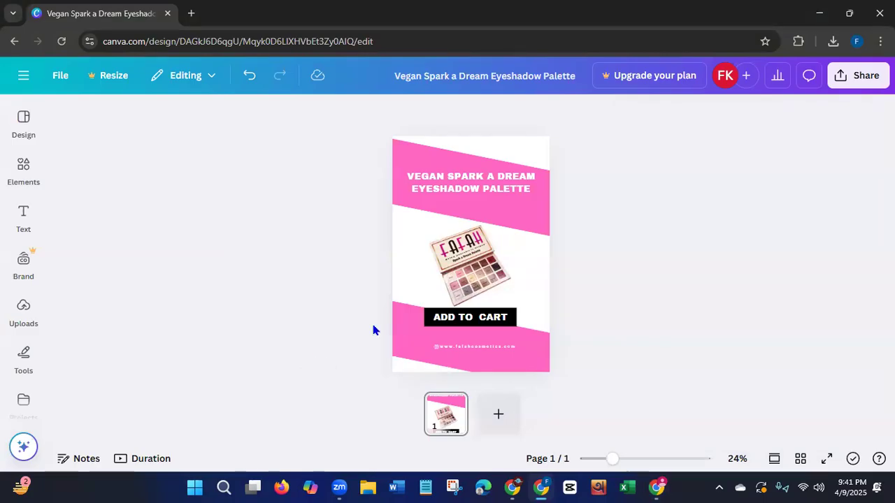
pyautogui.click(501, 417)
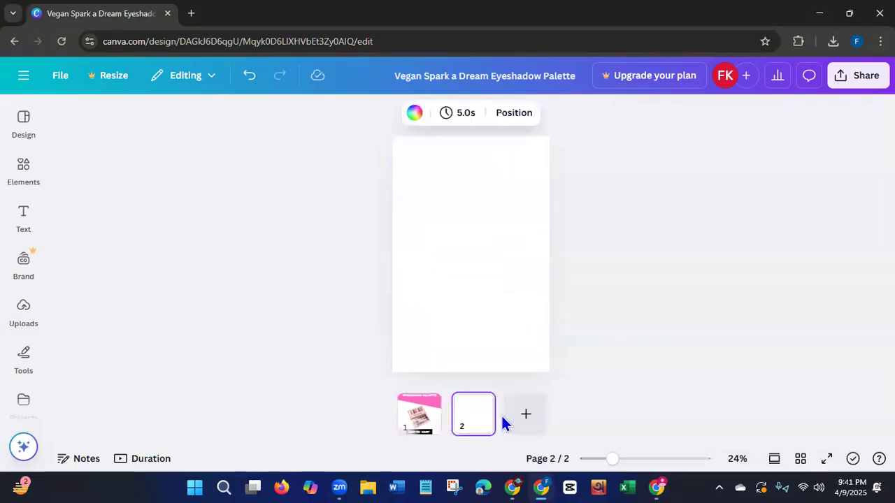
pyautogui.click(21, 168)
pyautogui.click(24, 129)
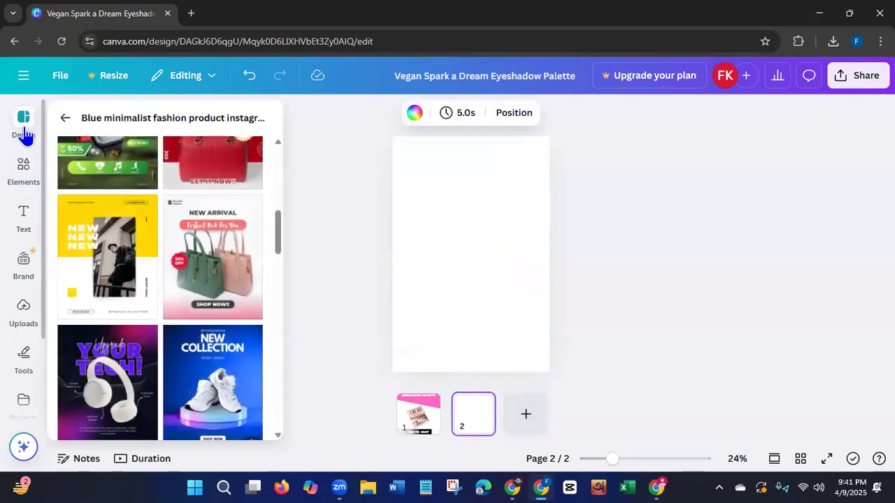
pyautogui.moveTo(277, 243); pyautogui.dragTo(276, 396)
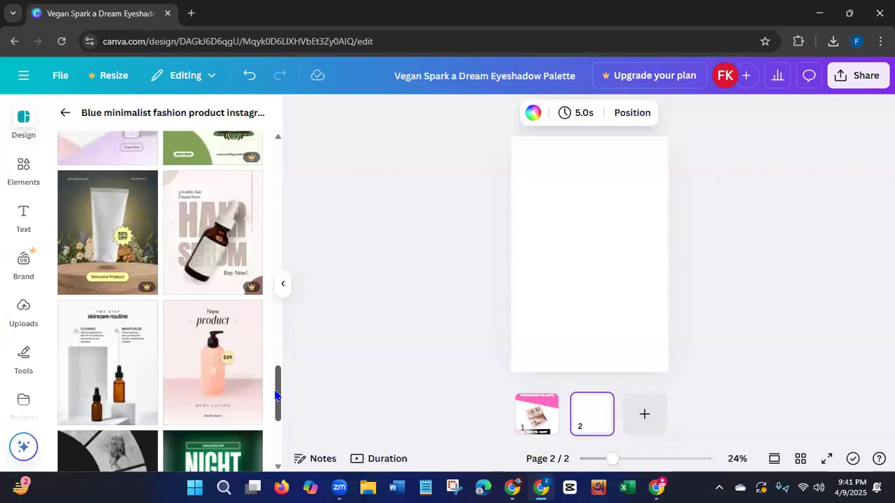
pyautogui.click(224, 395)
# Return to the "product" template results and add a third page with the "Beige elegant and simple new product ramadhan pin pinterest" template.
pyautogui.moveTo(278, 168); pyautogui.dragTo(249, 352)
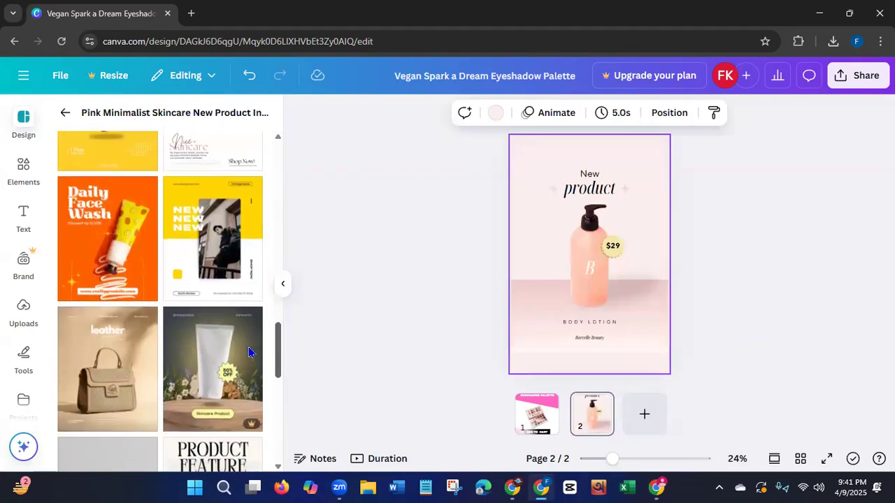
pyautogui.scroll(-3, 248, 360)
pyautogui.scroll(-2, 247, 370)
pyautogui.scroll(3, 251, 343)
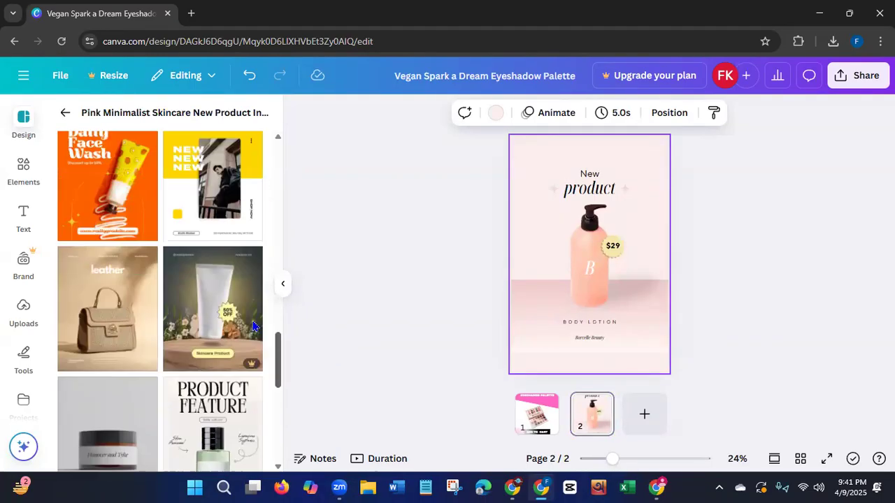
pyautogui.scroll(10, 253, 326)
pyautogui.click(62, 113)
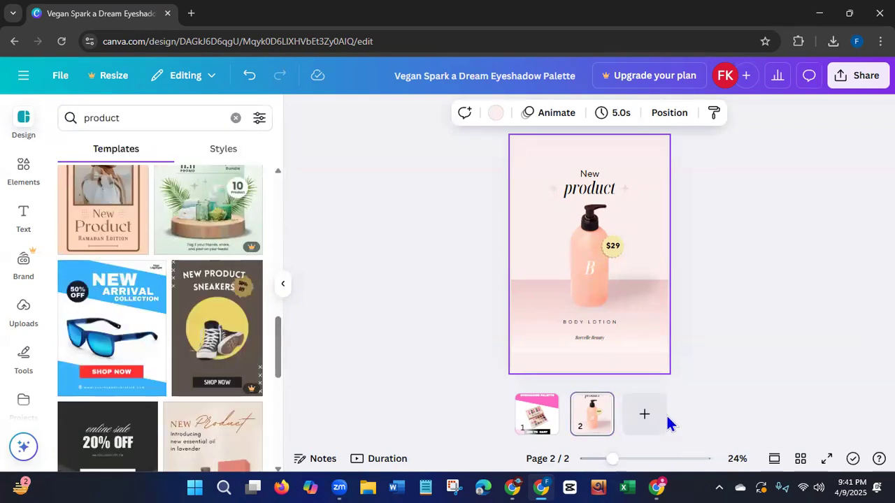
pyautogui.click(644, 414)
pyautogui.click(98, 238)
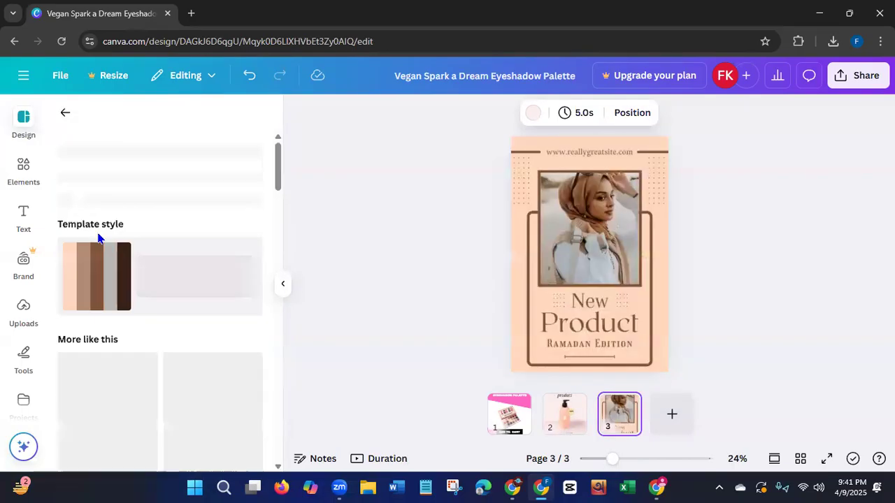
# Replace the palette design on page 1 with the "Pink Organic Tips Content Creator Pinterest Pin" template.
pyautogui.click(511, 419)
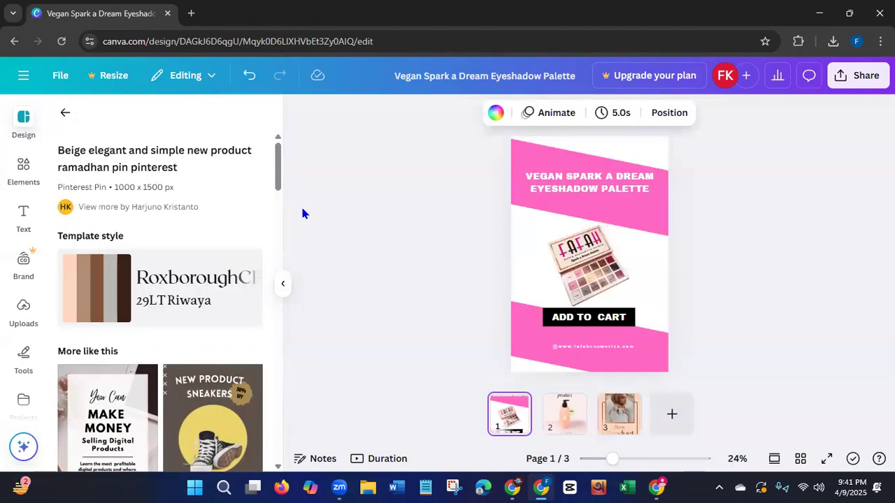
pyautogui.moveTo(279, 184); pyautogui.dragTo(280, 359)
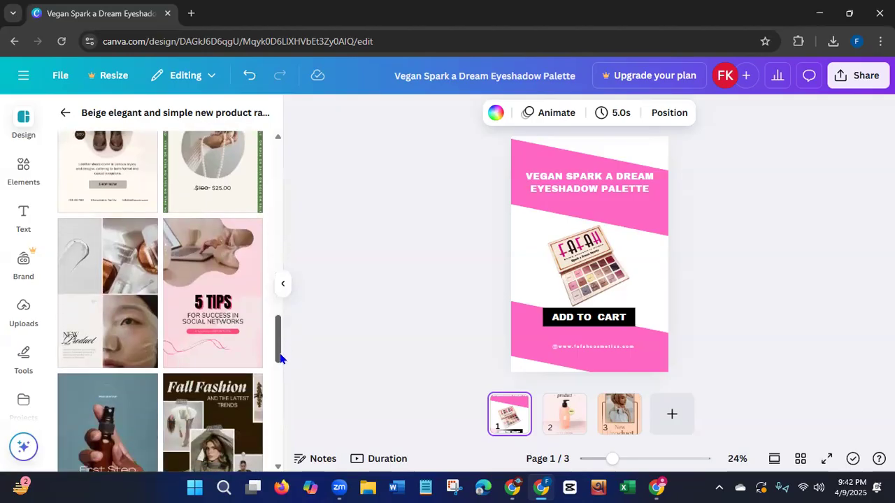
pyautogui.click(224, 350)
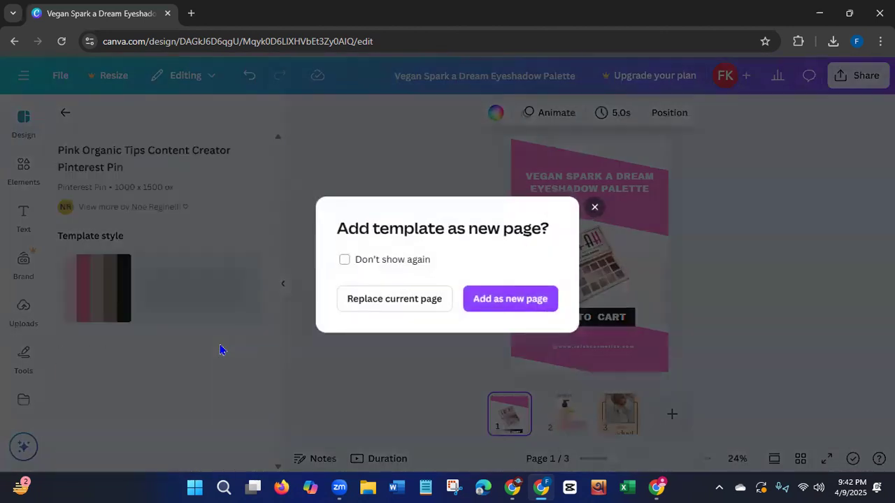
pyautogui.click(356, 299)
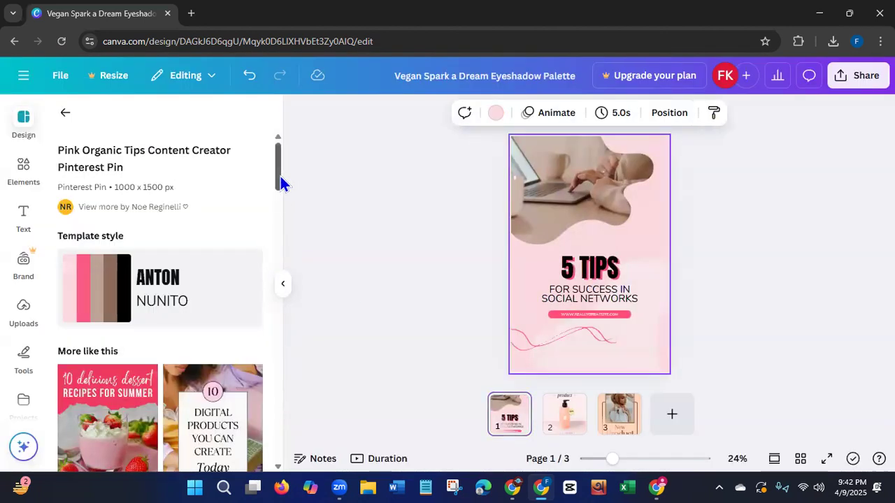
# Add a fourth page and apply the "Beige and Red Minimalist Fashion Sale Pinterest Pin" template to it.
pyautogui.moveTo(279, 175); pyautogui.dragTo(273, 361)
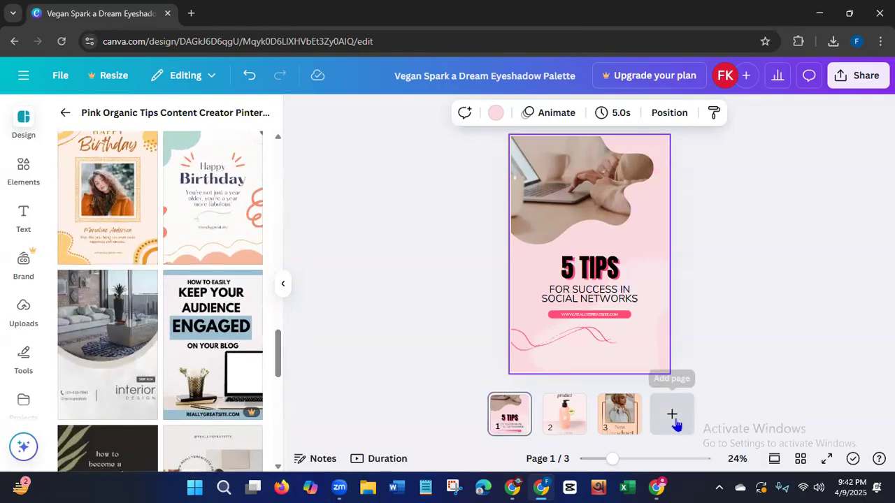
pyautogui.click(672, 415)
pyautogui.moveTo(278, 341); pyautogui.dragTo(261, 429)
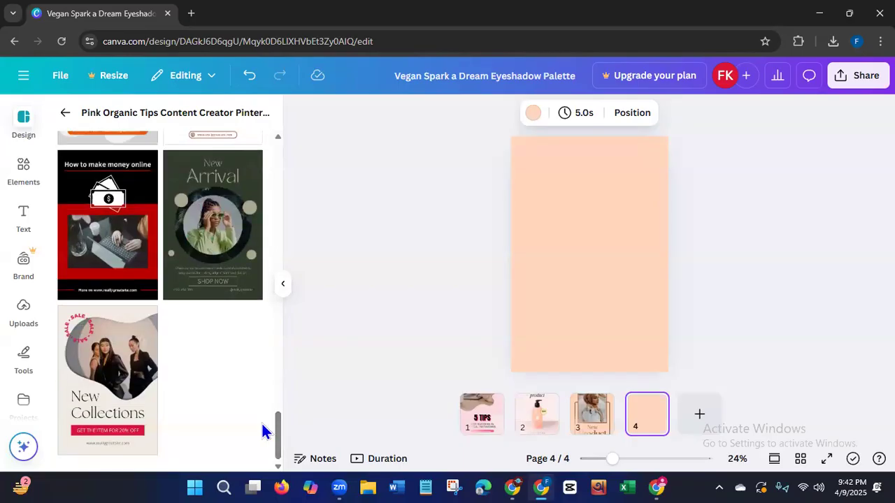
pyautogui.click(133, 403)
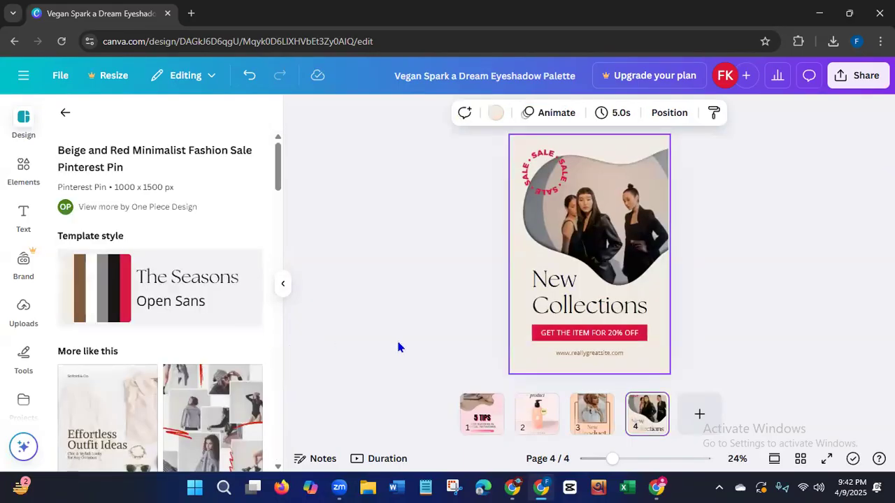
# Add a fifth page and apply the "Beige Clean Minimalist Fashion Pinterest Pin" template to it.
pyautogui.click(700, 414)
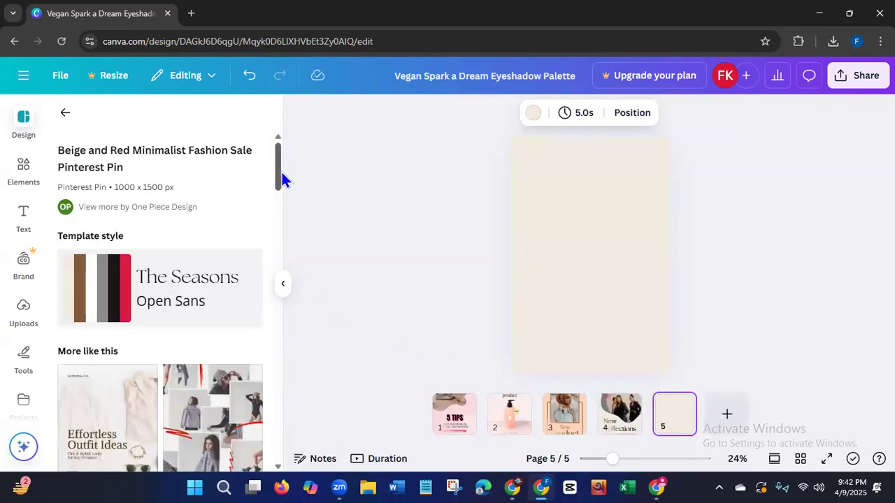
pyautogui.moveTo(276, 176); pyautogui.dragTo(276, 218)
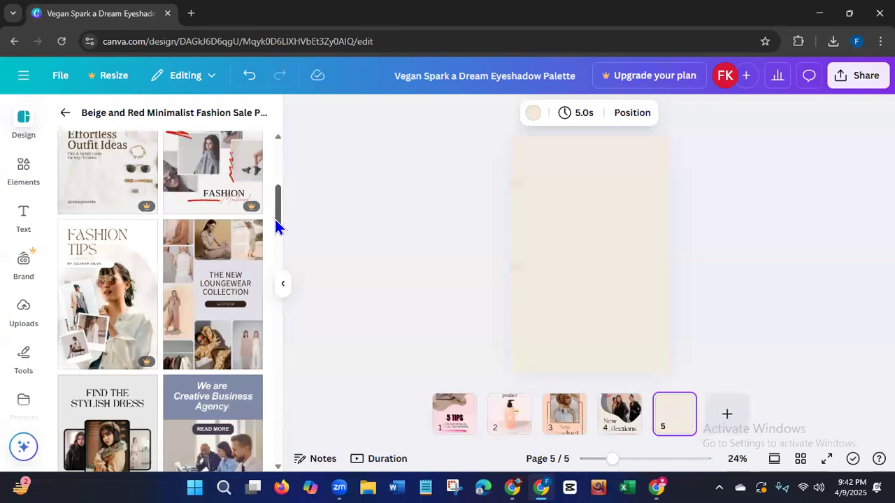
pyautogui.moveTo(275, 219); pyautogui.dragTo(278, 235)
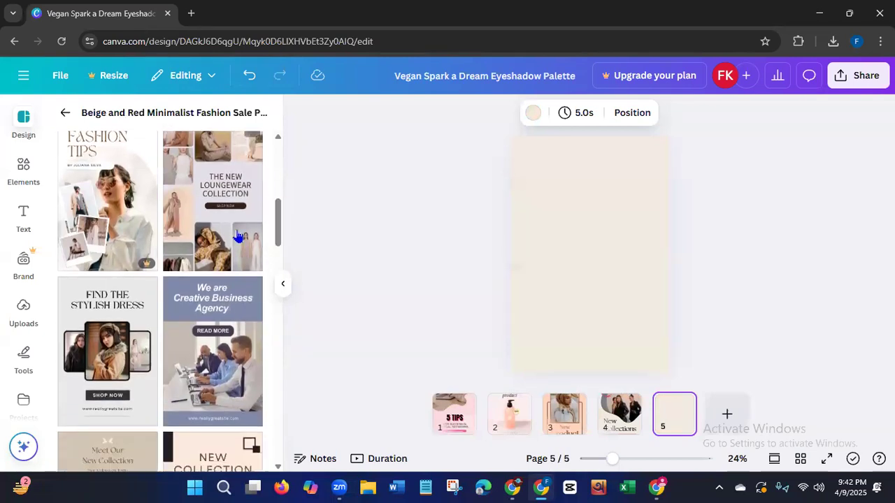
pyautogui.click(227, 228)
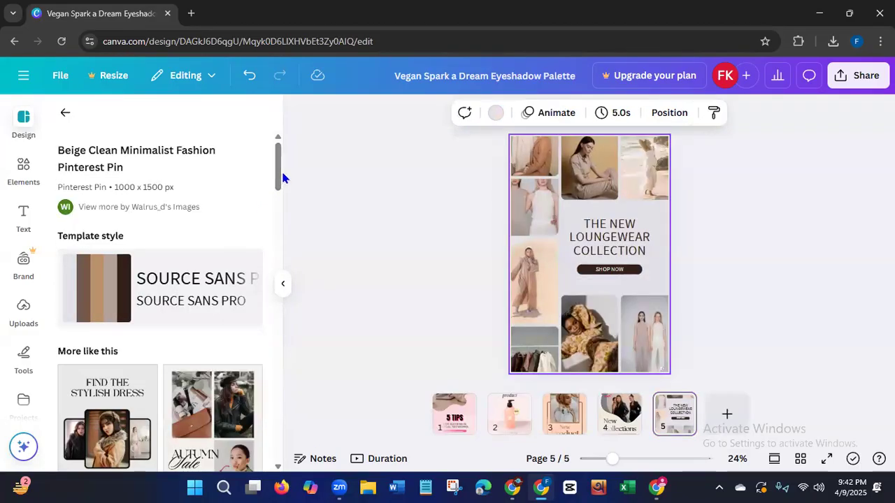
# Replace the page 5 design with the "Beige & Black Elegant Autumn Sale Pinterest Pin" template from the similar designs.
pyautogui.moveTo(278, 179); pyautogui.dragTo(277, 199)
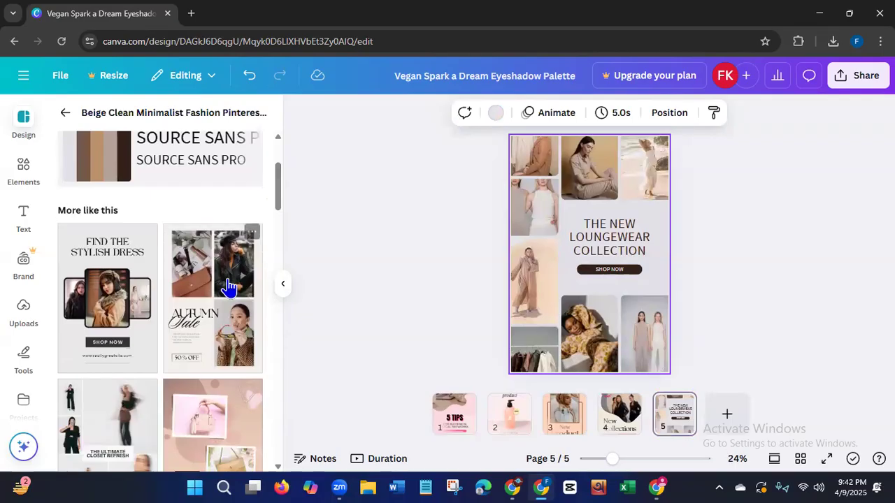
pyautogui.click(218, 300)
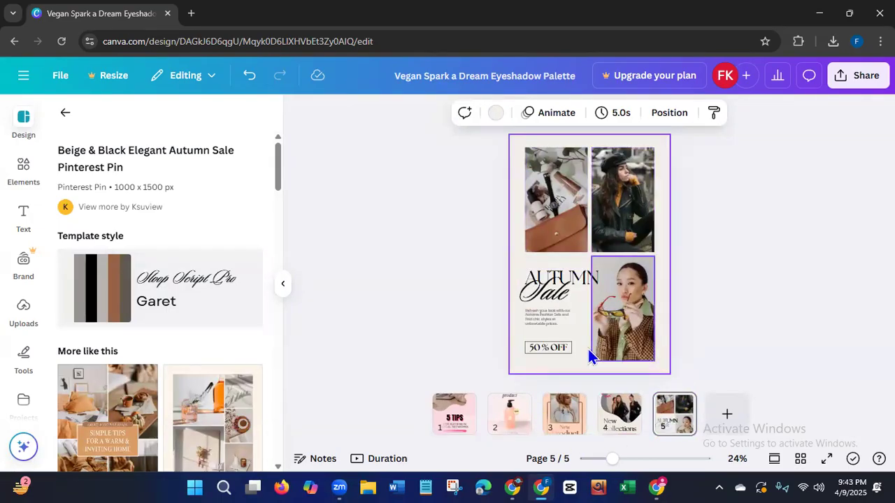
# Copy the main palette image from the Vegan Affirmation Eyeshadow Palette product page and place it in page 5's upper-left photo frame.
pyautogui.click(655, 486)
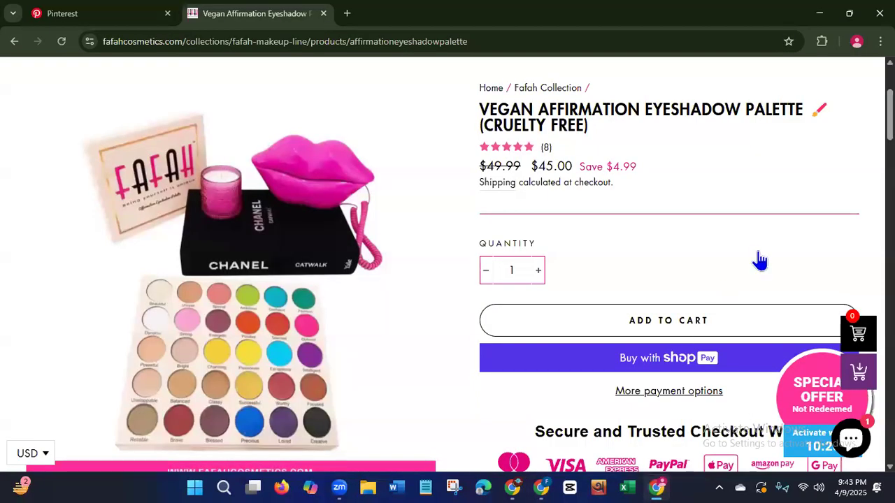
pyautogui.scroll(-3, 759, 259)
pyautogui.scroll(2, 804, 153)
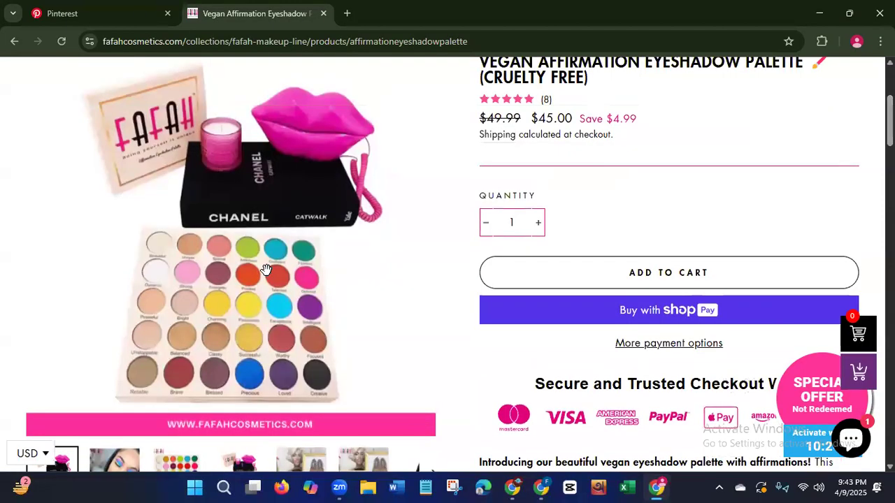
pyautogui.rightClick(266, 270)
pyautogui.click(293, 323)
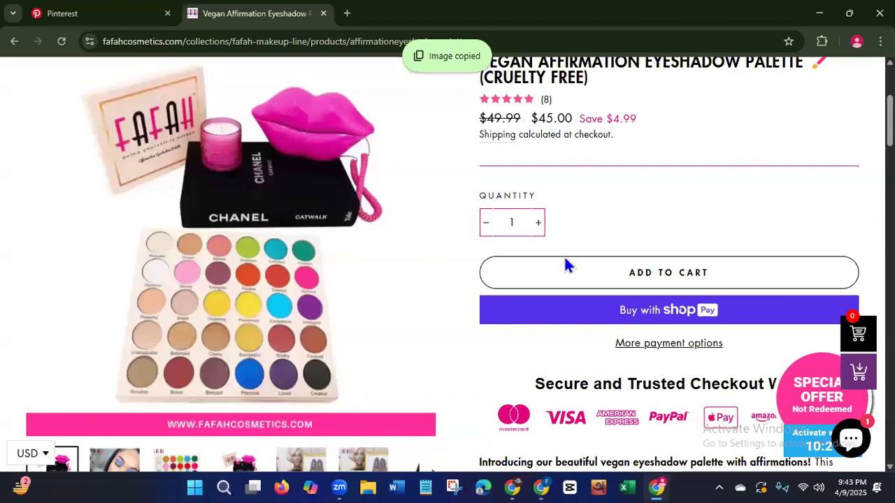
pyautogui.hotkey('alt', 'Tab')
pyautogui.hotkey('ctrl', 'v')
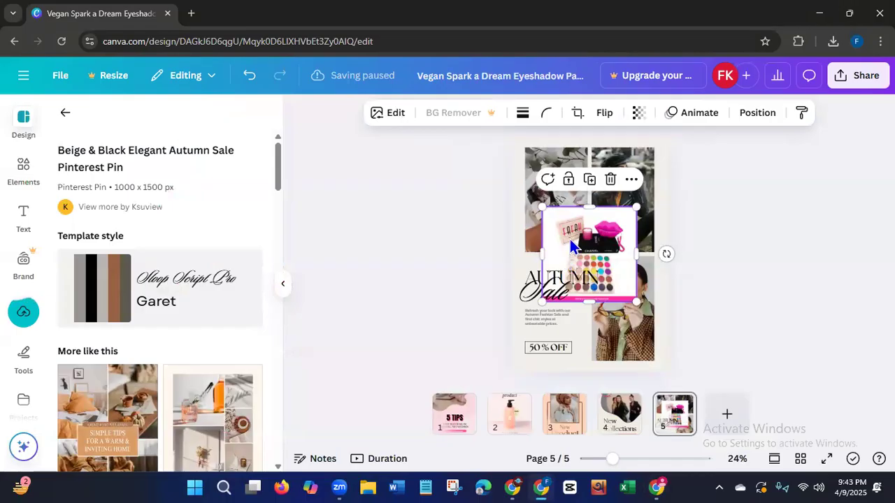
pyautogui.moveTo(588, 240)
pyautogui.mouseDown()
pyautogui.moveTo(572, 225)
pyautogui.moveTo(583, 248)
pyautogui.mouseUp()
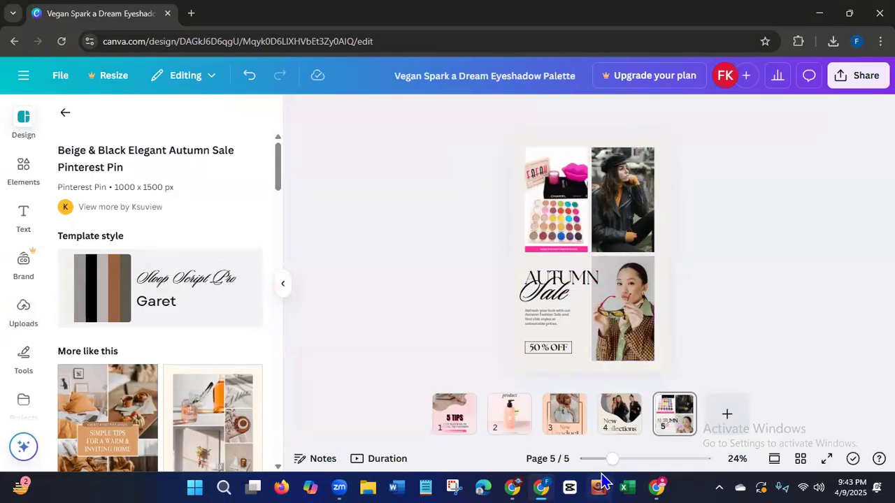
# Copy the product page's photo of the model with blue eyeshadow into the upper-right photo frame of Canva page 5.
pyautogui.click(655, 483)
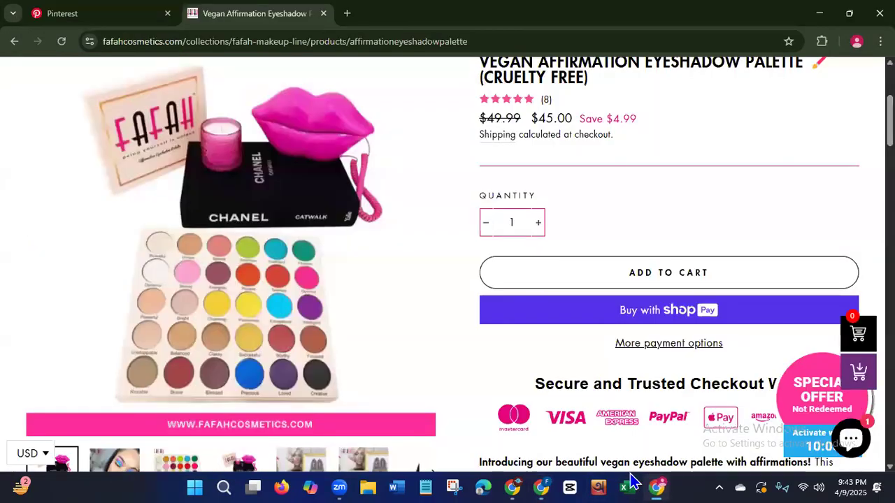
pyautogui.click(124, 465)
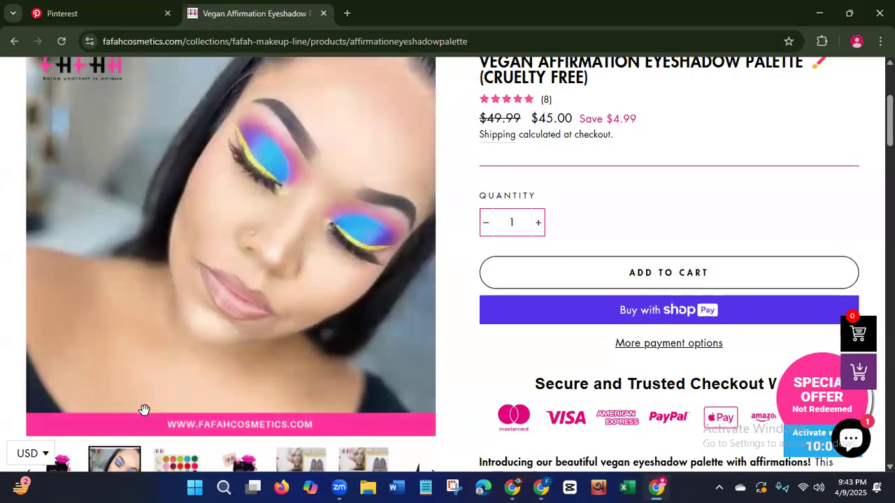
pyautogui.rightClick(209, 249)
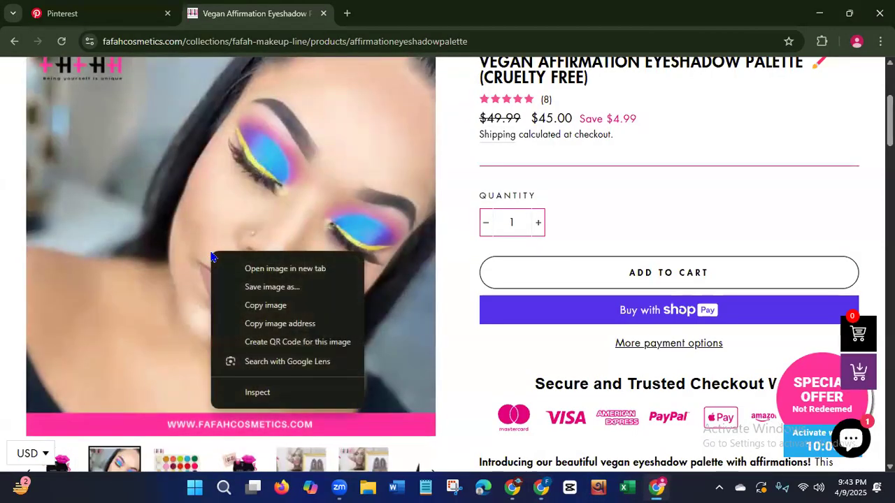
pyautogui.click(235, 304)
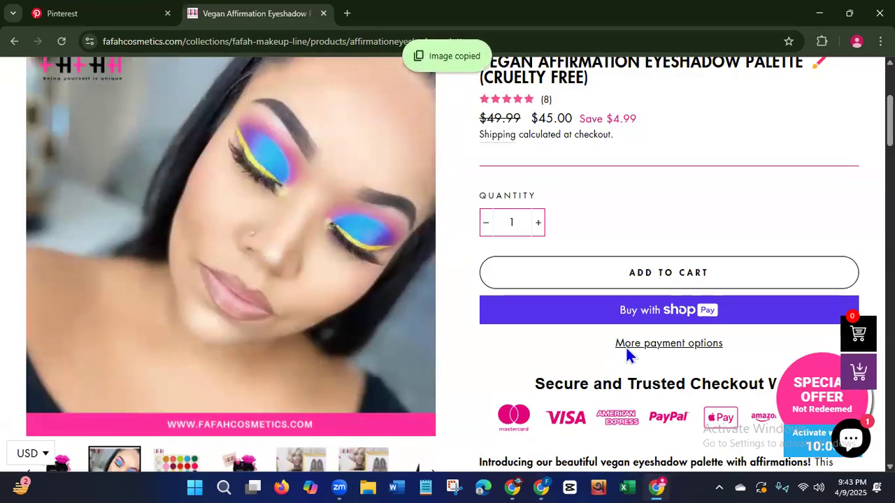
pyautogui.hotkey('alt', 'Tab')
pyautogui.hotkey('ctrl', 'v')
pyautogui.moveTo(592, 256); pyautogui.dragTo(606, 208)
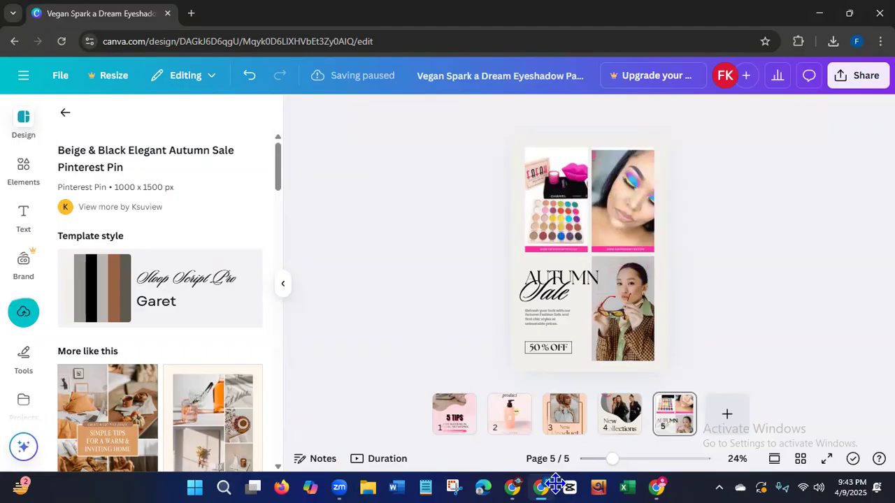
# Copy the product page's FAFAH palette box photo with leopard-print shoes into the lower-right photo frame of Canva page 5.
pyautogui.moveTo(658, 482)
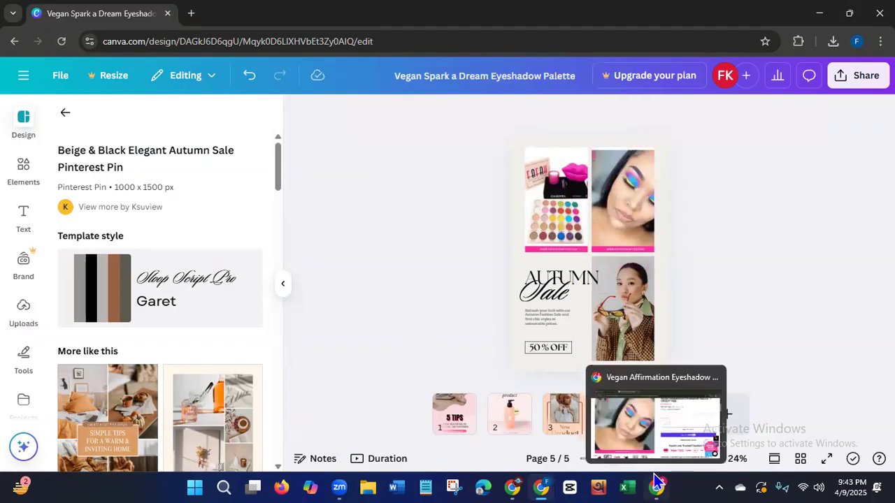
pyautogui.click(544, 484)
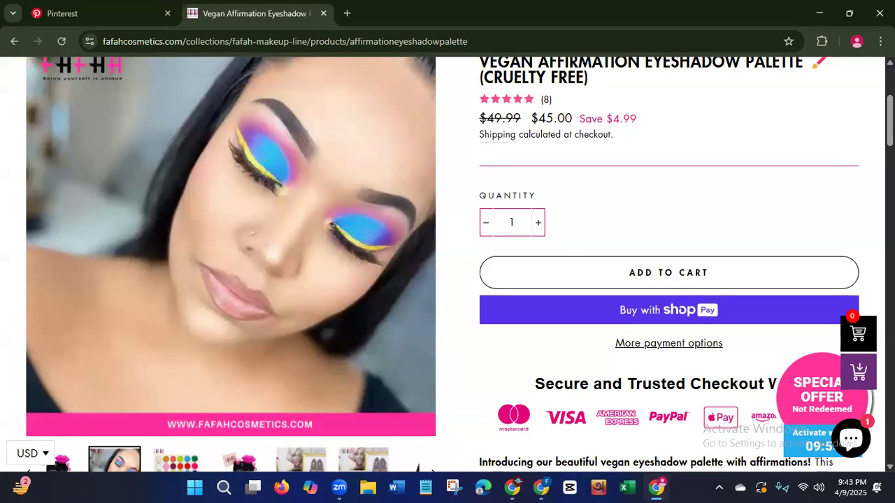
pyautogui.scroll(-2, 859, 149)
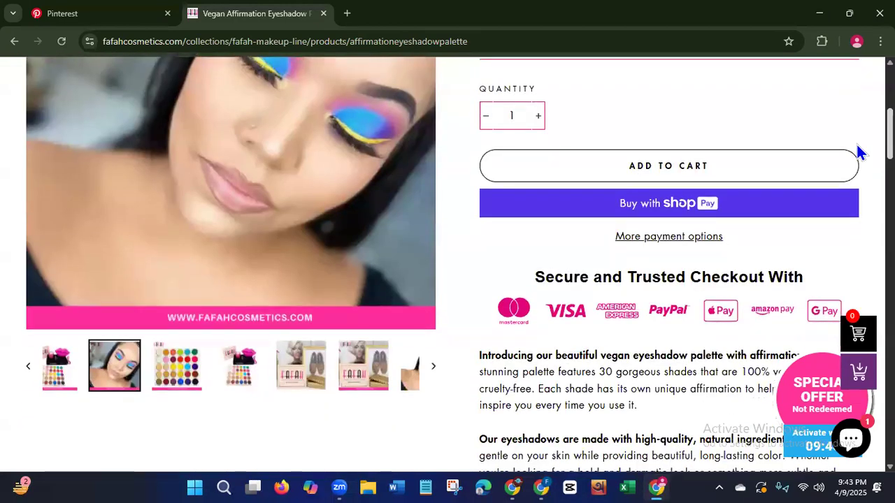
pyautogui.click(312, 380)
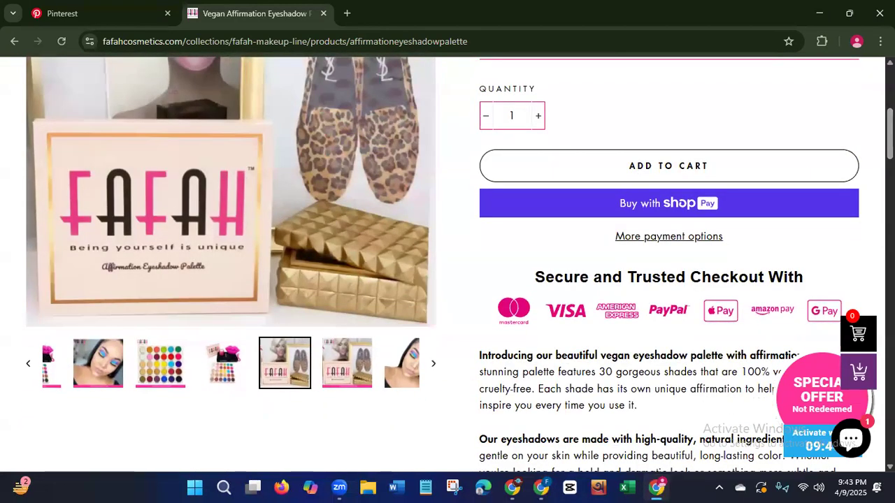
pyautogui.scroll(3, 447, 264)
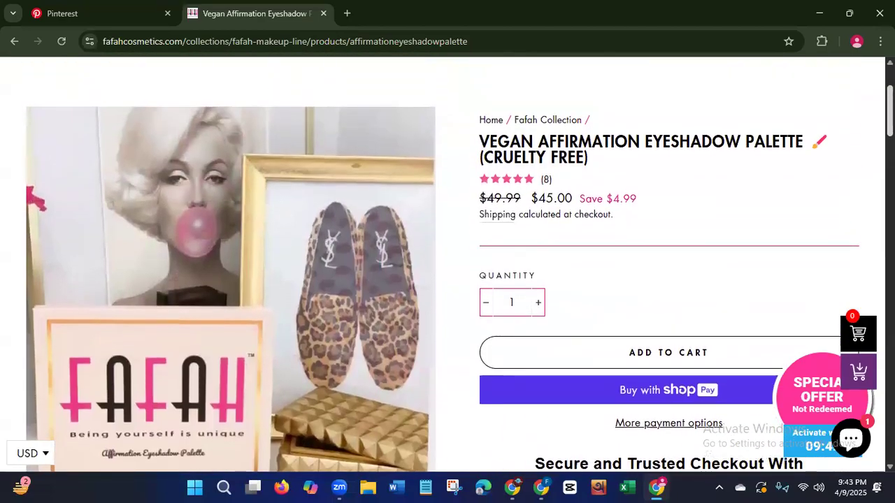
pyautogui.rightClick(340, 278)
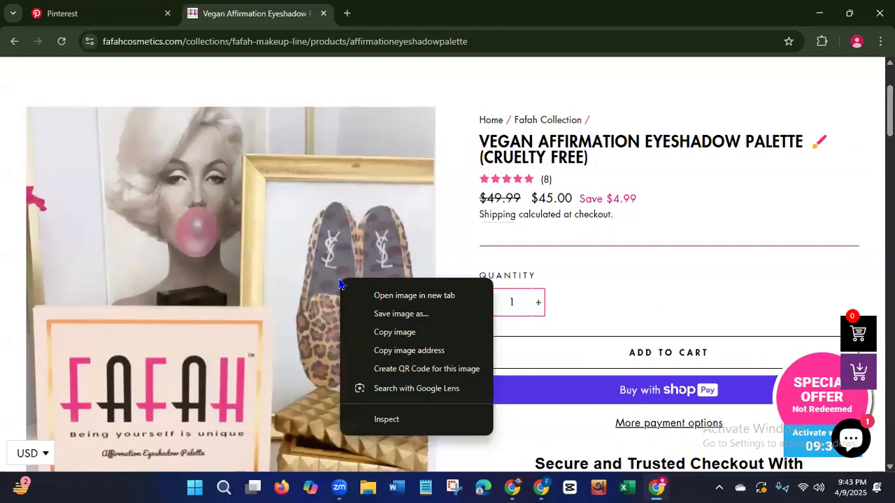
pyautogui.click(369, 332)
pyautogui.moveTo(655, 488)
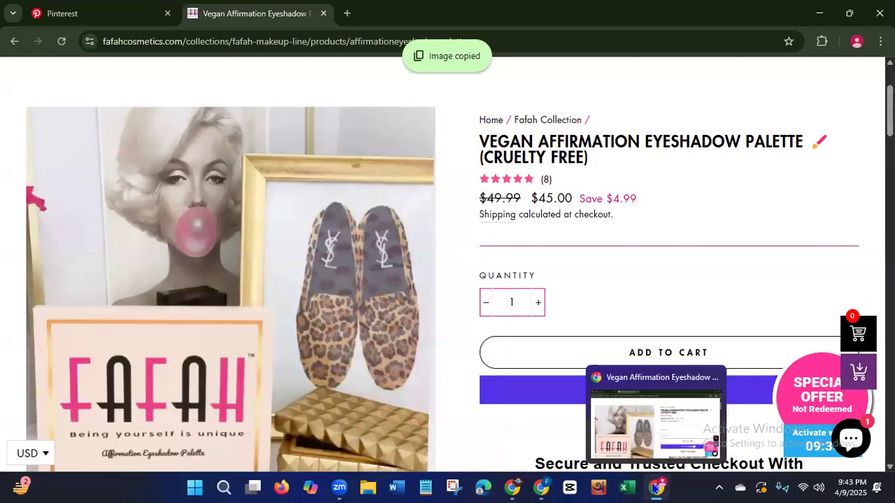
pyautogui.click(543, 488)
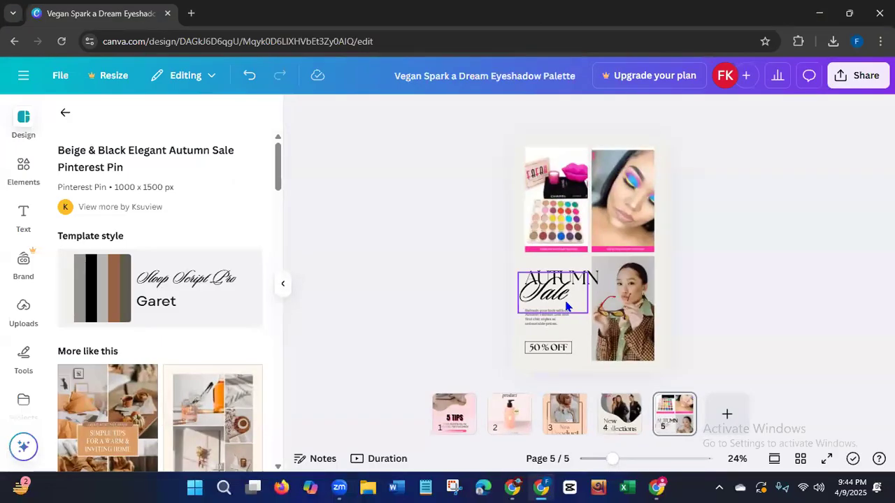
pyautogui.moveTo(605, 241); pyautogui.dragTo(633, 297)
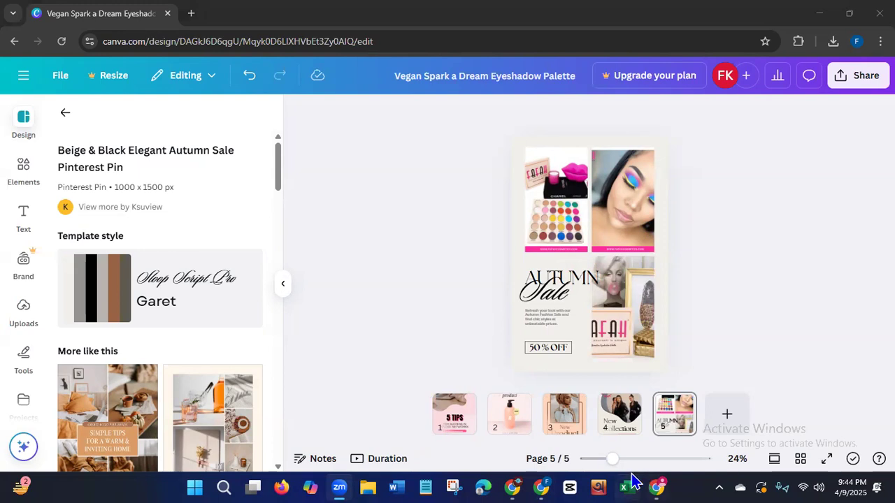
# Crop the lower-right photo by shifting it right within its frame so the full FAFAH name on the box shows.
pyautogui.moveTo(664, 481)
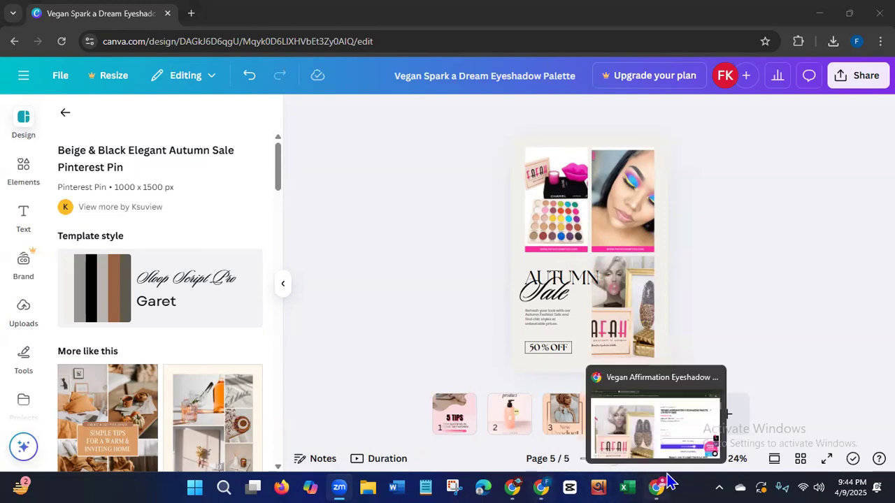
pyautogui.click(641, 336)
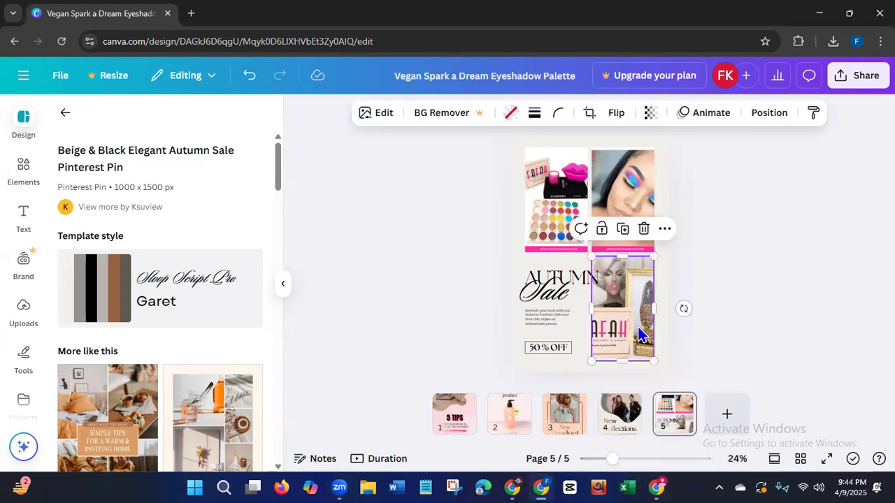
pyautogui.click(384, 114)
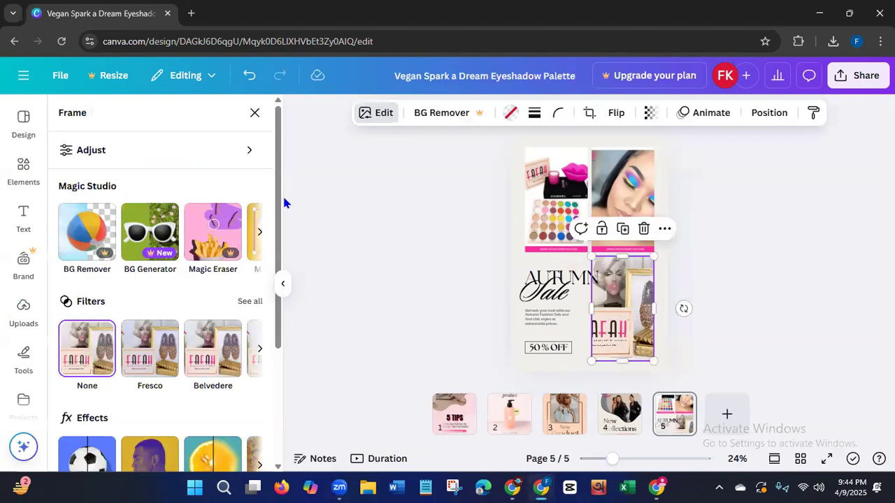
pyautogui.moveTo(279, 162); pyautogui.dragTo(288, 181)
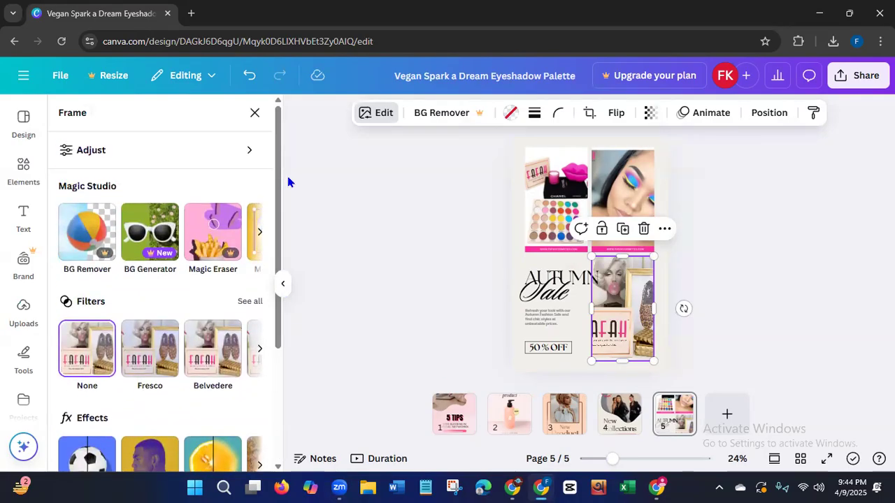
pyautogui.click(24, 448)
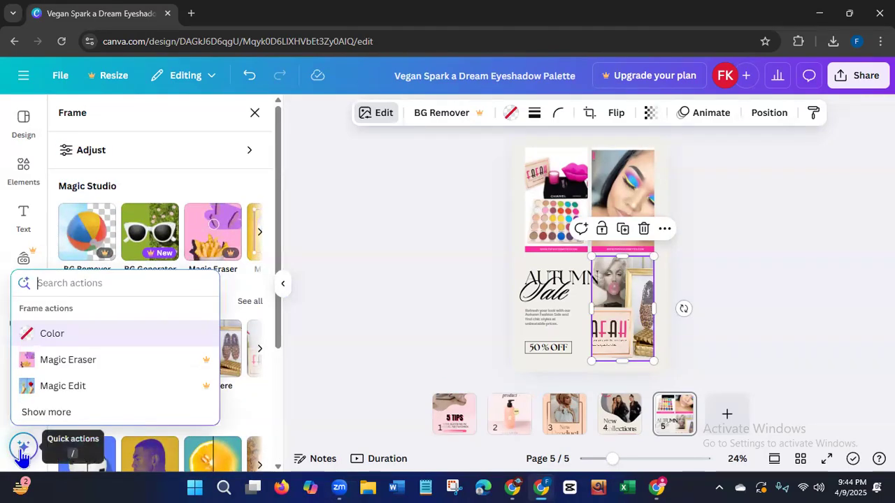
pyautogui.click(52, 416)
pyautogui.scroll(-5, 184, 328)
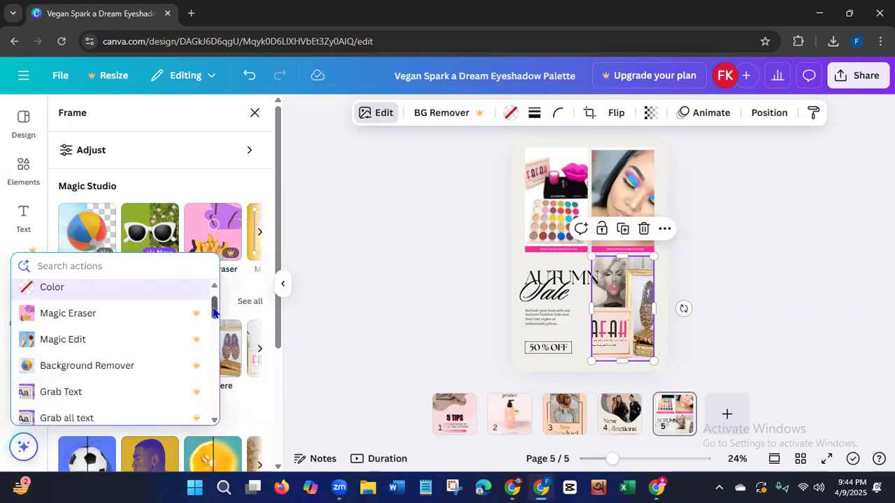
pyautogui.click(52, 370)
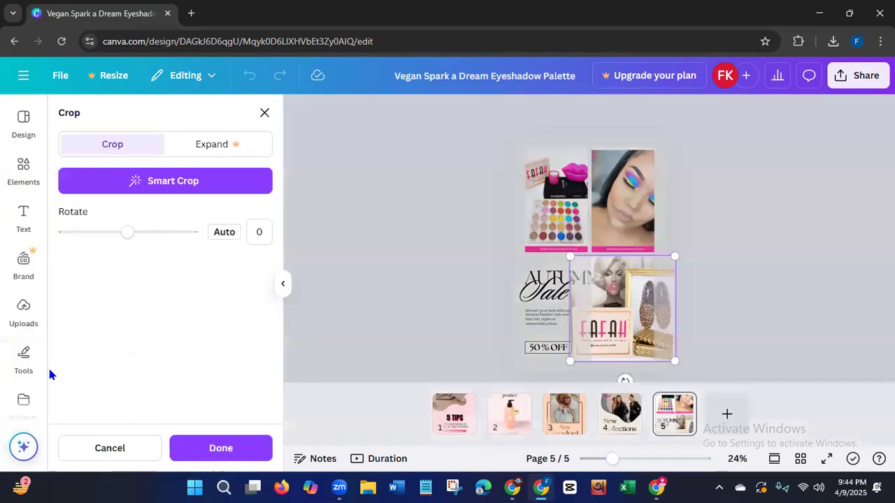
pyautogui.moveTo(609, 324); pyautogui.dragTo(631, 323)
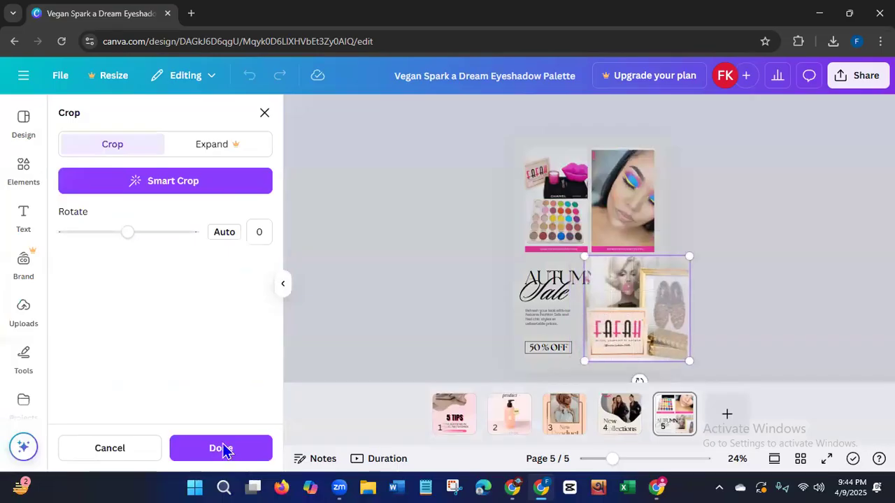
pyautogui.click(773, 477)
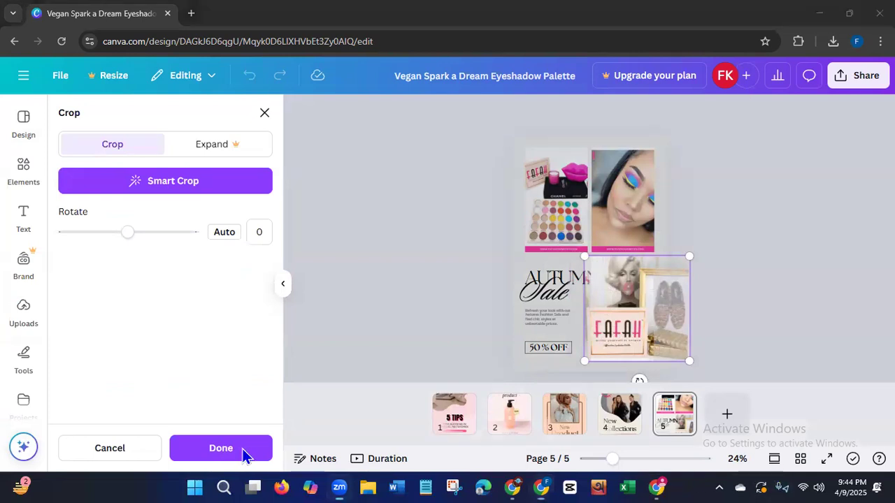
# Crop the upper-right model photo by shifting it slightly left within its frame to show more of her second eye.
pyautogui.click(618, 212)
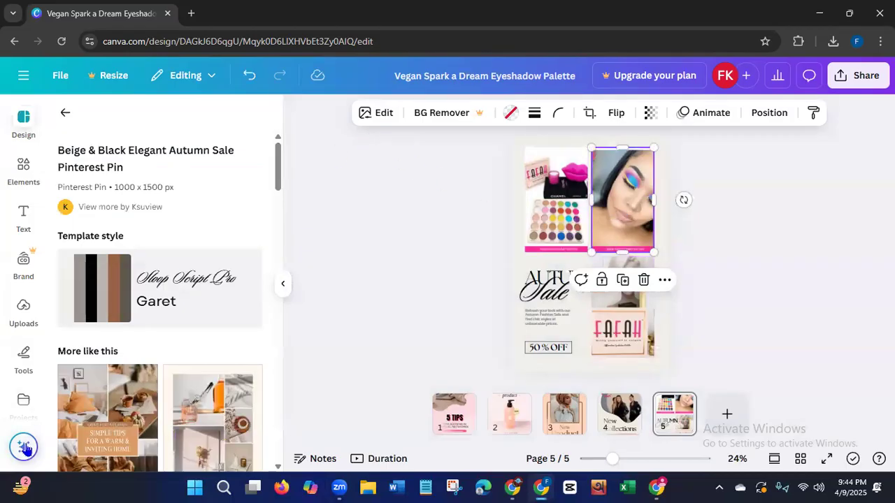
pyautogui.click(23, 447)
pyautogui.click(45, 413)
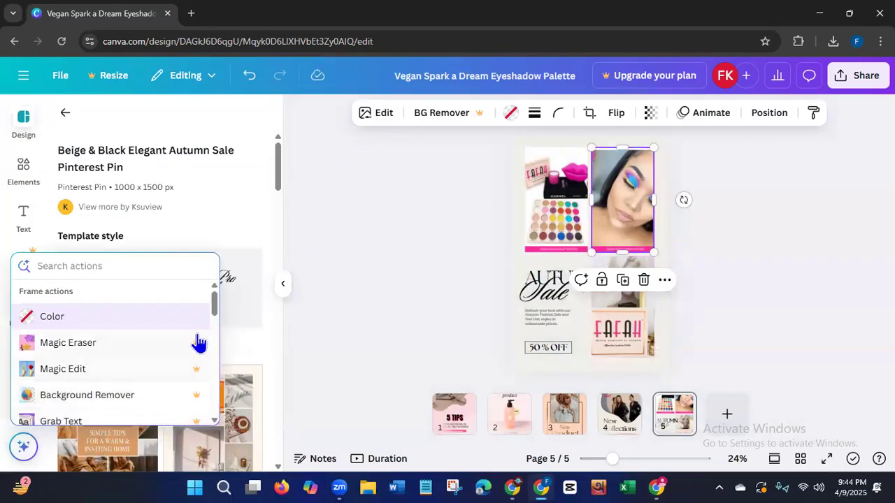
pyautogui.moveTo(214, 308); pyautogui.dragTo(214, 350)
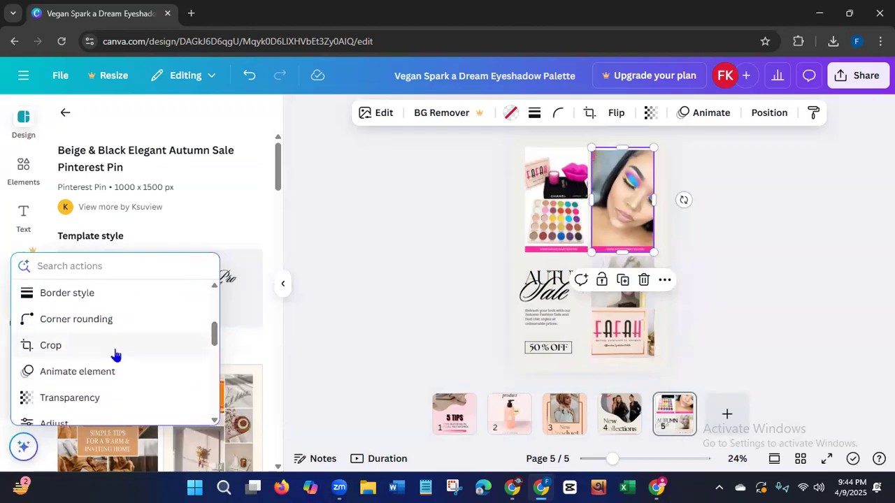
pyautogui.click(47, 347)
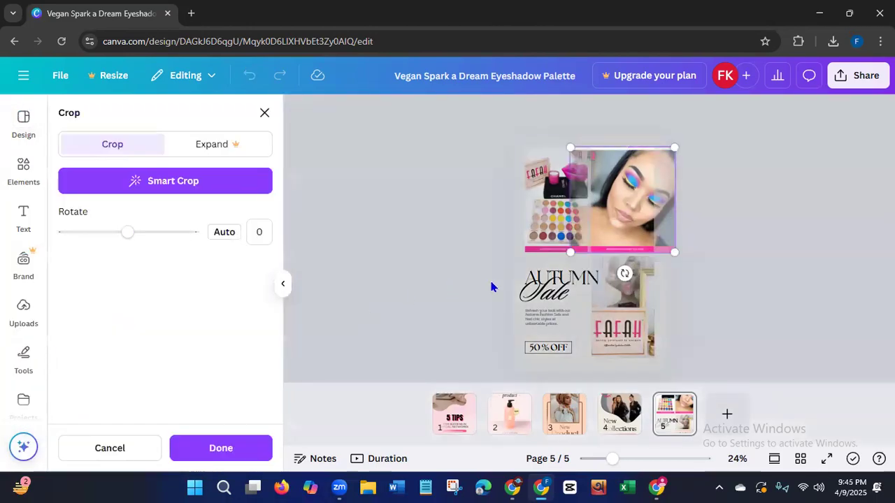
pyautogui.moveTo(602, 232); pyautogui.dragTo(596, 231)
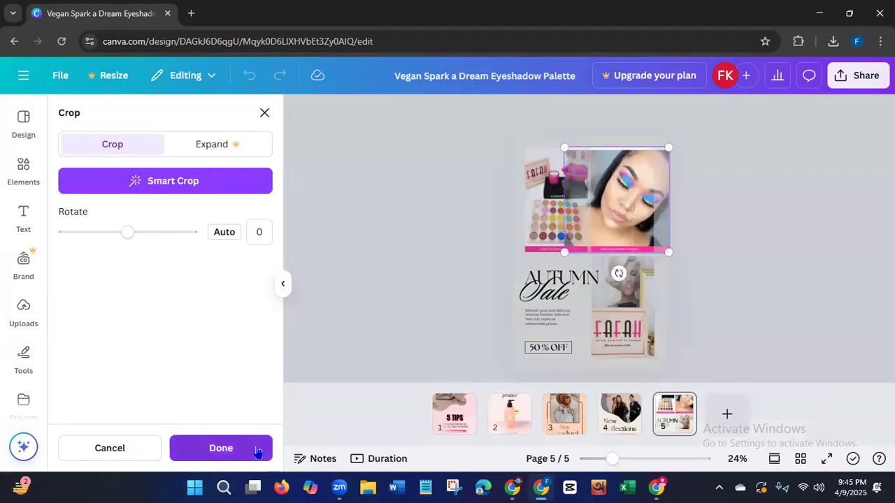
pyautogui.click(257, 451)
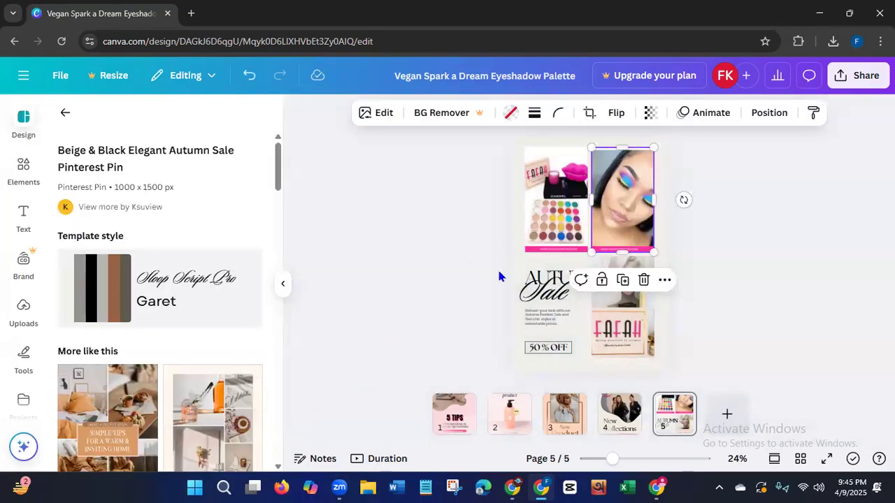
pyautogui.click(409, 356)
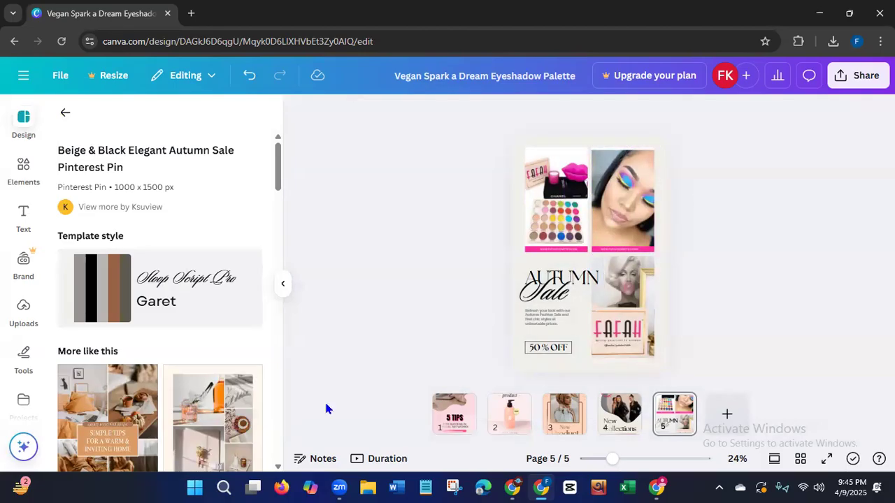
# Copy the product name VEGAN AFFIRMATION EYESHADOW PALETTE from the Fafah product page and return to the Canva design.
pyautogui.click(658, 482)
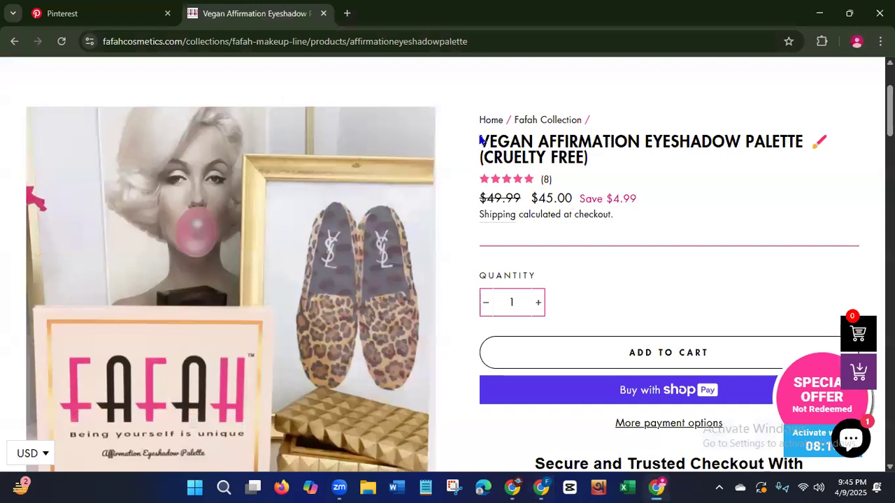
pyautogui.moveTo(481, 140); pyautogui.dragTo(802, 133)
pyautogui.rightClick(744, 143)
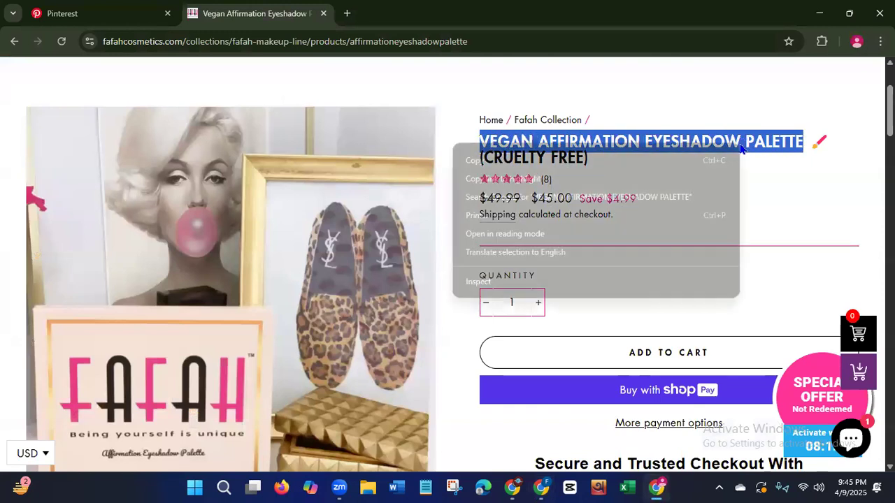
pyautogui.click(483, 161)
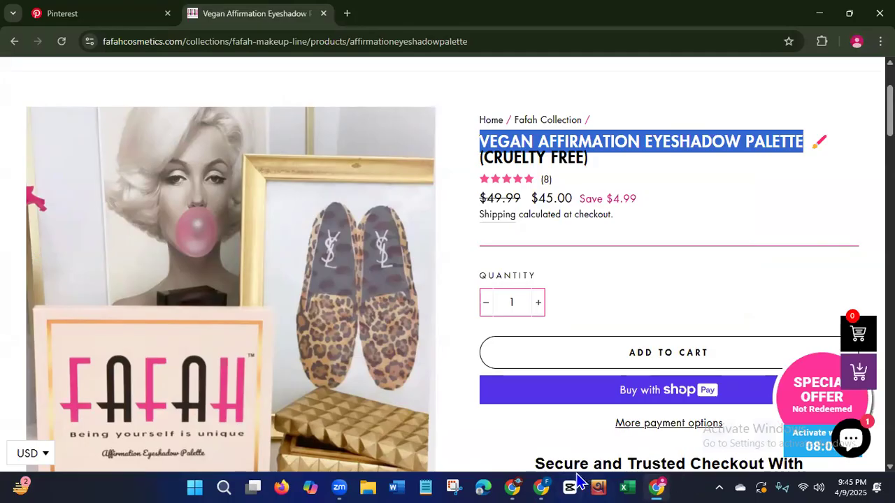
pyautogui.click(657, 484)
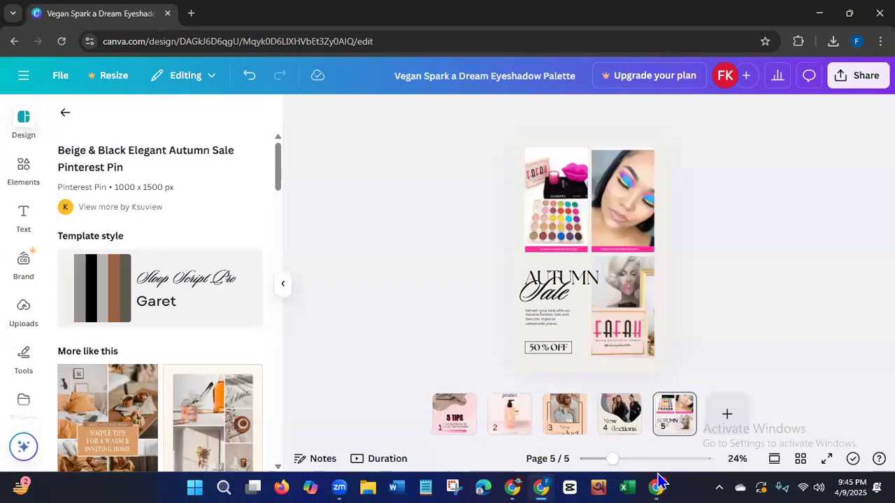
# Delete the small description paragraph and the script word "Sale" from page 5.
pyautogui.click(560, 323)
pyautogui.press('Delete')
pyautogui.click(558, 302)
pyautogui.press('Delete')
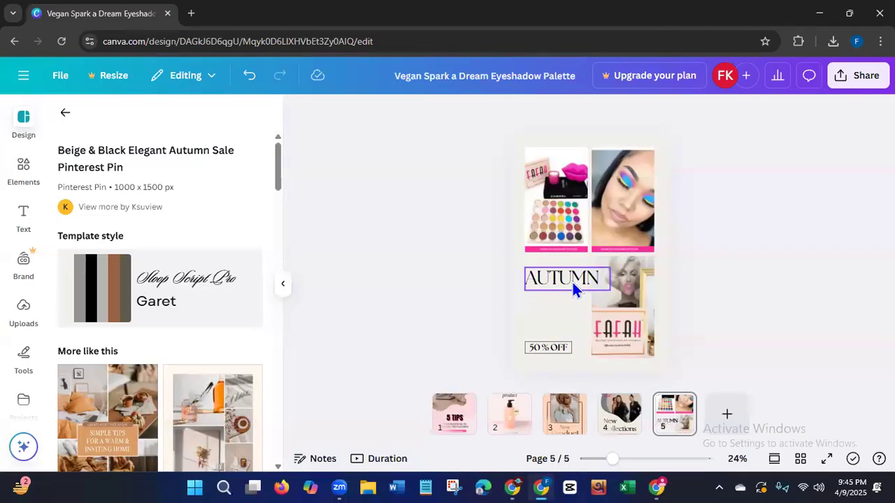
# Replace the AUTUMN heading on page 5 with the copied name VEGAN AFFIRMATION EYESHADOW PALETTE.
pyautogui.click(572, 283)
pyautogui.doubleClick(595, 280)
pyautogui.press('BackSpace')
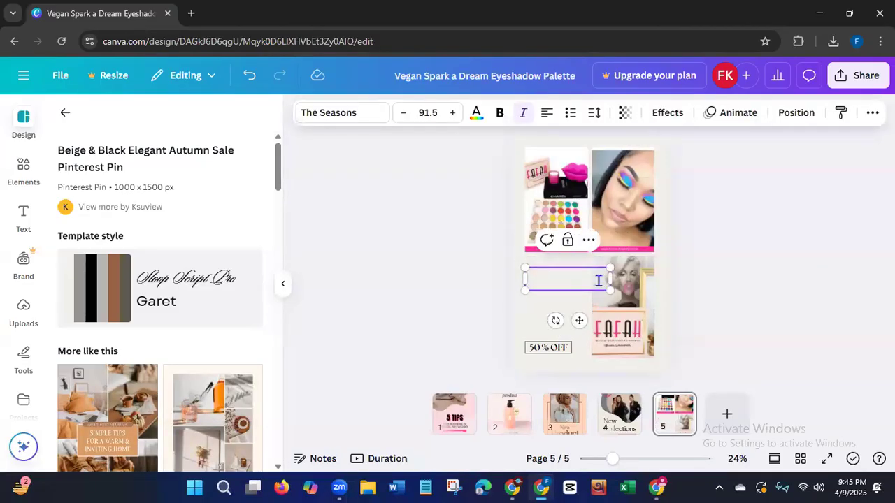
pyautogui.hotkey('ctrl', 'v')
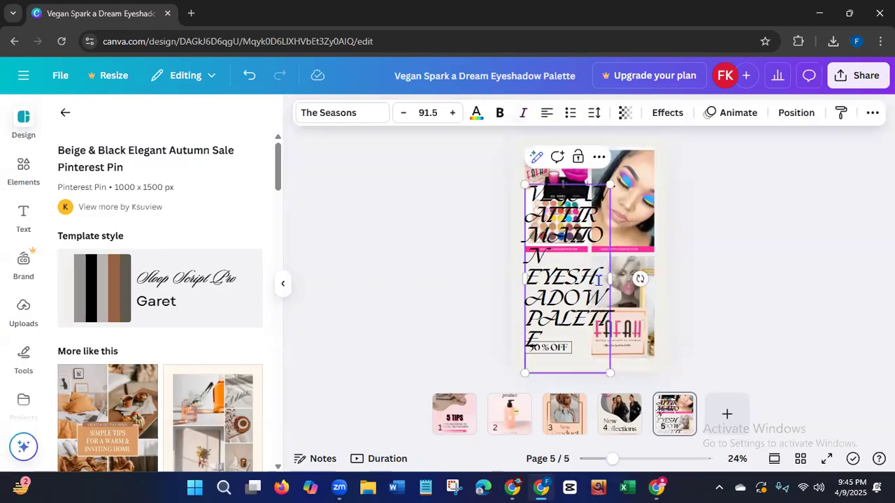
# Shrink the product name heading to four lines and place it between the palette photo and the 50% OFF box.
pyautogui.click(557, 376)
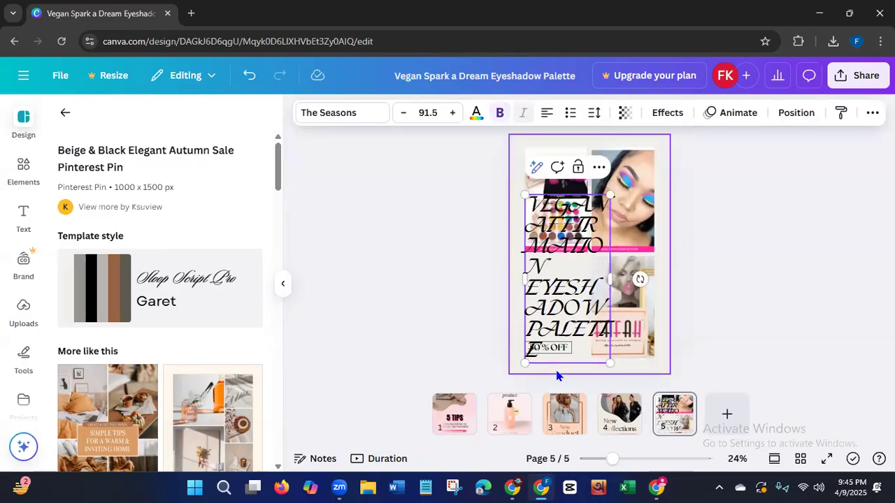
pyautogui.moveTo(610, 279); pyautogui.dragTo(624, 294)
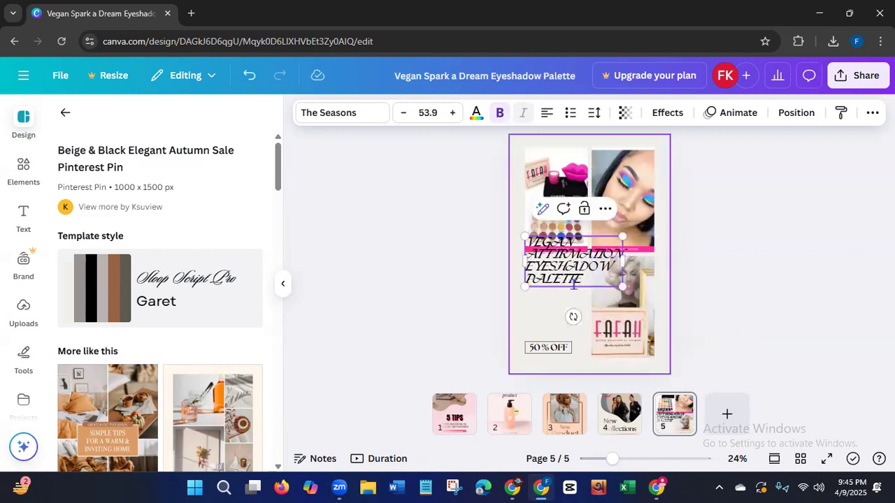
pyautogui.click(452, 287)
pyautogui.moveTo(543, 272); pyautogui.dragTo(540, 296)
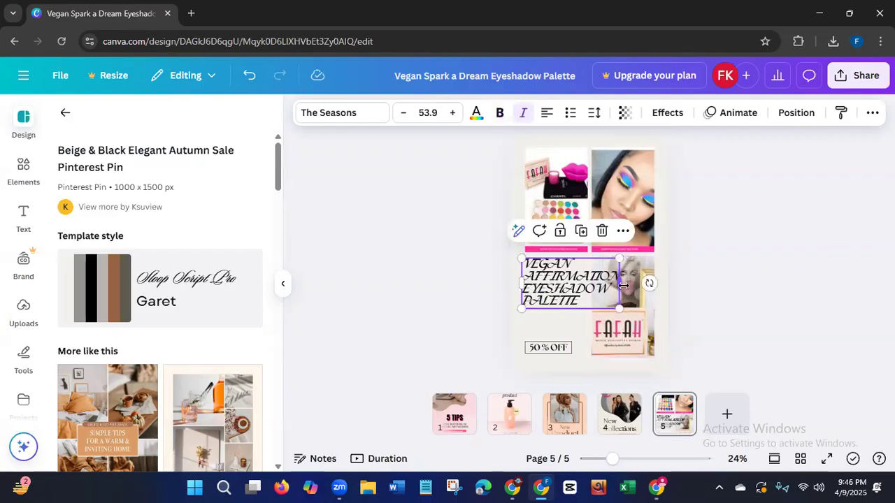
pyautogui.moveTo(619, 309)
pyautogui.mouseDown()
pyautogui.moveTo(599, 301)
pyautogui.moveTo(632, 295)
pyautogui.mouseUp()
pyautogui.click(449, 327)
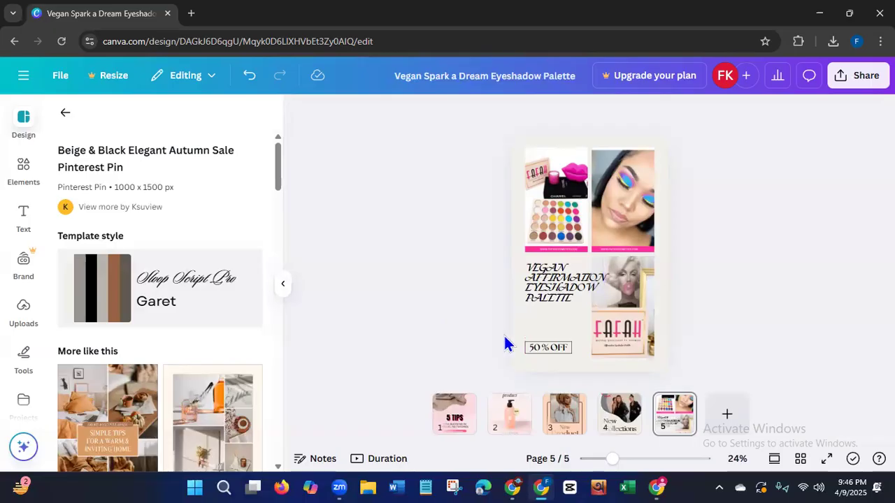
# Replace the 50% OFF text on page 5 with ADD TO CART.
pyautogui.doubleClick(562, 349)
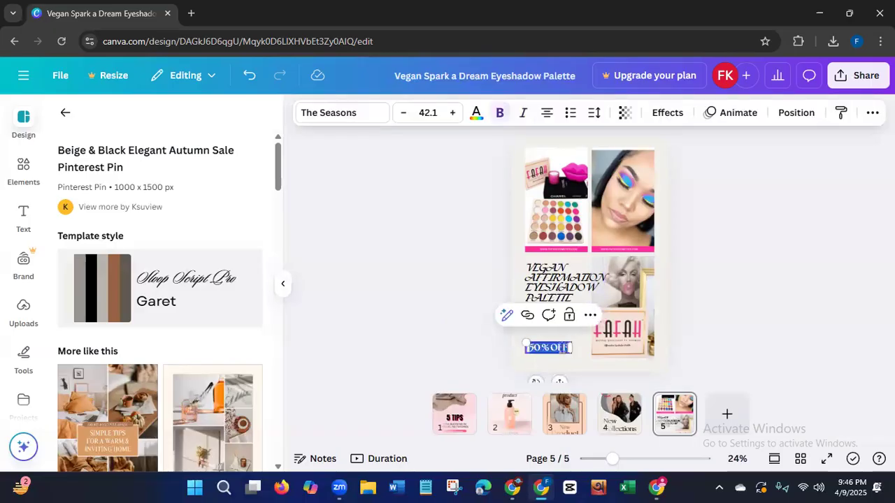
pyautogui.write('ADD TO CART')
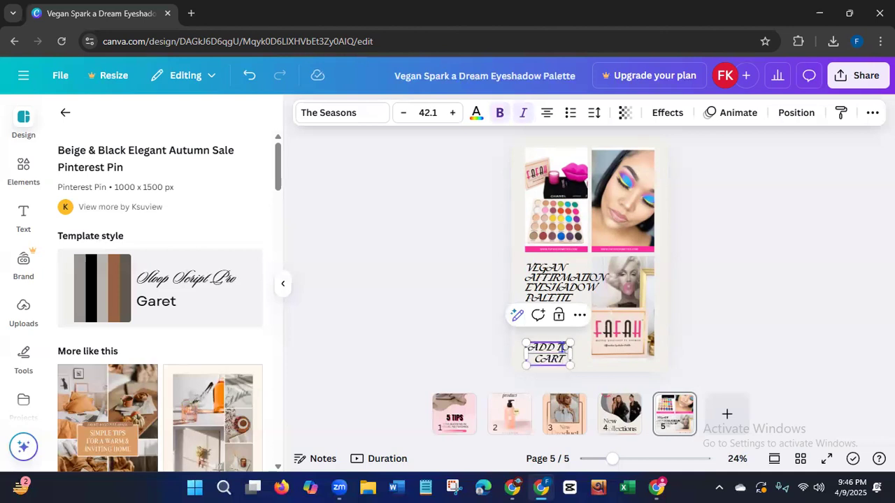
# Shrink the ADD TO CART text to font size 23.5 and fit it on one line inside its outlined box.
pyautogui.moveTo(572, 353); pyautogui.dragTo(603, 353)
pyautogui.moveTo(574, 380); pyautogui.dragTo(572, 379)
pyautogui.moveTo(524, 342); pyautogui.dragTo(540, 343)
pyautogui.moveTo(579, 379)
pyautogui.mouseDown()
pyautogui.moveTo(567, 375)
pyautogui.moveTo(569, 364)
pyautogui.mouseUp()
pyautogui.moveTo(526, 333); pyautogui.dragTo(539, 335)
pyautogui.moveTo(573, 370)
pyautogui.mouseDown()
pyautogui.moveTo(562, 368)
pyautogui.moveTo(558, 379)
pyautogui.mouseUp()
pyautogui.click(404, 115)
pyautogui.click(404, 119)
pyautogui.click(428, 275)
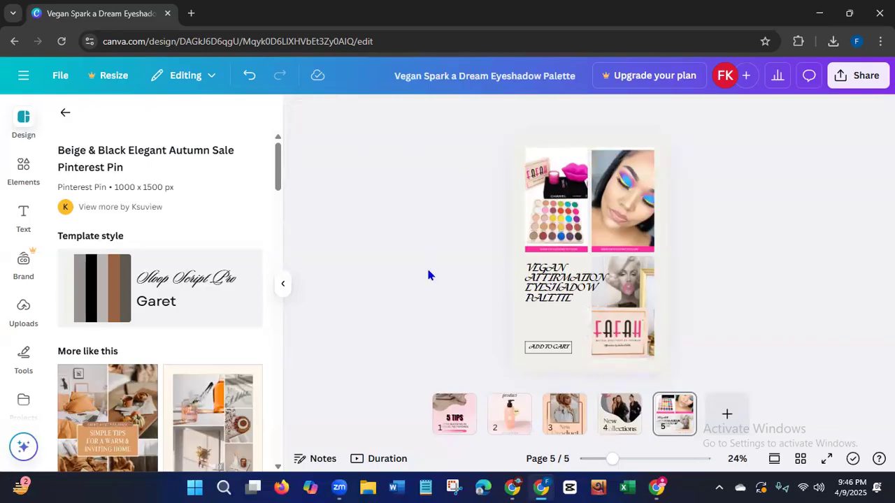
pyautogui.click(548, 347)
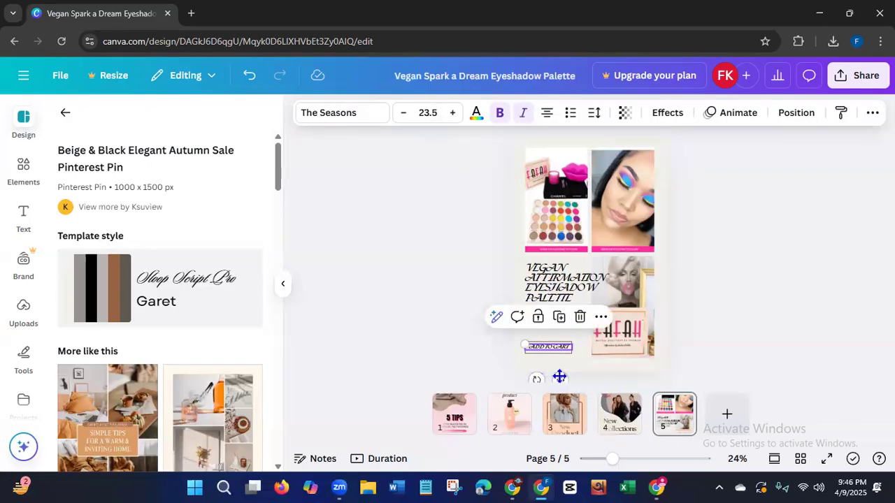
pyautogui.moveTo(559, 381); pyautogui.dragTo(558, 386)
pyautogui.click(428, 338)
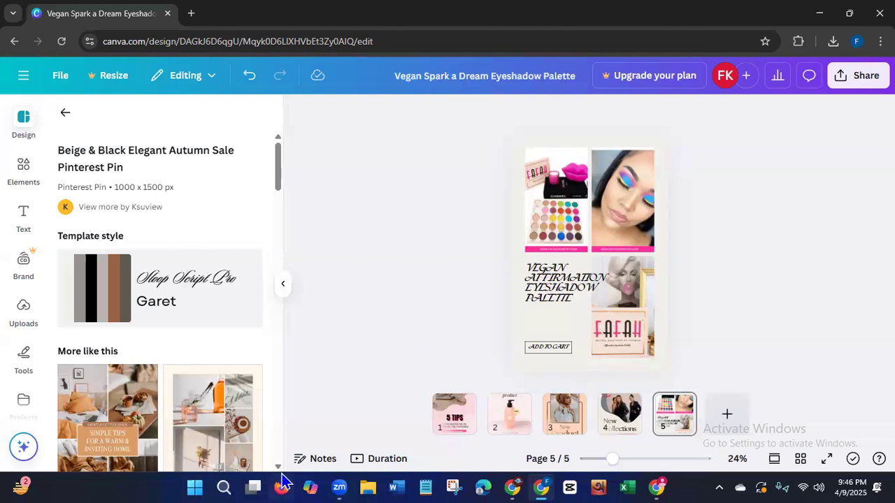
# Put the uploaded photo of the model with blue eyeshadow into the wavy photo frame on page 4.
pyautogui.click(609, 418)
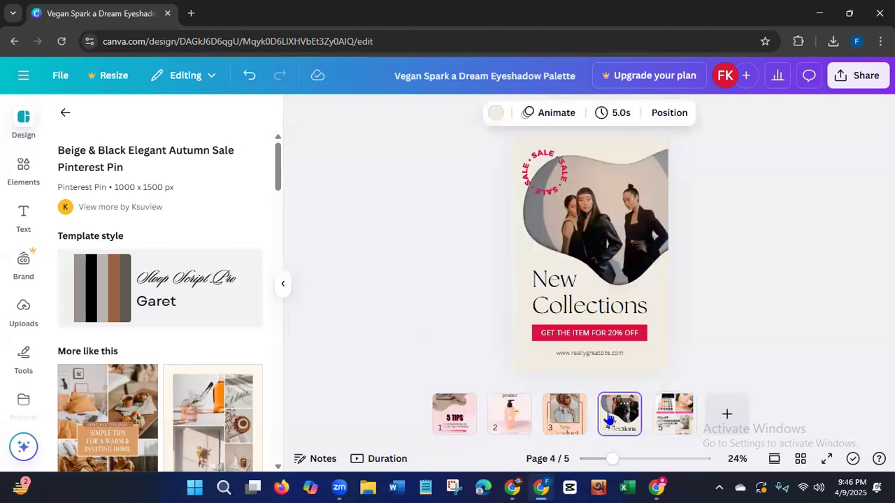
pyautogui.click(21, 313)
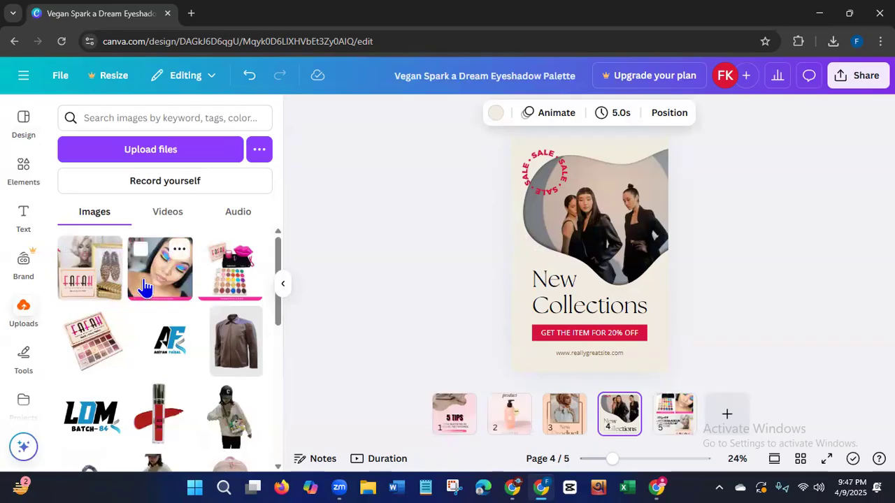
pyautogui.click(146, 287)
pyautogui.moveTo(599, 258); pyautogui.dragTo(600, 231)
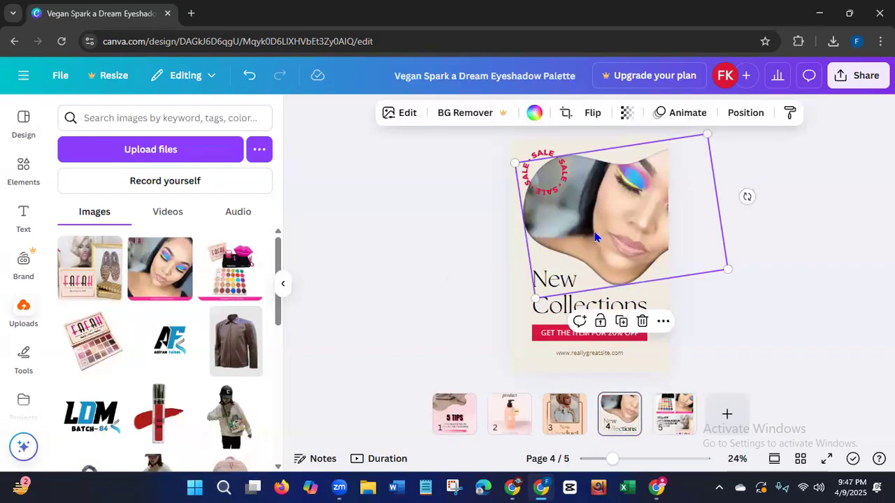
# Crop the model photo on page 4 by shifting it slightly down within its frame.
pyautogui.click(23, 447)
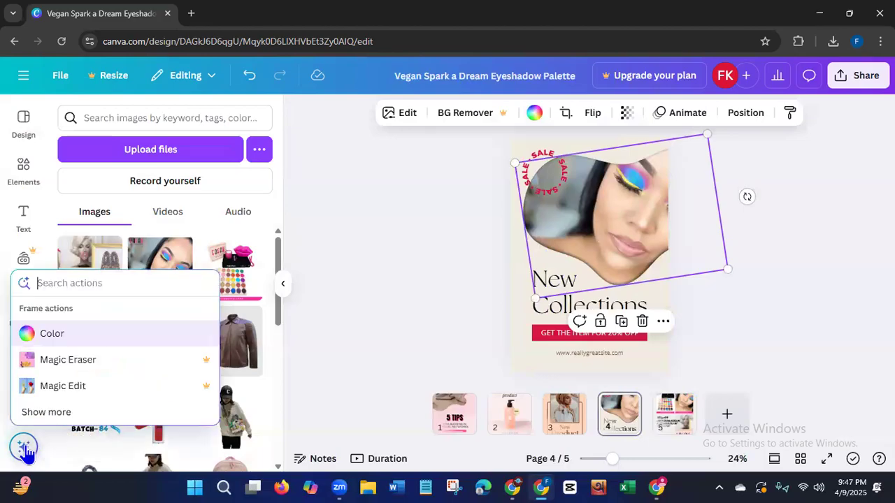
pyautogui.click(60, 413)
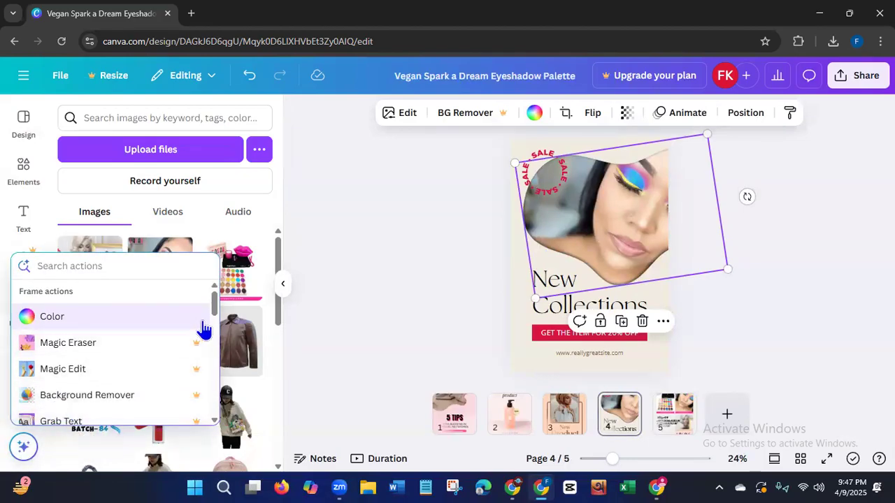
pyautogui.scroll(-3, 214, 314)
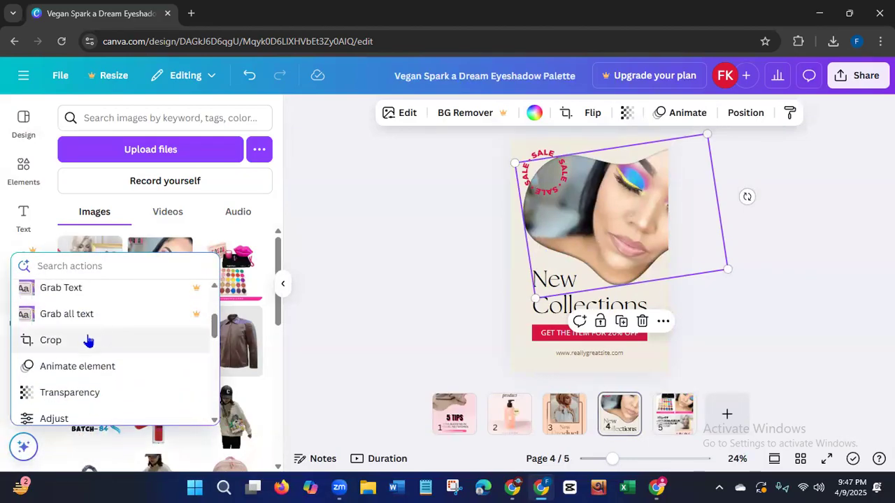
pyautogui.click(53, 344)
pyautogui.moveTo(619, 220); pyautogui.dragTo(572, 240)
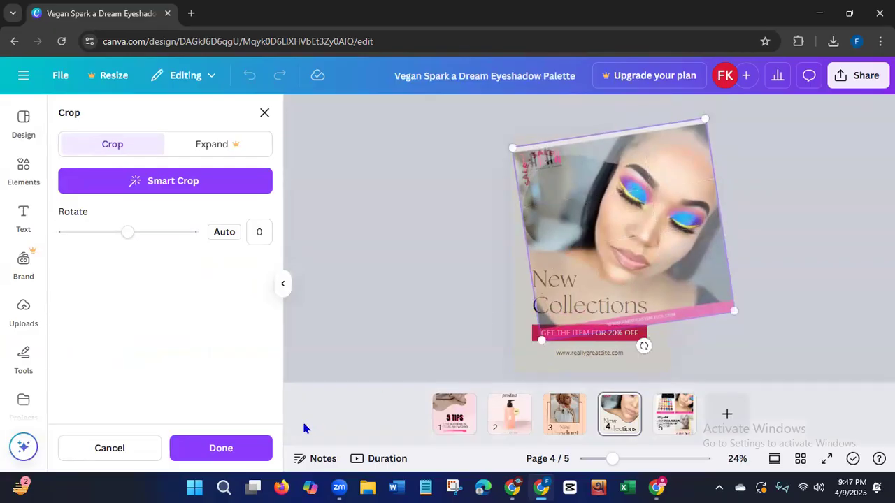
pyautogui.click(259, 451)
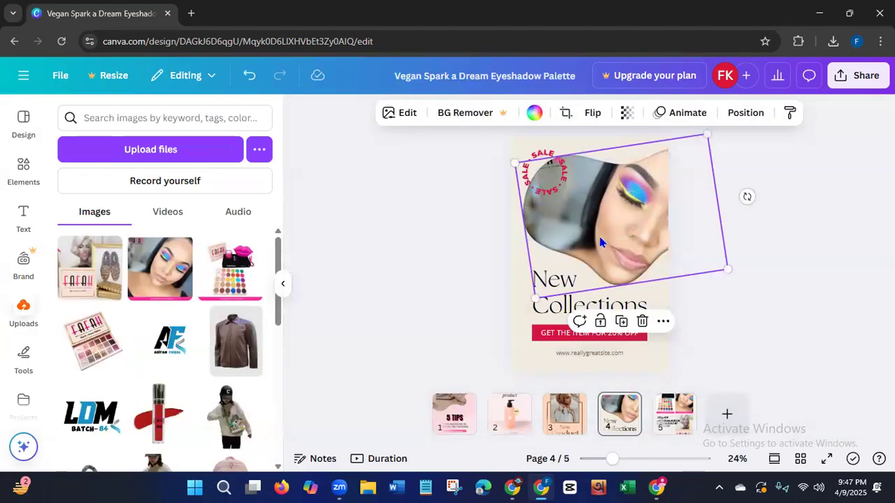
# Shrink the model photo's frame on page 4 and position it above the heading so both eyes show.
pyautogui.moveTo(726, 268); pyautogui.dragTo(684, 263)
pyautogui.moveTo(611, 232); pyautogui.dragTo(607, 236)
pyautogui.click(477, 328)
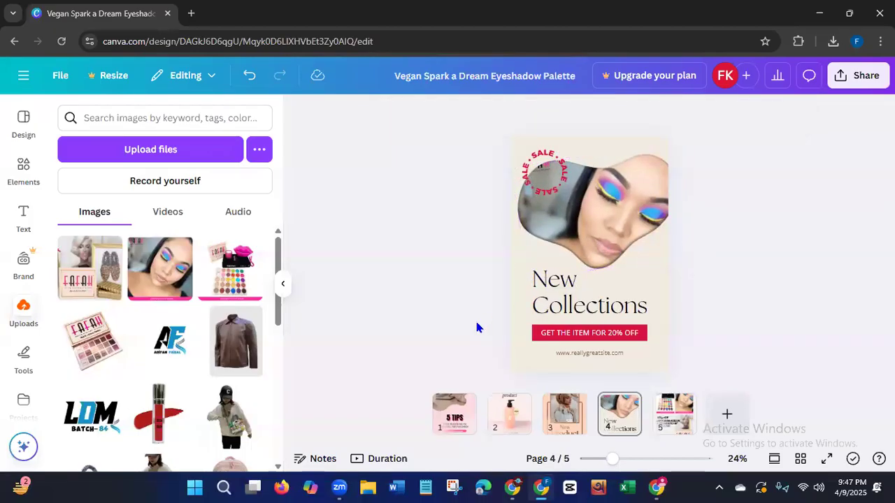
pyautogui.click(630, 231)
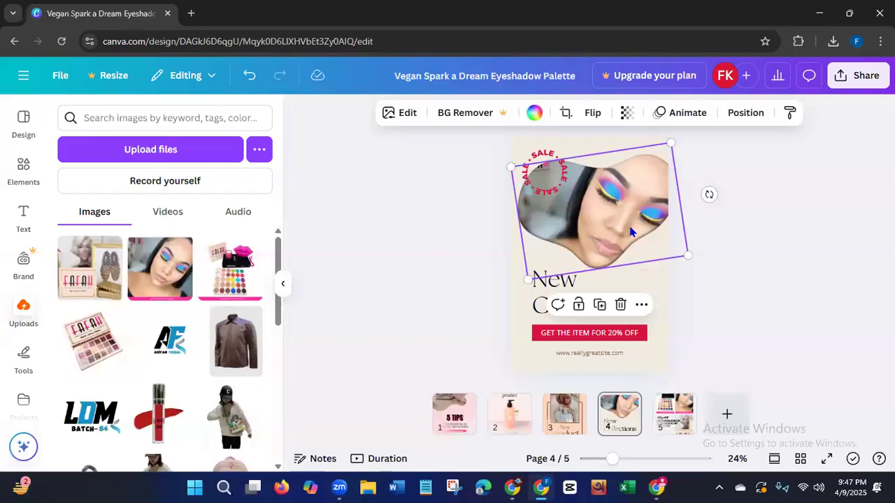
pyautogui.moveTo(508, 167)
pyautogui.mouseDown()
pyautogui.moveTo(511, 158)
pyautogui.moveTo(521, 166)
pyautogui.mouseUp()
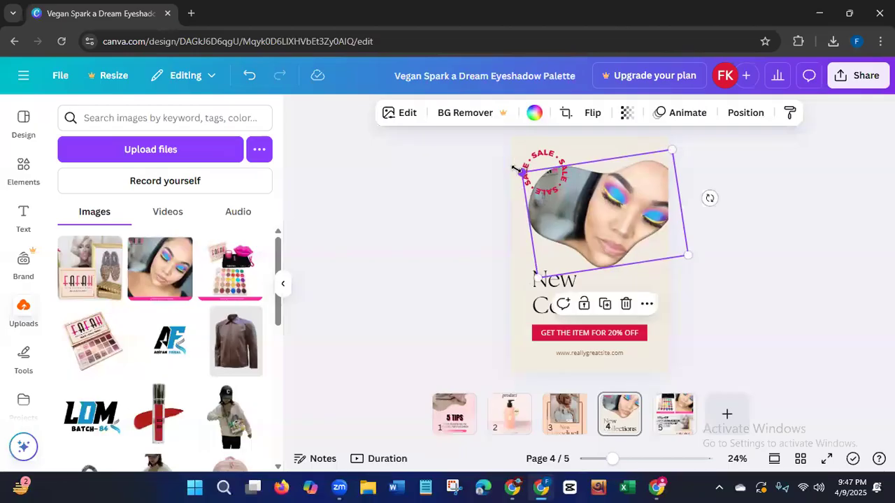
pyautogui.click(428, 259)
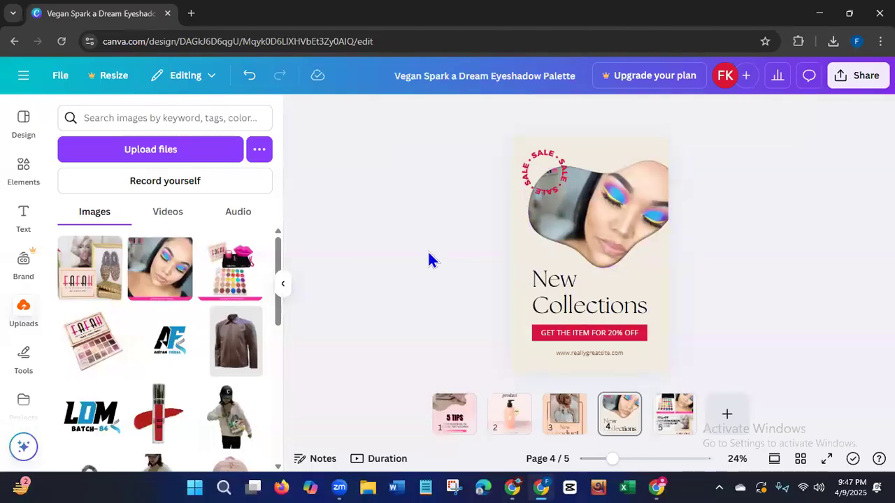
# Replace the "New Collections" heading on page 4 with "Vegan Affirmation Eyeshadow Palette".
pyautogui.click(567, 302)
pyautogui.doubleClick(567, 302)
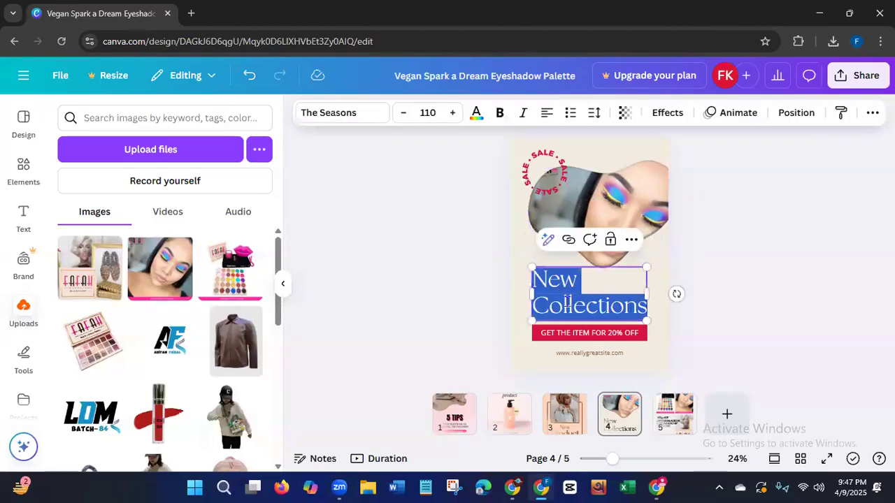
pyautogui.press('BackSpace')
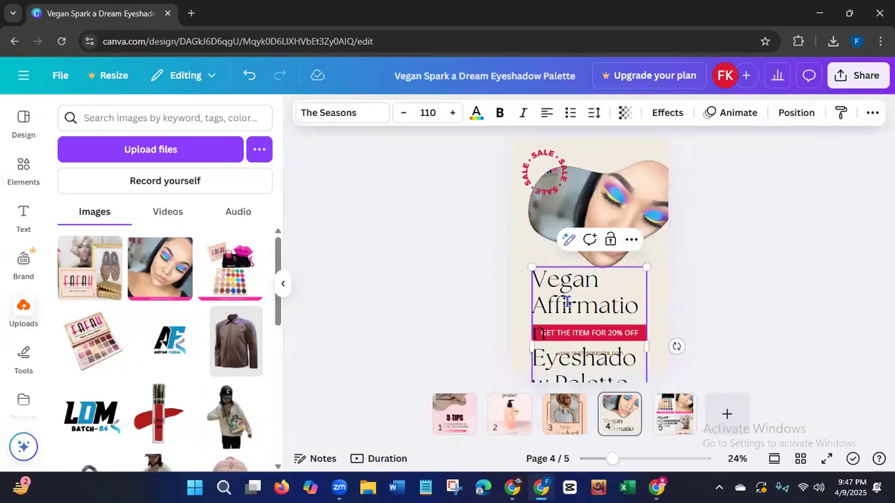
pyautogui.write('Vegan Affirmation Eyeshadow Palette')
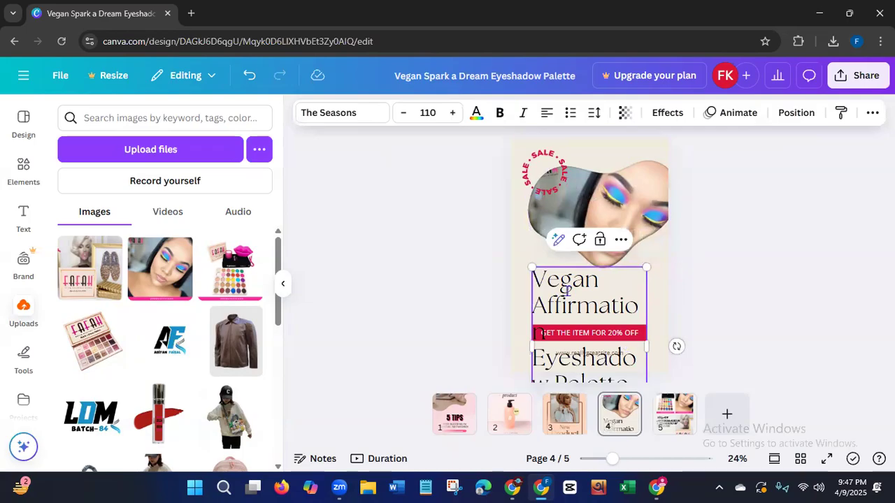
# Shrink the page 4 heading to font size 73.3, remove its trailing blank line and widen its box to fit two lines.
pyautogui.moveTo(531, 267)
pyautogui.mouseDown()
pyautogui.moveTo(563, 303)
pyautogui.moveTo(540, 273)
pyautogui.mouseUp()
pyautogui.click(460, 280)
pyautogui.moveTo(618, 324); pyautogui.dragTo(669, 316)
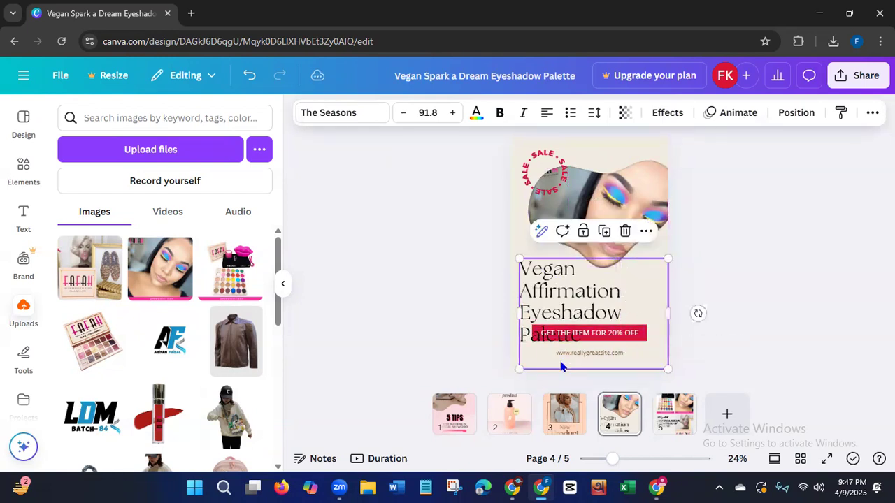
pyautogui.click(539, 360)
pyautogui.press('BackSpace')
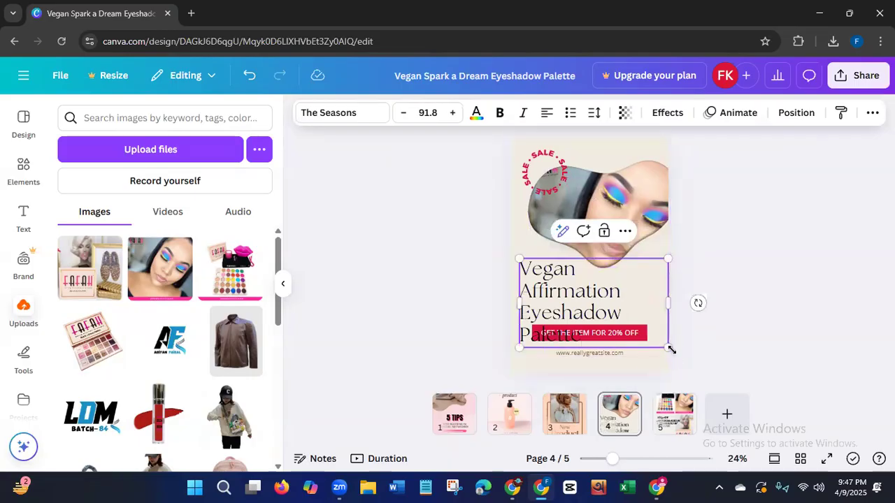
pyautogui.moveTo(670, 347); pyautogui.dragTo(639, 329)
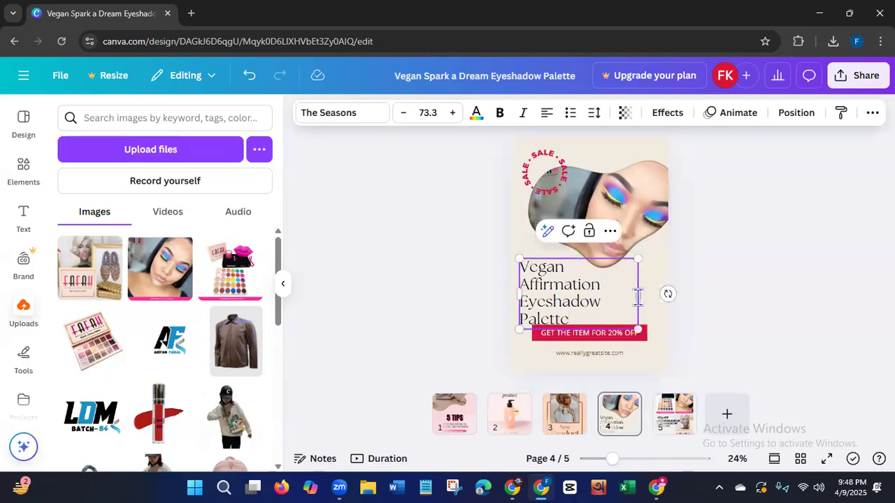
pyautogui.moveTo(640, 297)
pyautogui.mouseDown()
pyautogui.moveTo(665, 300)
pyautogui.moveTo(650, 299)
pyautogui.mouseUp()
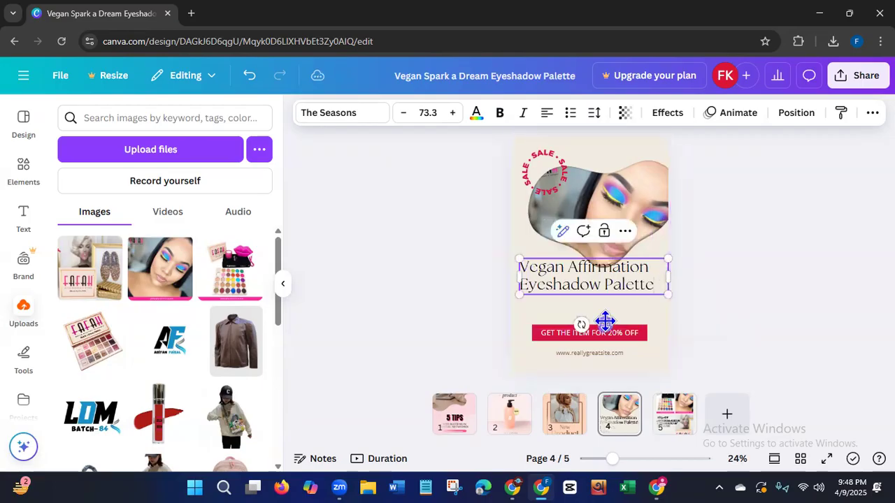
# Move the "Vegan Affirmation Eyeshadow Palette" heading on page 4 down between the photo and red button, and center-align its text.
pyautogui.moveTo(601, 324); pyautogui.dragTo(605, 341)
pyautogui.click(546, 112)
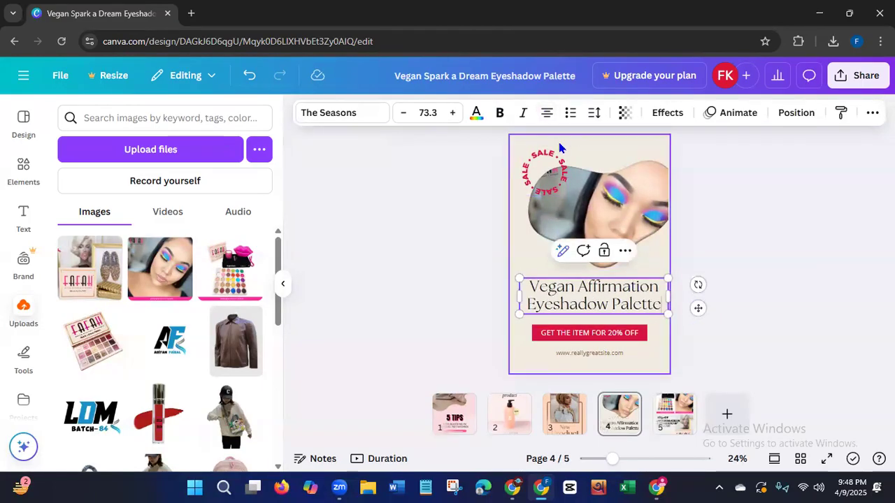
pyautogui.click(454, 306)
pyautogui.click(579, 297)
pyautogui.moveTo(578, 297); pyautogui.dragTo(575, 294)
pyautogui.click(460, 323)
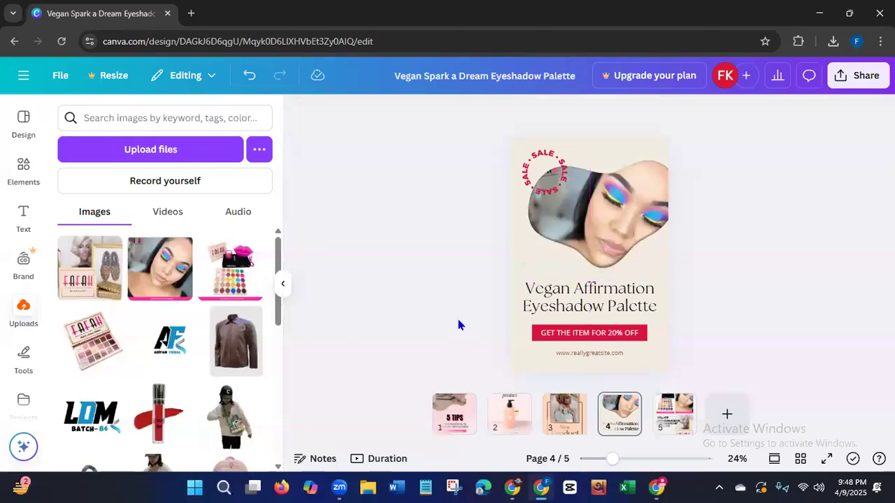
# Delete the circular SALE badge from page 4 and replace the red button's text with "add to cart".
pyautogui.click(545, 188)
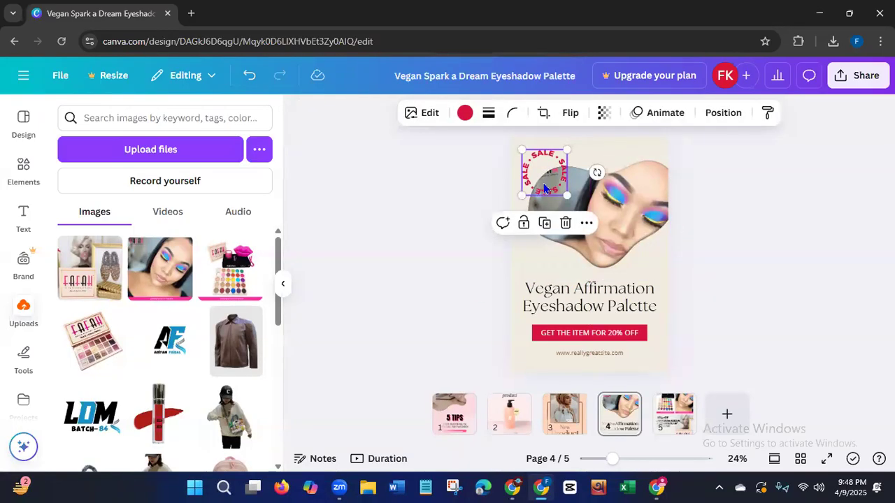
pyautogui.press('Delete')
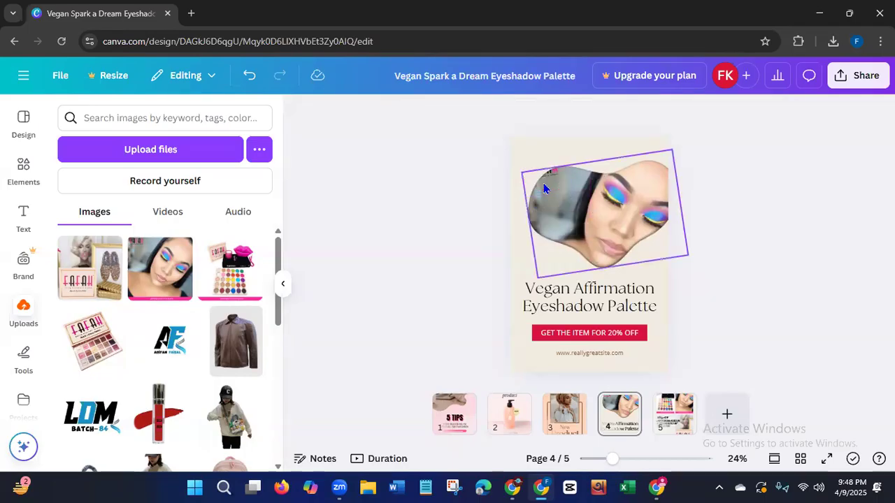
pyautogui.click(625, 333)
pyautogui.click(624, 333)
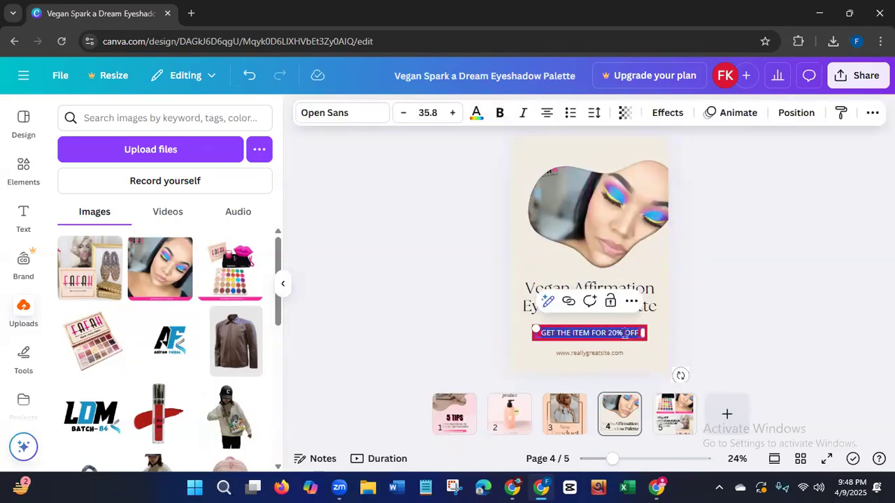
pyautogui.write('add to')
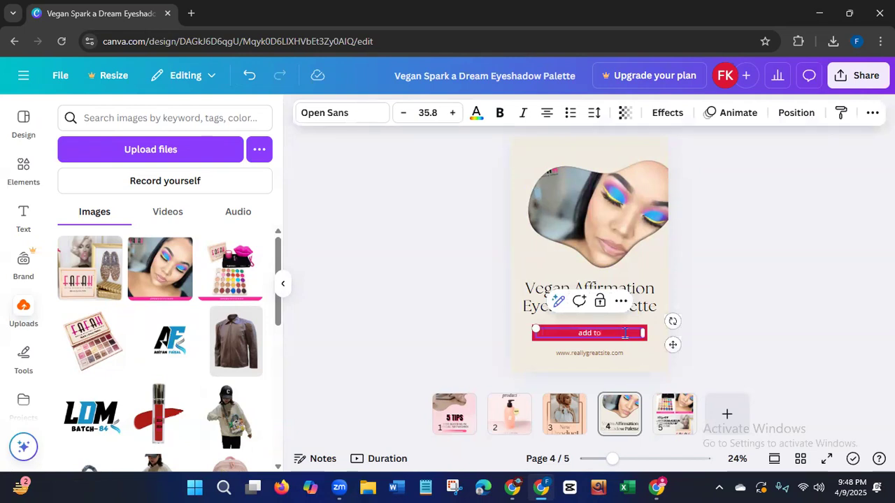
pyautogui.write(' cart')
pyautogui.click(624, 352)
pyautogui.click(623, 352)
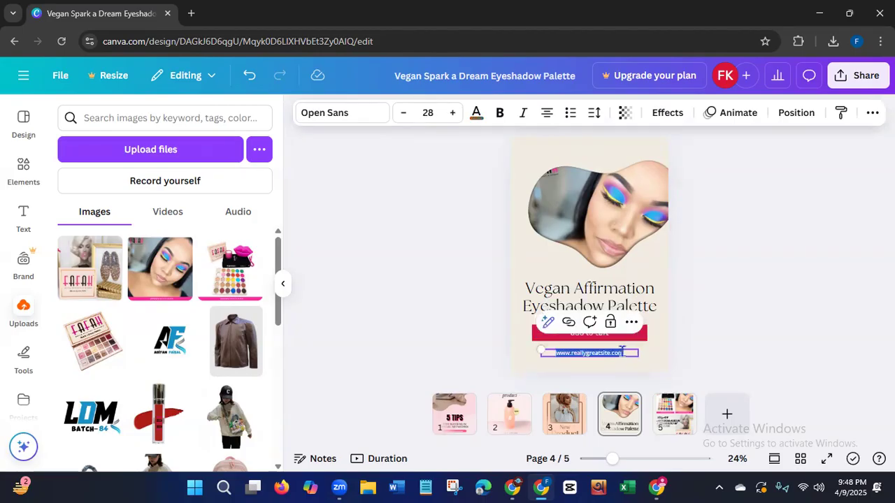
pyautogui.press('BackSpace')
pyautogui.write('www')
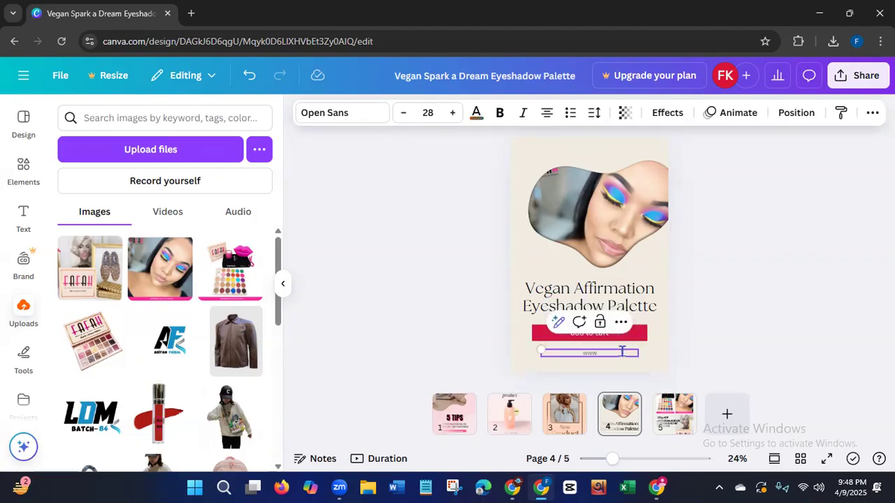
pyautogui.write('.fafahcos')
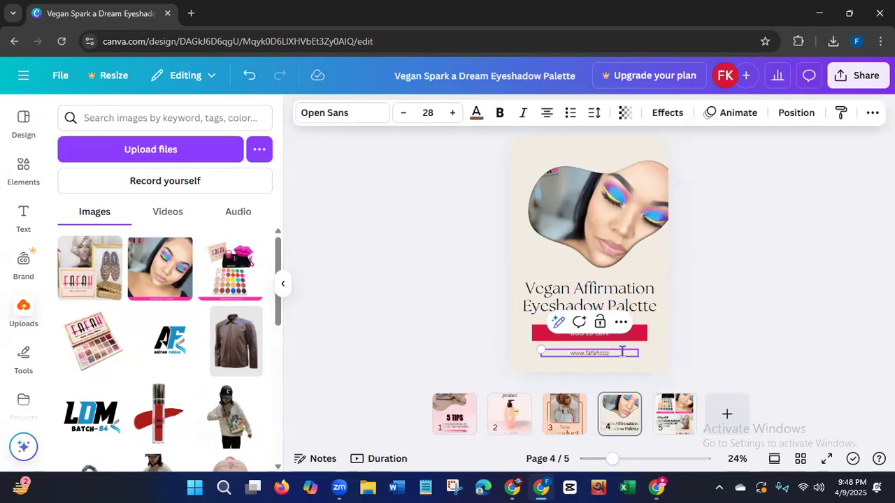
pyautogui.write('metics.com')
pyautogui.click(409, 268)
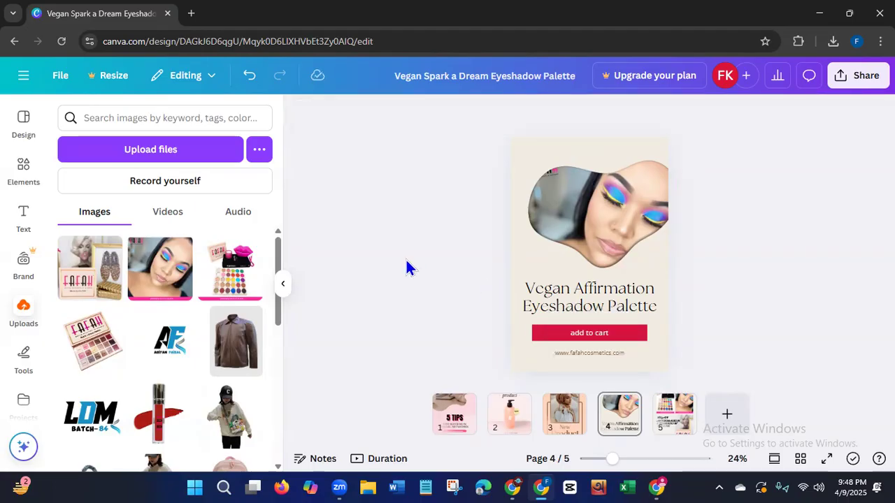
# Replace the framed model photo on page 3 with the uploaded Fafah product image showing the open palette and pink lips.
pyautogui.click(560, 421)
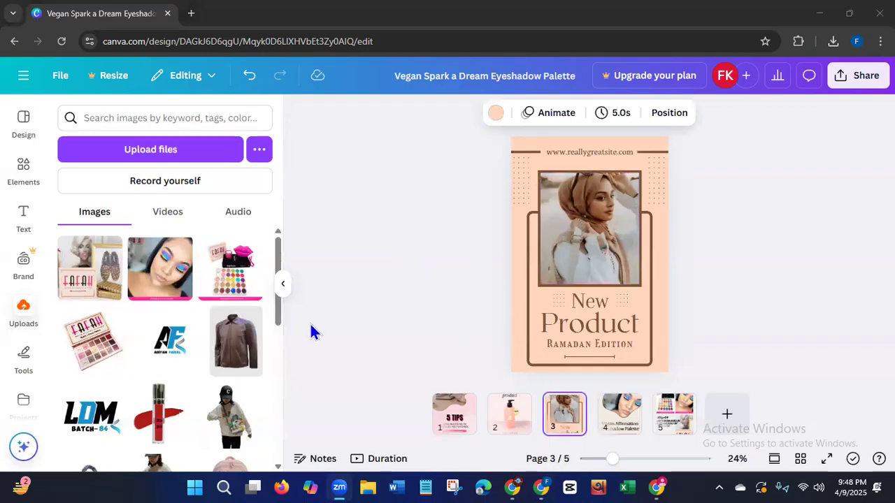
pyautogui.moveTo(234, 269); pyautogui.dragTo(581, 276)
pyautogui.click(452, 288)
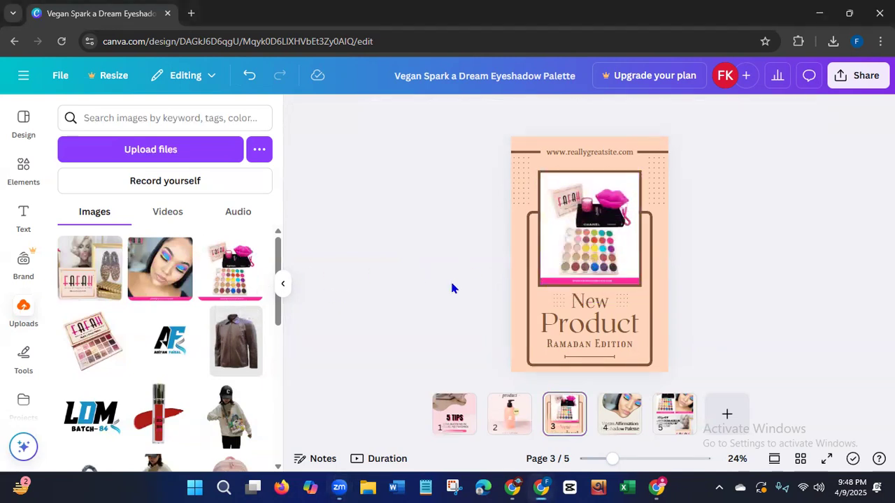
pyautogui.click(628, 154)
pyautogui.doubleClick(628, 153)
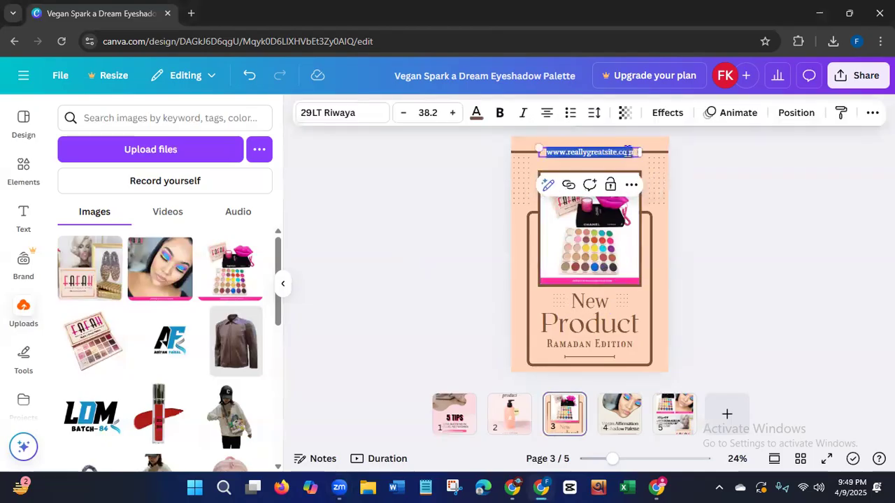
pyautogui.press('BackSpace')
pyautogui.write('www.')
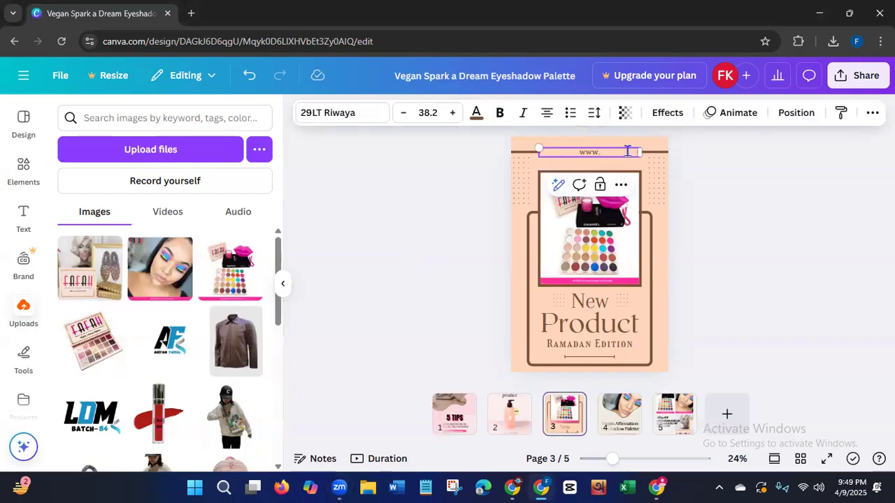
pyautogui.write('fafafcosmetics.com')
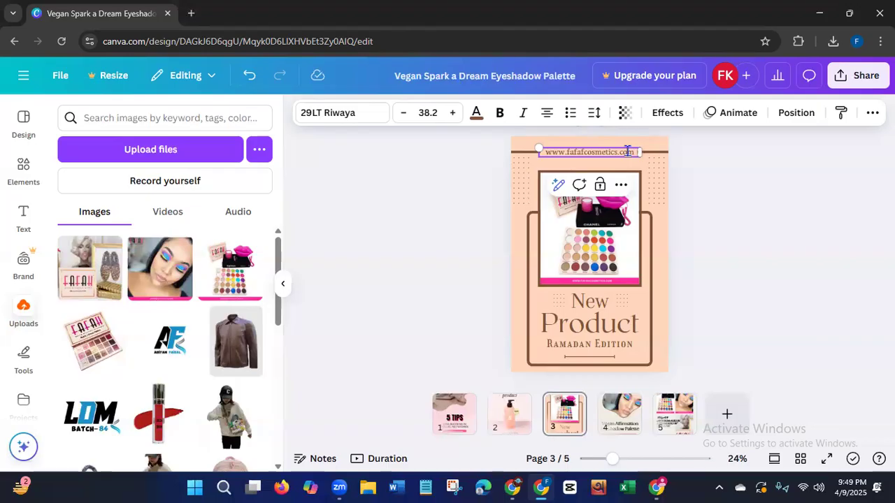
pyautogui.click(455, 281)
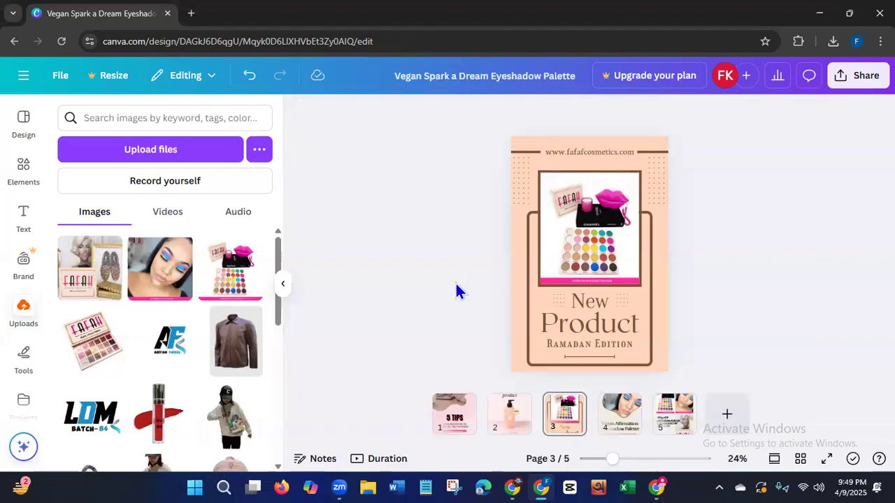
# Delete the "New" and "Product" heading texts from page 3.
pyautogui.click(601, 302)
pyautogui.press('Delete')
pyautogui.click(603, 325)
pyautogui.press('Delete')
# Replace the "Ramadan Edition" text on page 3 with "ADD TO CART".
pyautogui.click(629, 344)
pyautogui.doubleClick(628, 344)
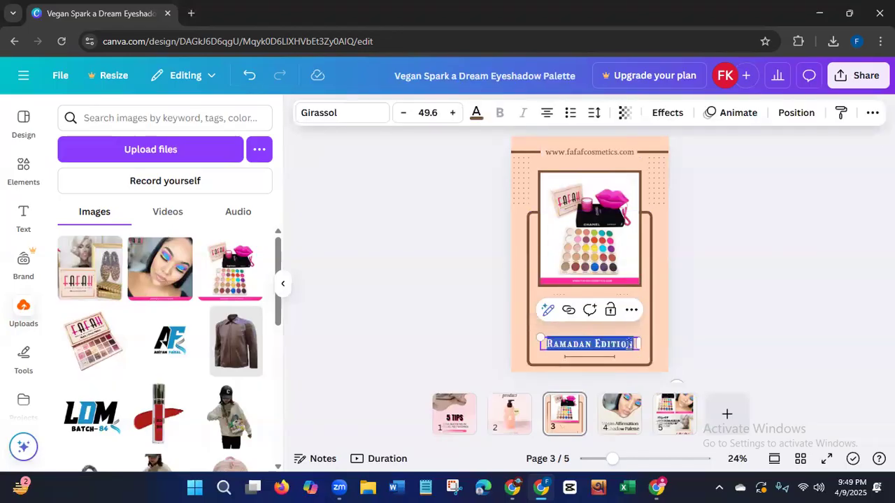
pyautogui.press('BackSpace')
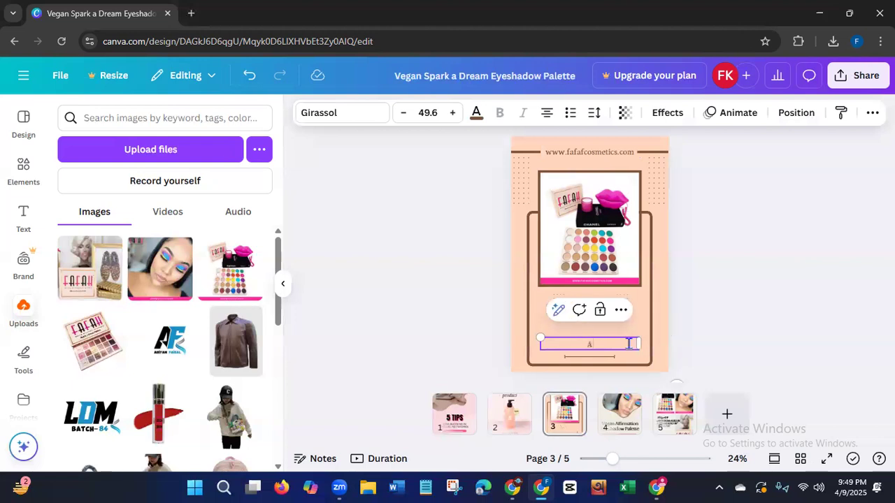
pyautogui.write('ADD TO CART')
pyautogui.click(448, 310)
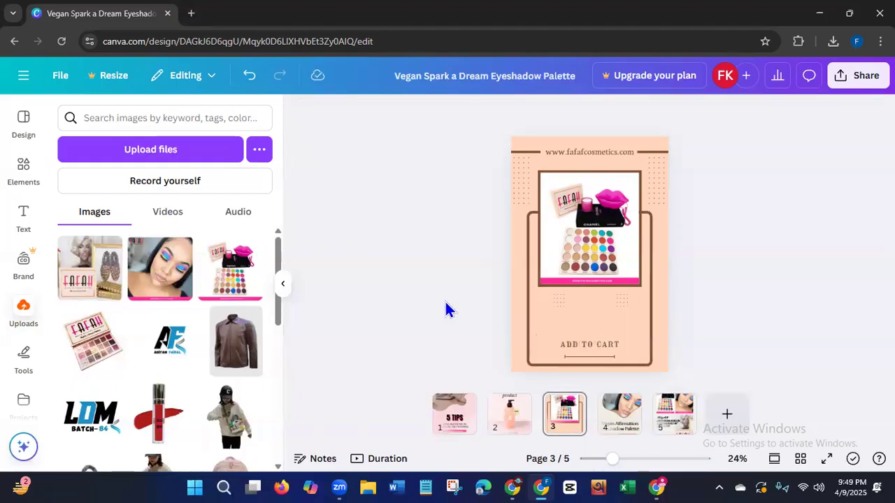
# Change page 3's background to the soft pink gradient from the document colors.
pyautogui.click(513, 313)
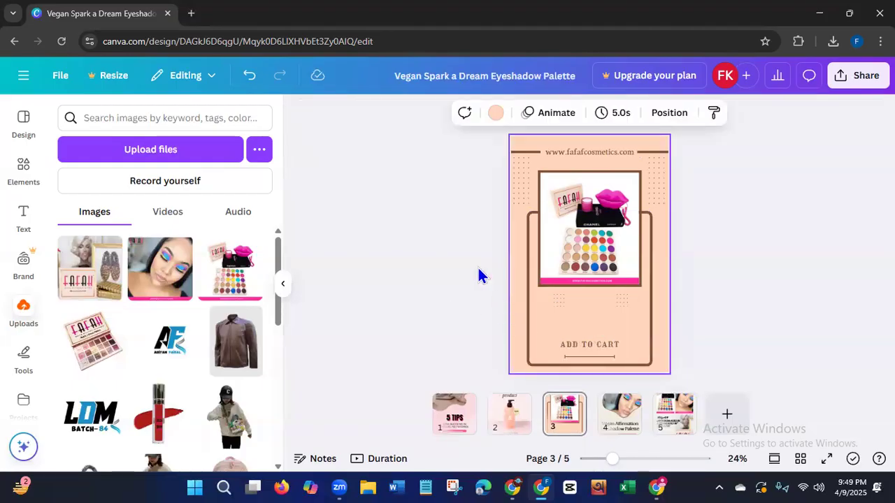
pyautogui.click(495, 116)
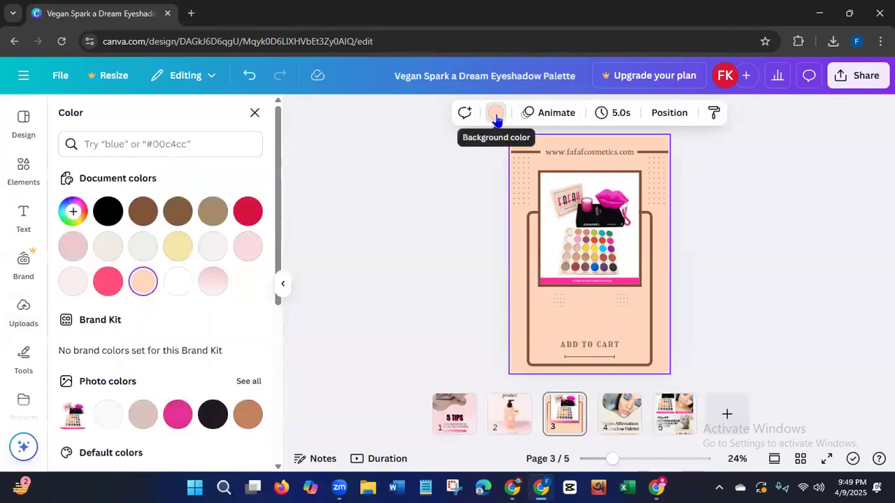
pyautogui.click(177, 416)
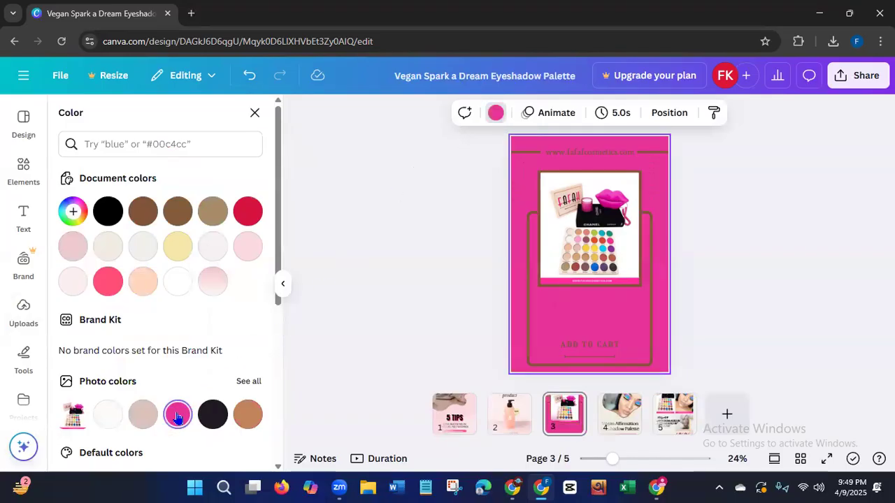
pyautogui.click(143, 415)
pyautogui.click(114, 418)
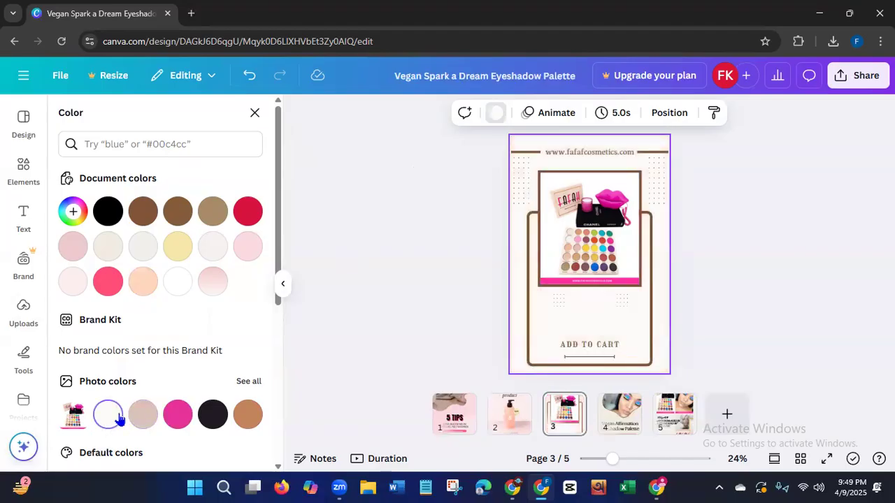
pyautogui.click(212, 281)
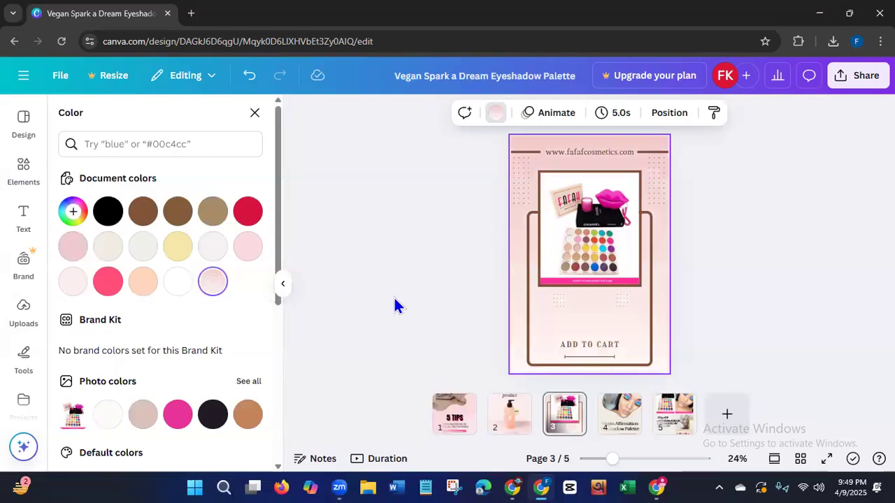
# Recolor the rounded outline and the two lines beside the web address on page 3 with the photo pink #e73299.
pyautogui.click(532, 323)
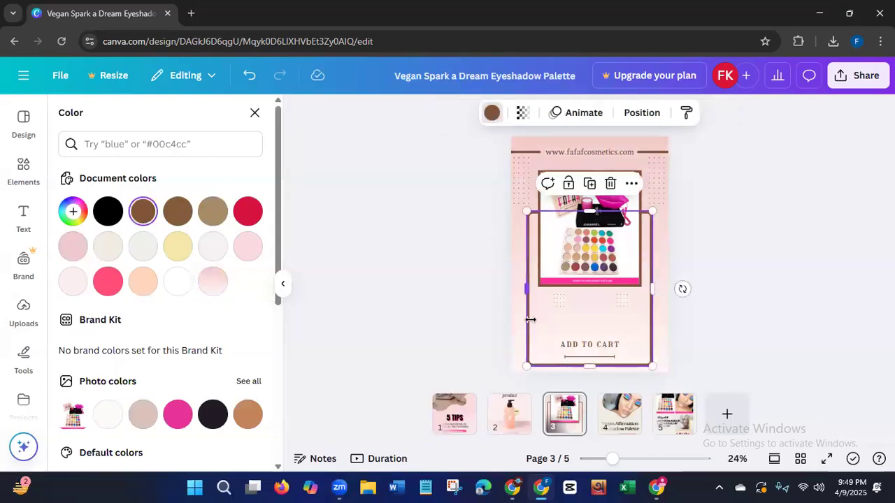
pyautogui.click(179, 423)
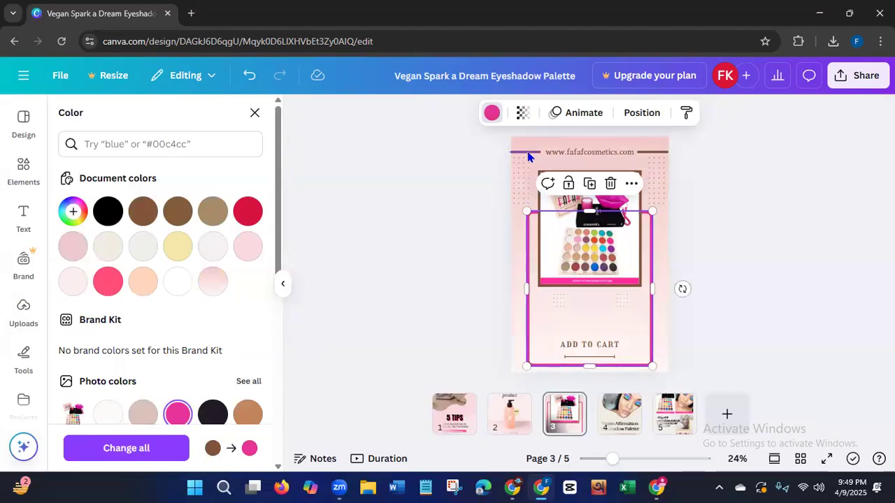
pyautogui.click(529, 154)
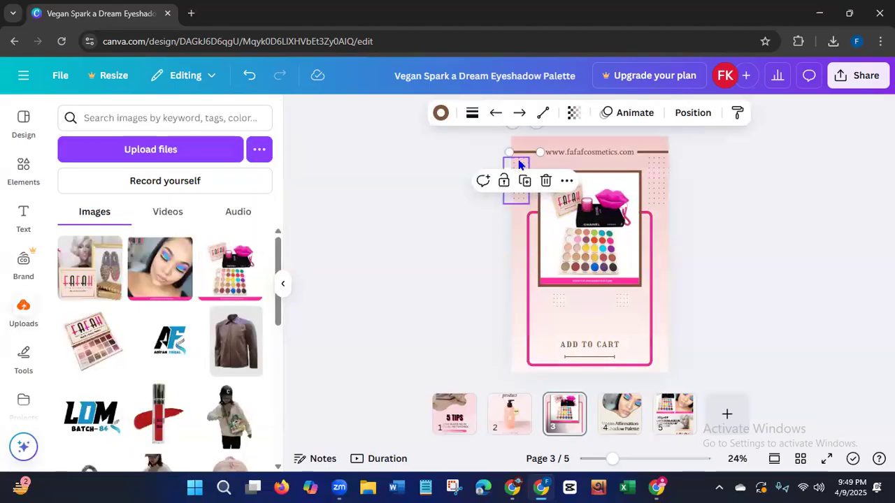
pyautogui.click(440, 113)
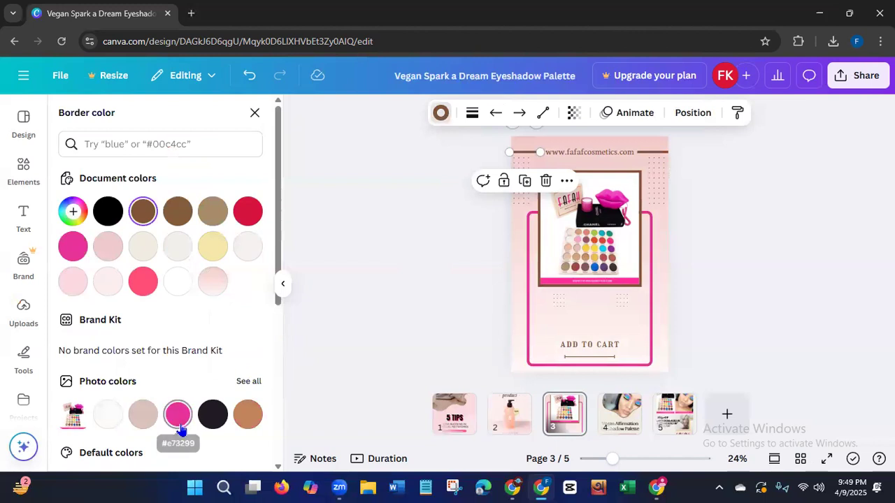
pyautogui.click(178, 422)
pyautogui.click(652, 152)
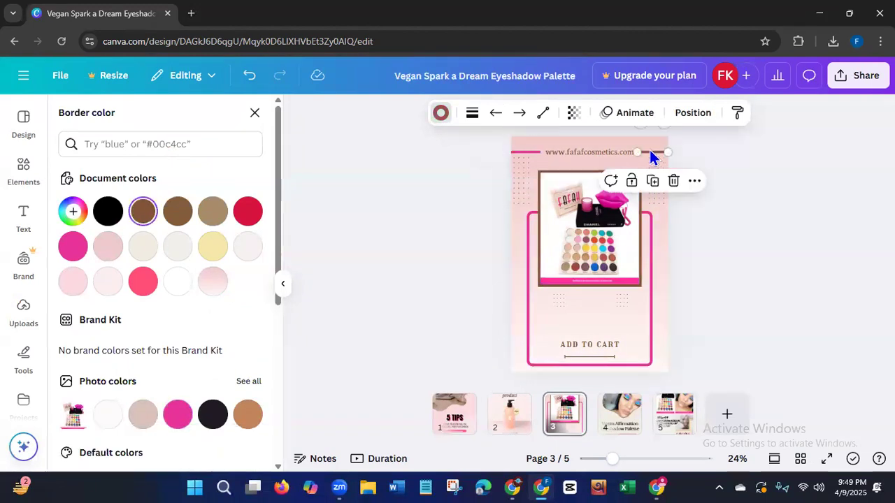
pyautogui.click(178, 414)
# Recolor the product photo's frame and the short line under "ADD TO CART" on page 3 with the same photo pink.
pyautogui.click(551, 172)
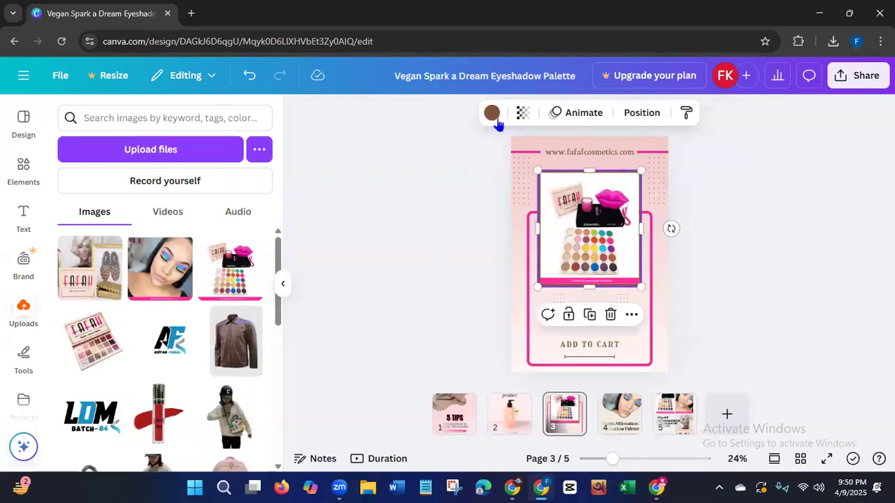
pyautogui.click(493, 114)
pyautogui.click(178, 414)
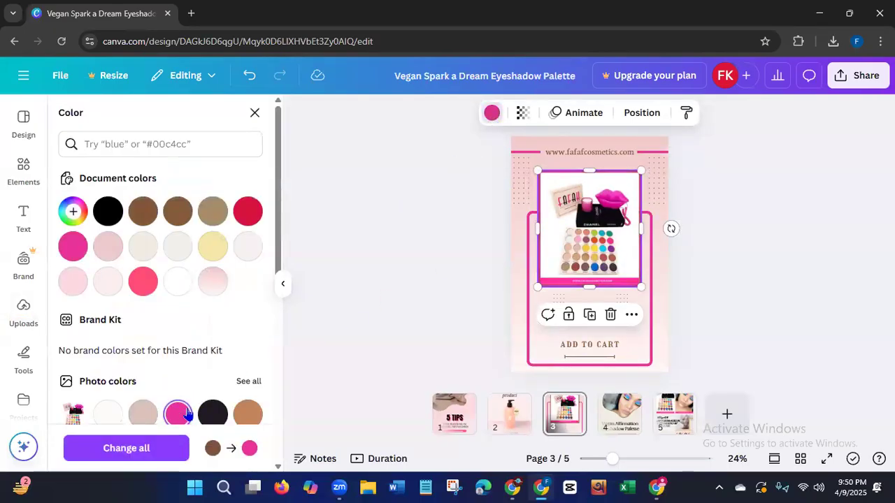
pyautogui.click(574, 355)
pyautogui.click(441, 114)
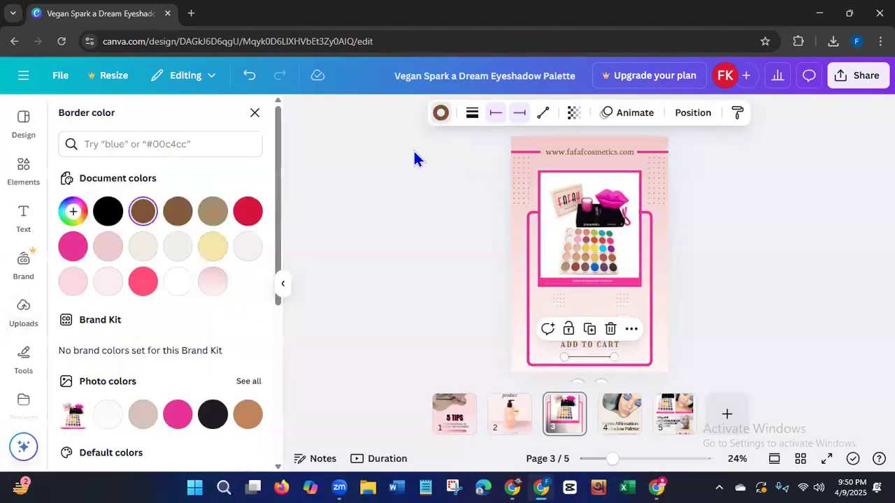
pyautogui.click(178, 414)
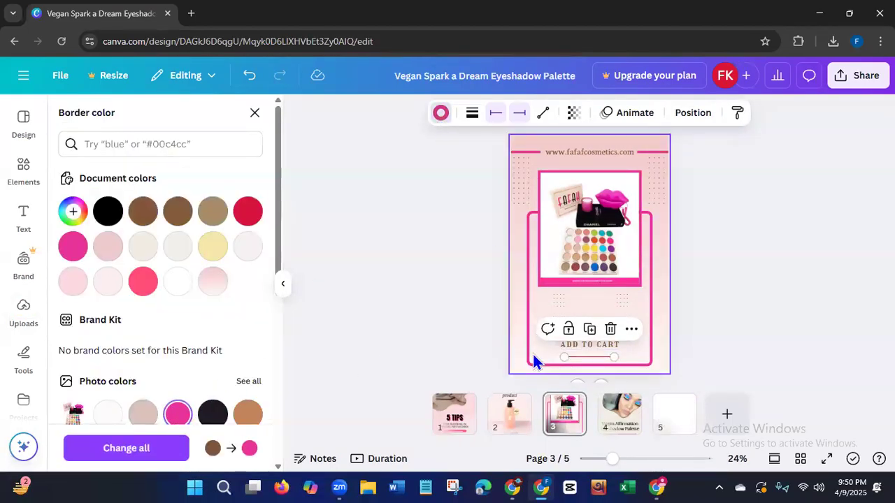
# Recolor the "ADD TO CART" text on page 3 with the dark photo color #1f1a22.
pyautogui.click(566, 345)
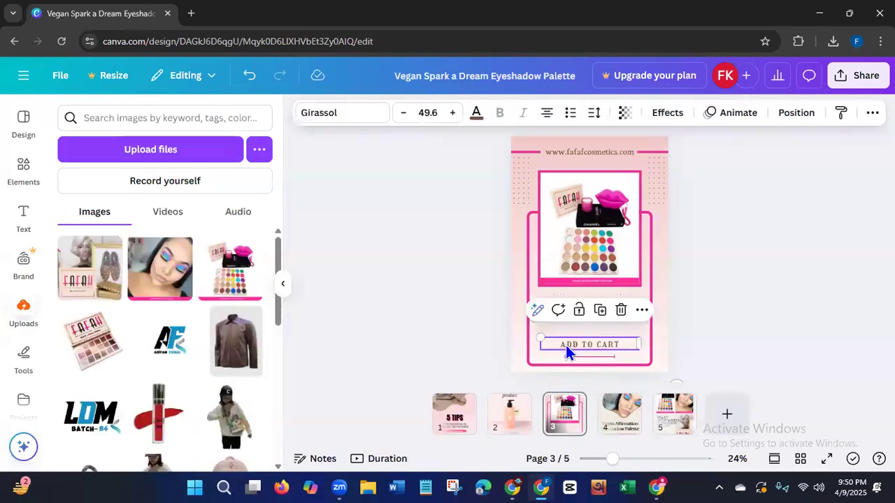
pyautogui.click(476, 114)
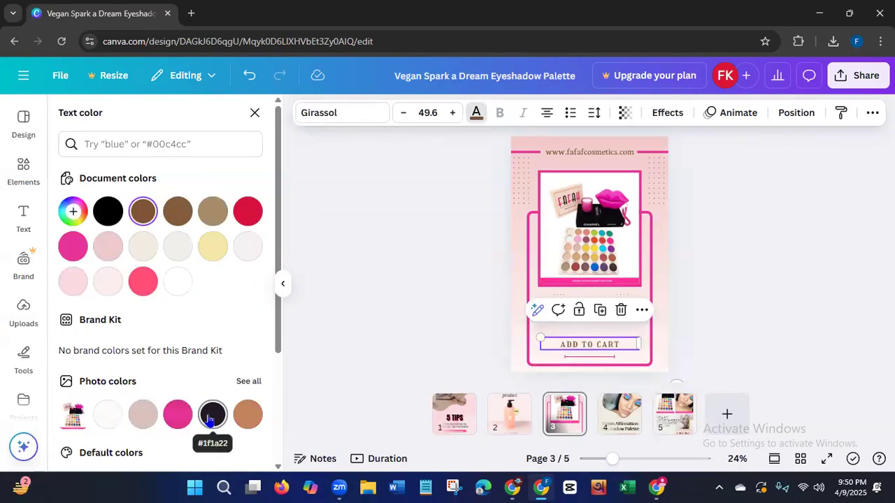
pyautogui.click(210, 416)
# Recolor the two dot patterns on either side of page 3's product photo with the photo pink.
pyautogui.click(520, 189)
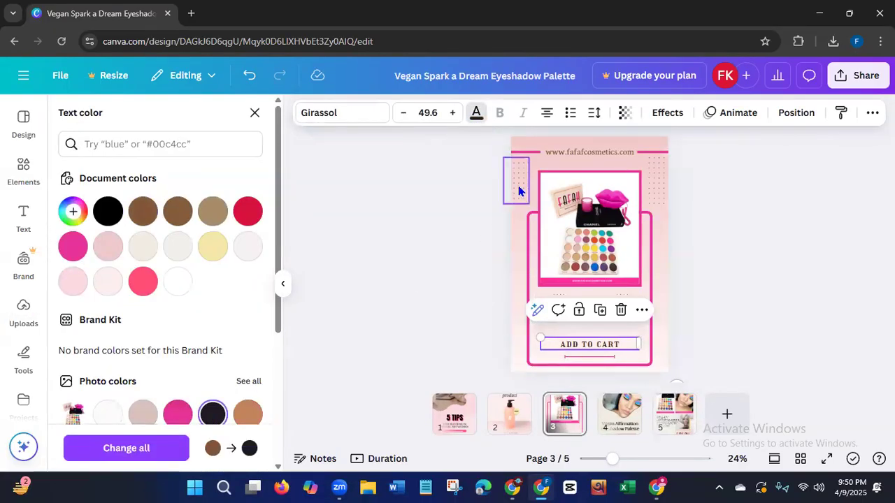
pyautogui.click(464, 113)
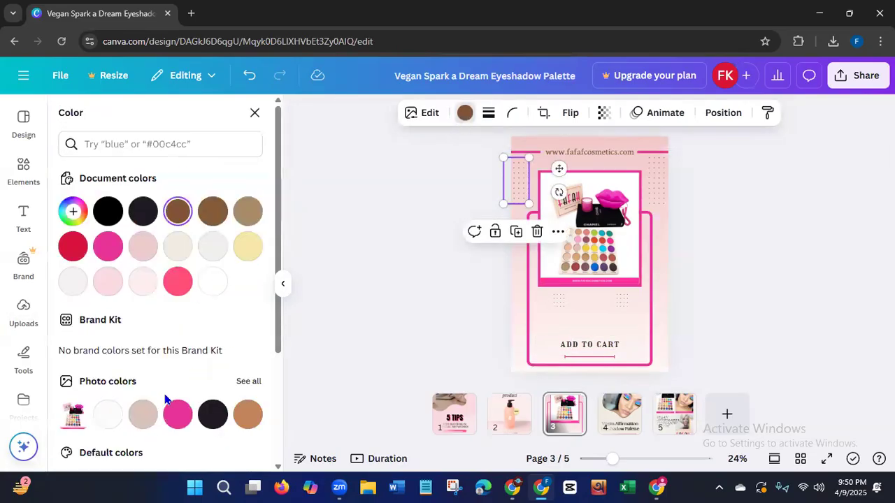
pyautogui.click(186, 414)
pyautogui.click(660, 190)
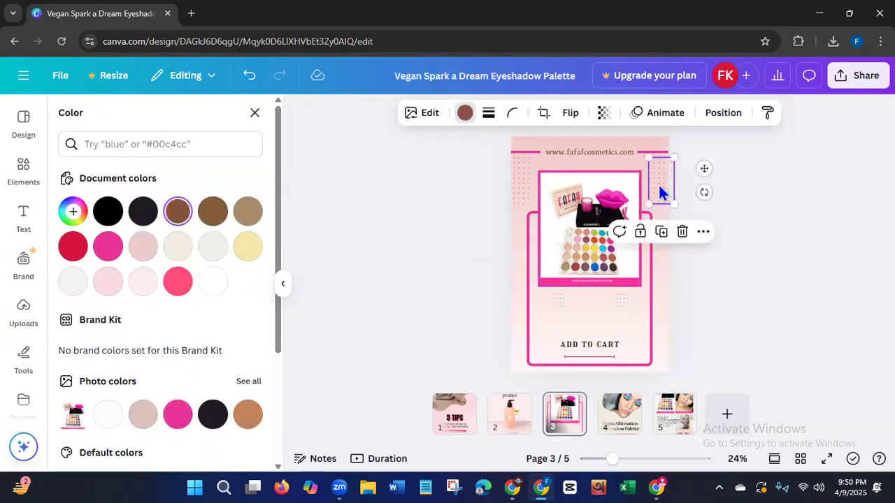
pyautogui.click(465, 114)
pyautogui.click(465, 114)
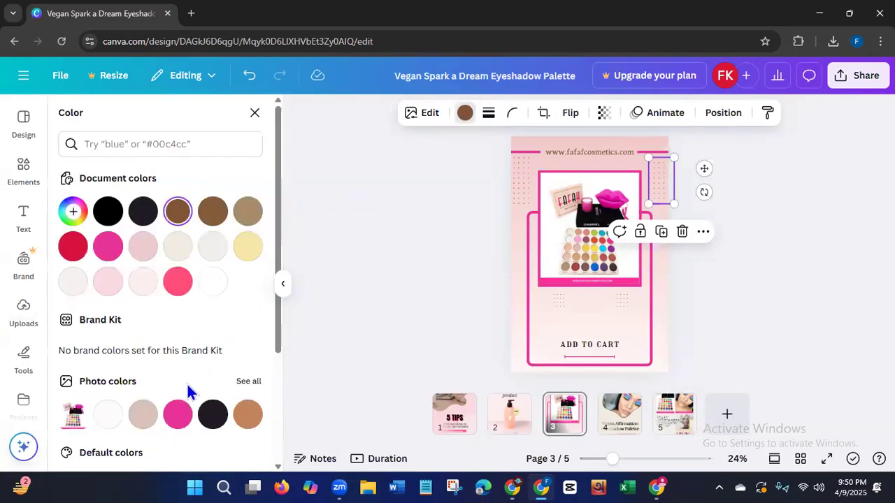
pyautogui.click(178, 413)
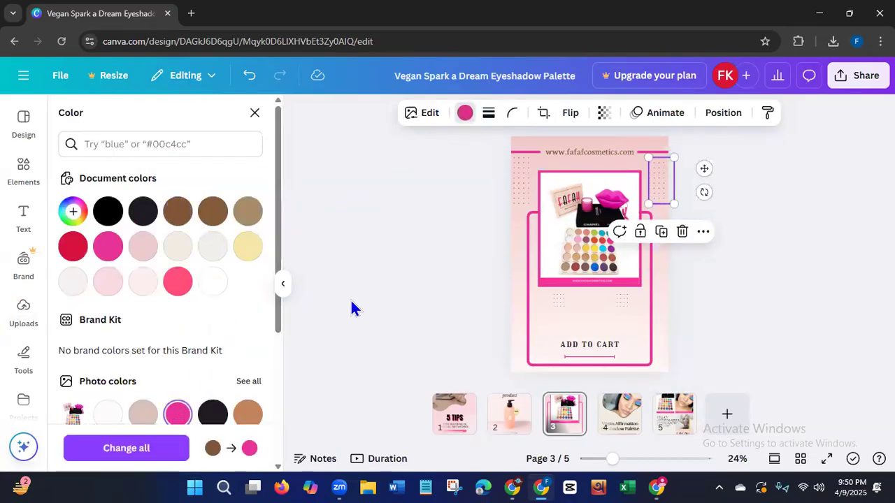
pyautogui.click(390, 297)
# Change the web address text above page 3's product photo to black from the document colors.
pyautogui.click(572, 155)
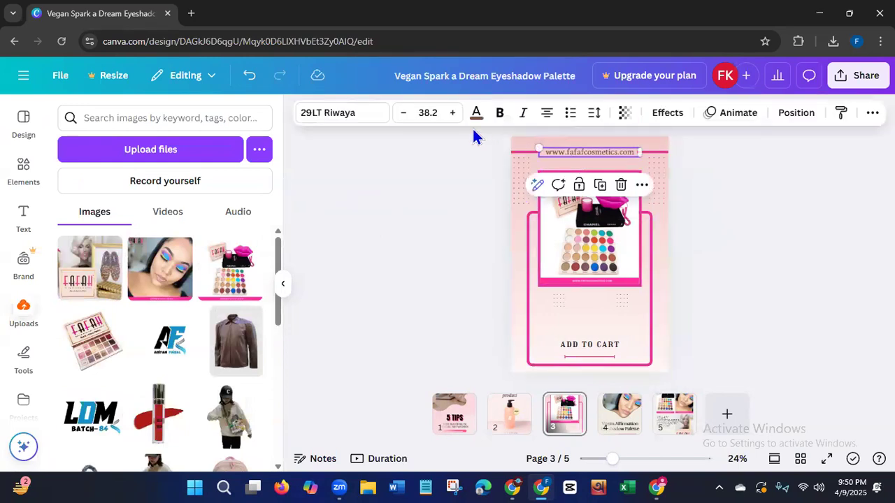
pyautogui.click(476, 114)
pyautogui.click(110, 219)
pyautogui.click(380, 283)
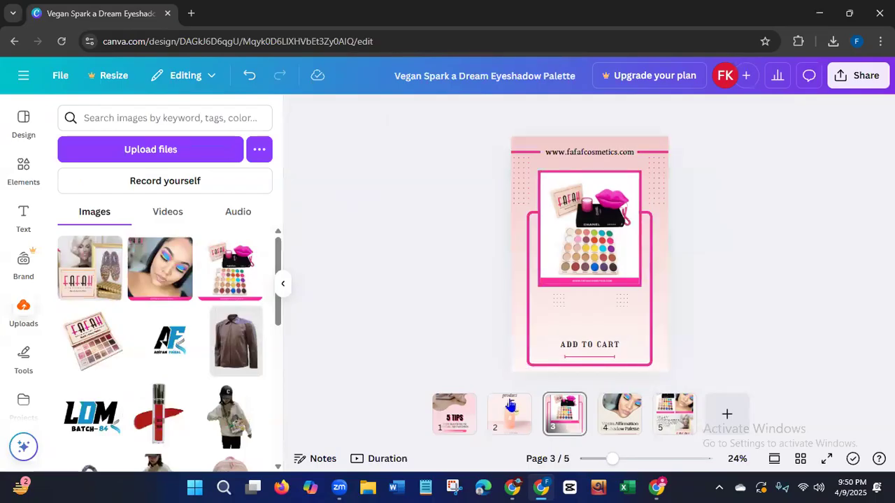
# Delete the lotion bottle with its lettering and the $29 price badge from page 2.
pyautogui.click(501, 419)
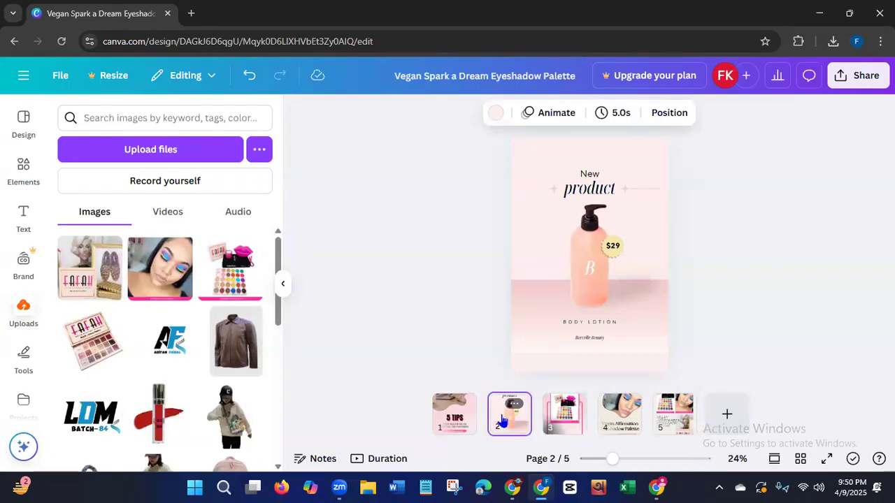
pyautogui.click(588, 278)
pyautogui.click(590, 275)
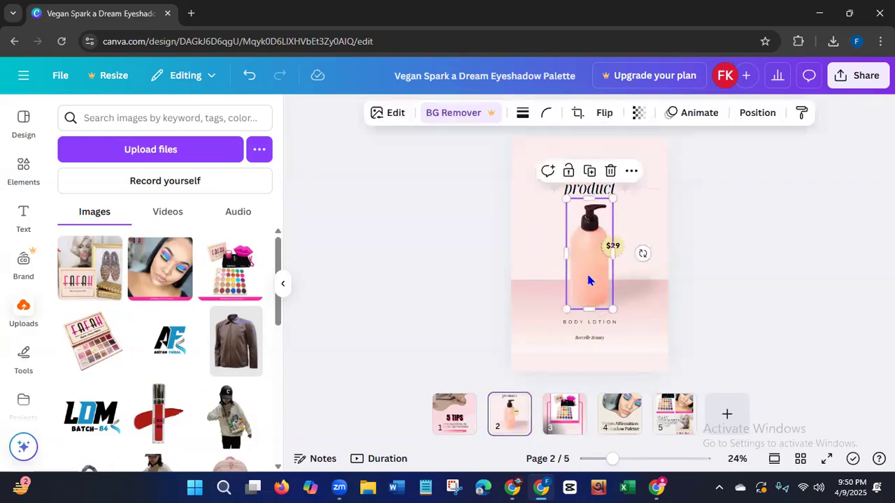
pyautogui.press('Delete')
pyautogui.click(607, 257)
pyautogui.click(610, 255)
pyautogui.press('Delete')
pyautogui.click(610, 254)
pyautogui.press('Delete')
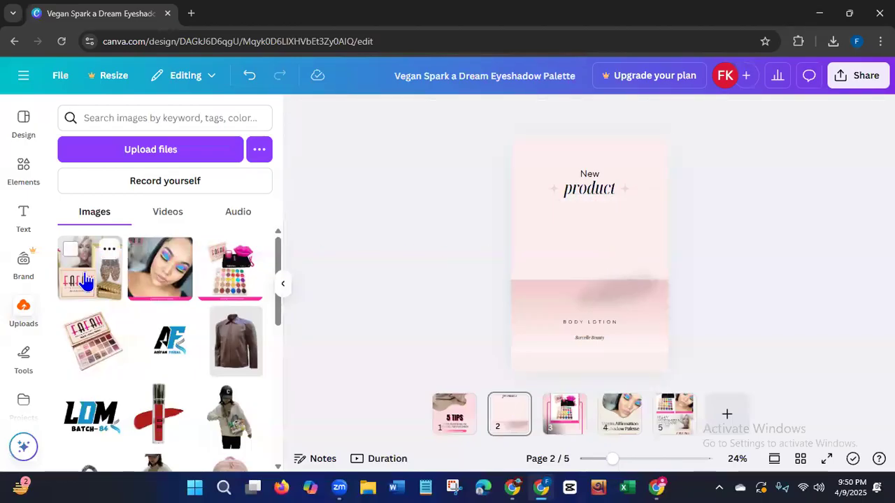
# Add the uploaded Fafah photo with the shoes to page 2, enlarge it slightly and center it below the heading.
pyautogui.click(84, 280)
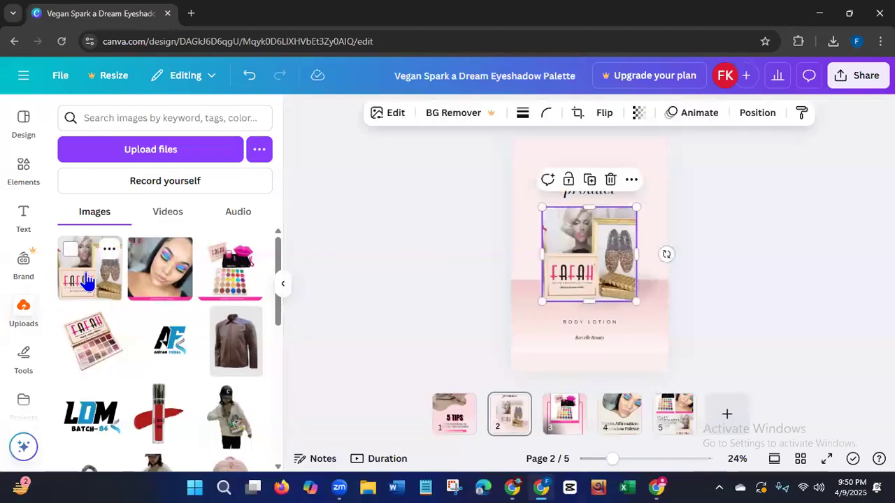
pyautogui.click(430, 279)
pyautogui.click(571, 274)
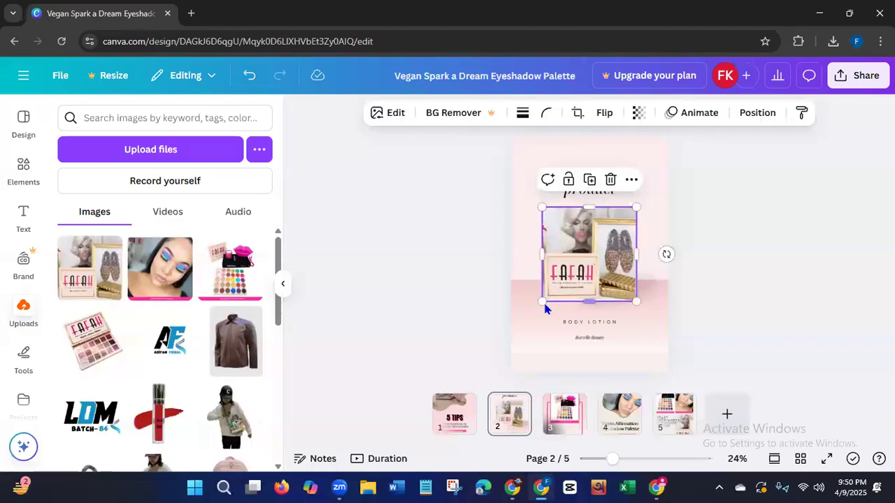
pyautogui.moveTo(543, 303); pyautogui.dragTo(533, 315)
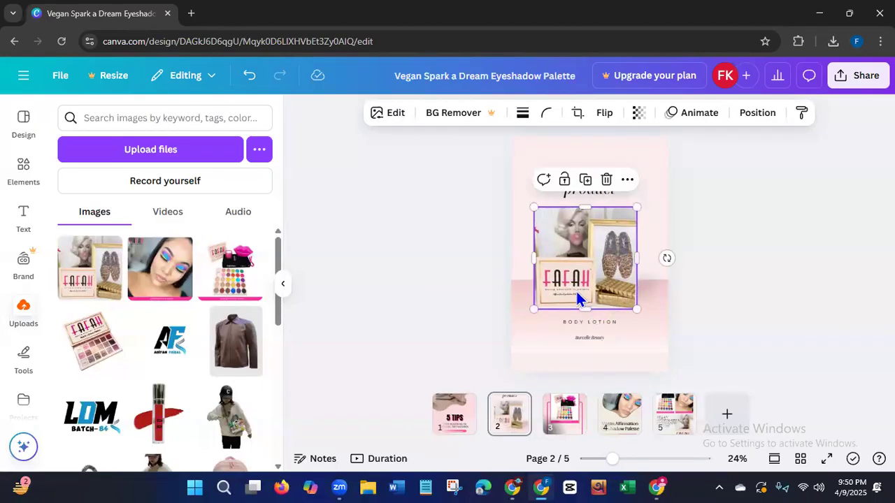
pyautogui.moveTo(591, 279); pyautogui.dragTo(595, 275)
pyautogui.click(429, 288)
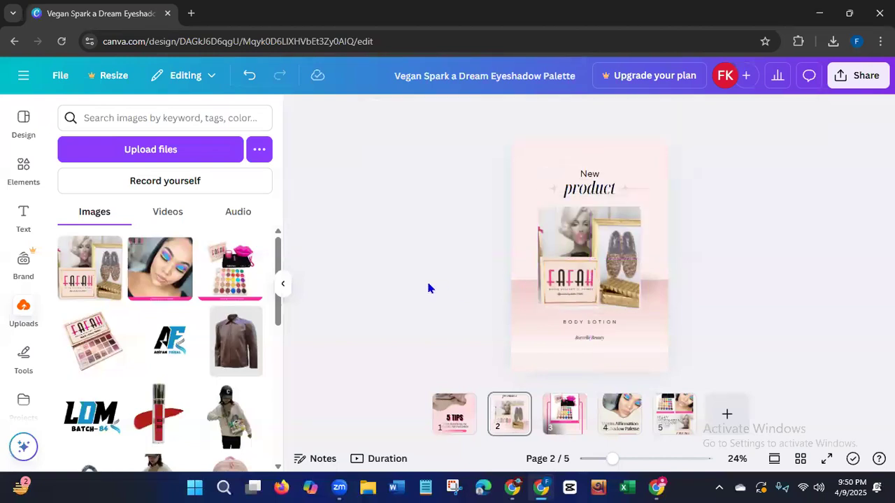
# Replace the "New product" heading on page 2 with the copied title "Vegan Affirmation Eyeshadow Palette".
pyautogui.click(594, 192)
pyautogui.press('Delete')
pyautogui.click(586, 180)
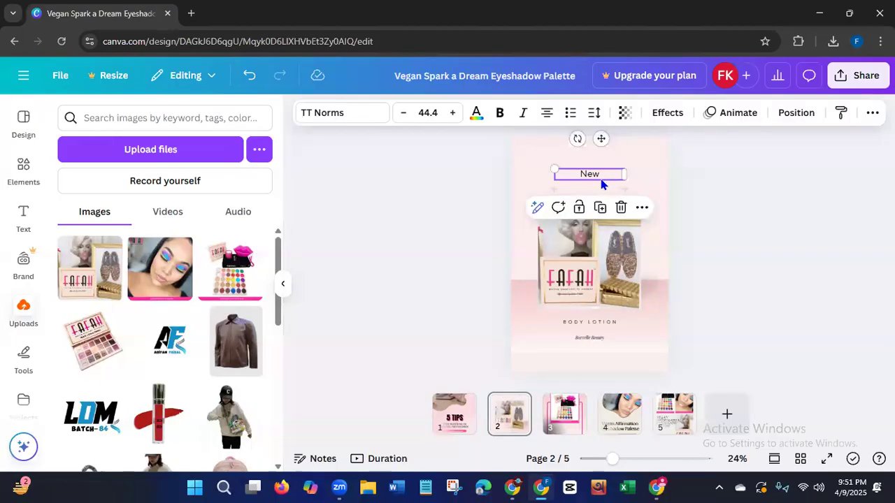
pyautogui.doubleClick(596, 176)
pyautogui.press('BackSpace')
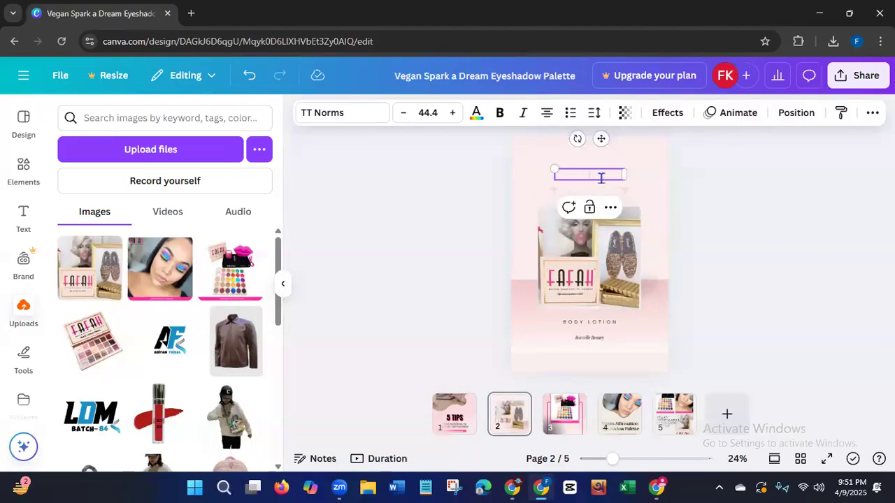
pyautogui.write('Vegan Affirmation Eyeshadow Palette')
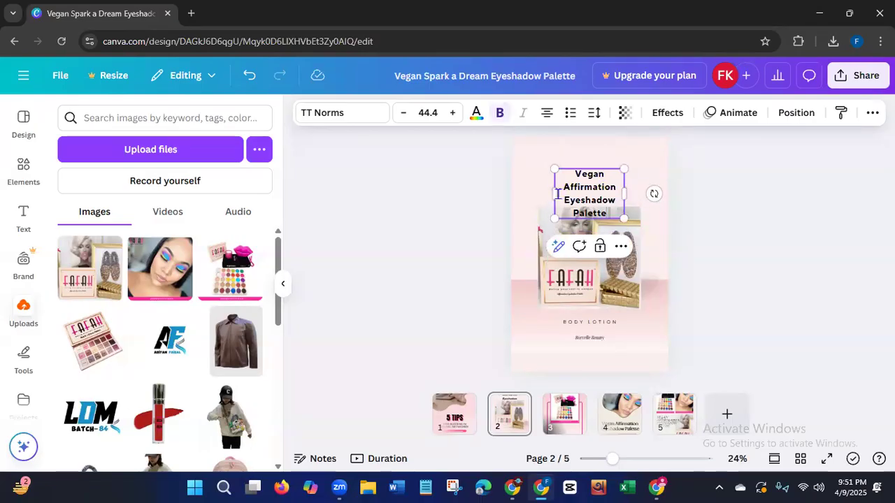
# Widen page 2's title to two lines, center it above the photo and enlarge its text to size 57.1.
pyautogui.moveTo(554, 193); pyautogui.dragTo(525, 202)
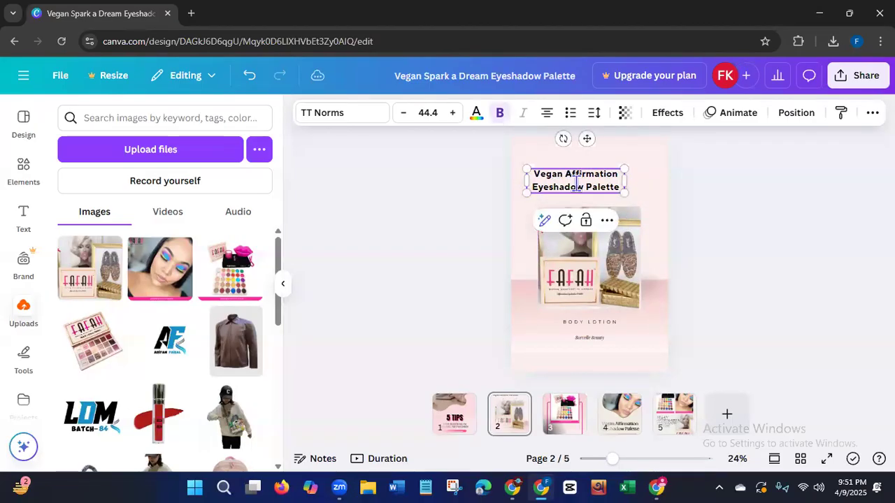
pyautogui.click(482, 180)
pyautogui.moveTo(563, 177); pyautogui.dragTo(577, 177)
pyautogui.moveTo(637, 171); pyautogui.dragTo(650, 160)
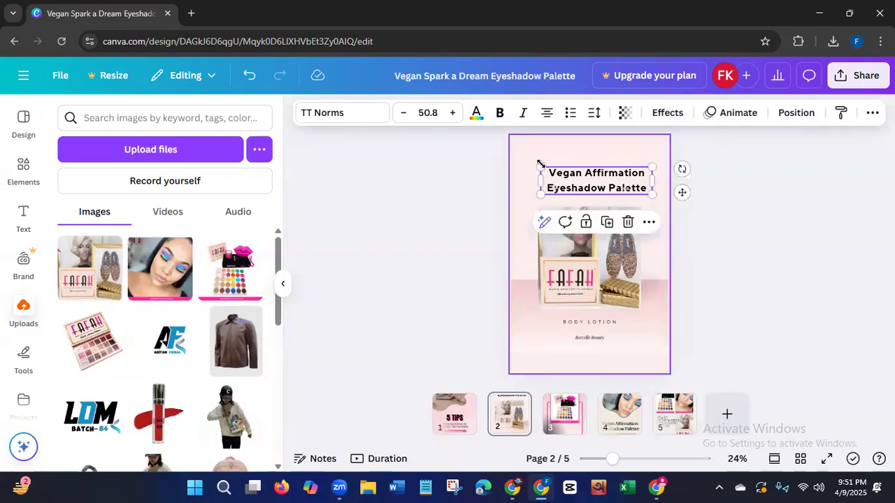
pyautogui.moveTo(536, 166); pyautogui.dragTo(527, 161)
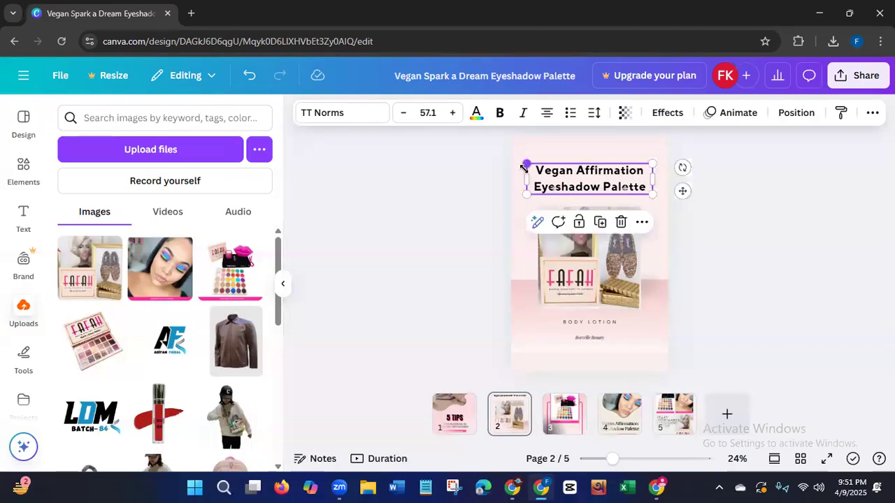
pyautogui.click(458, 246)
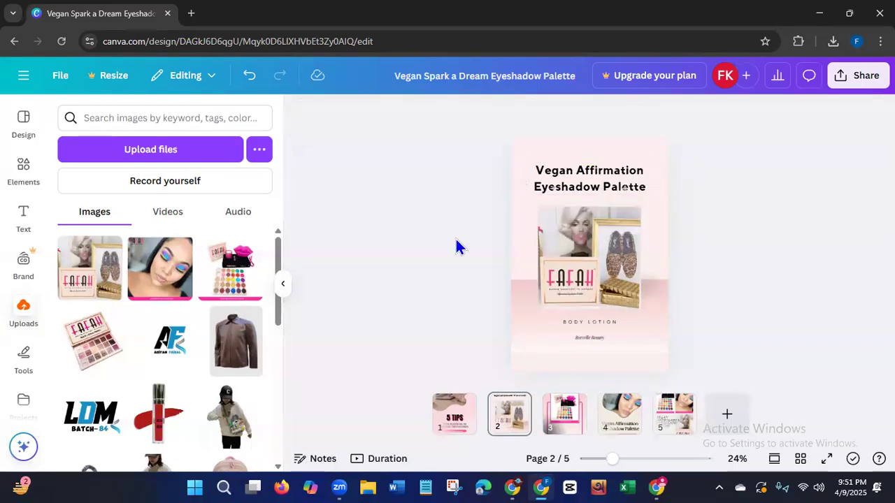
# Replace the "BODY LOTION" text on page 2 with "ADD TO CART".
pyautogui.click(597, 323)
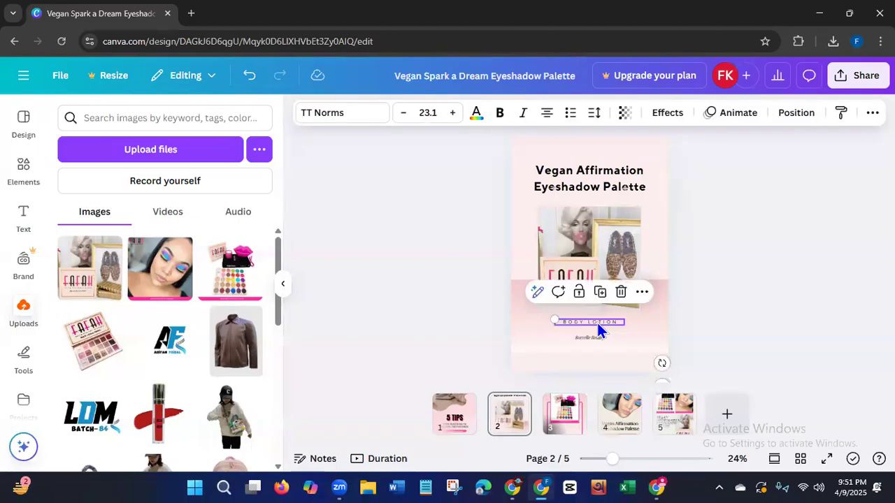
pyautogui.click(597, 323)
pyautogui.press('BackSpace')
pyautogui.write('ADD TO CART')
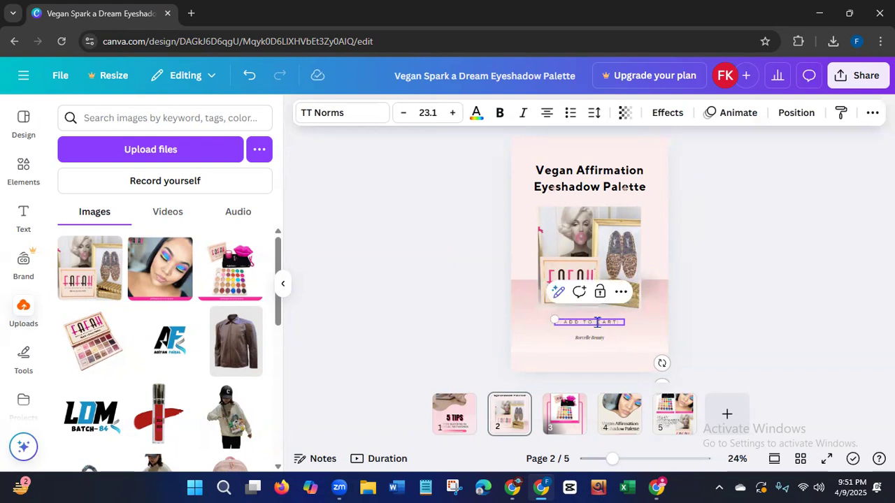
pyautogui.doubleClick(600, 337)
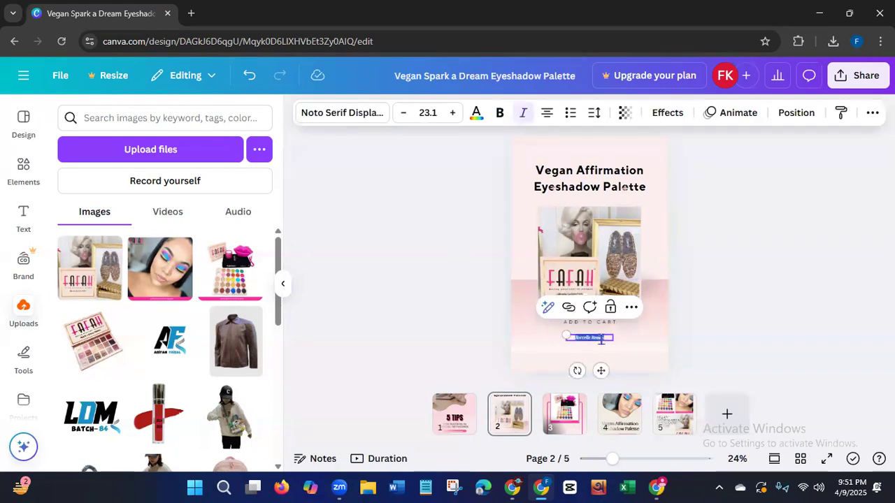
pyautogui.press('BackSpace')
pyautogui.write('www')
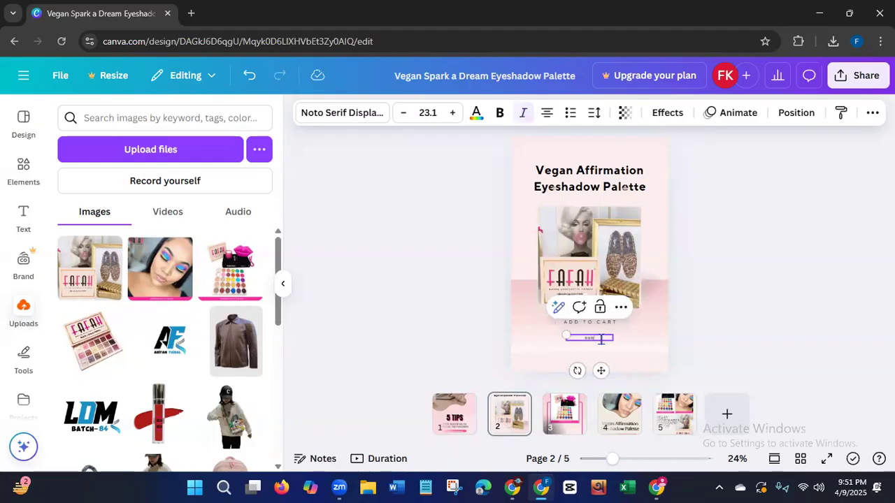
pyautogui.write('.fafahcosmetics')
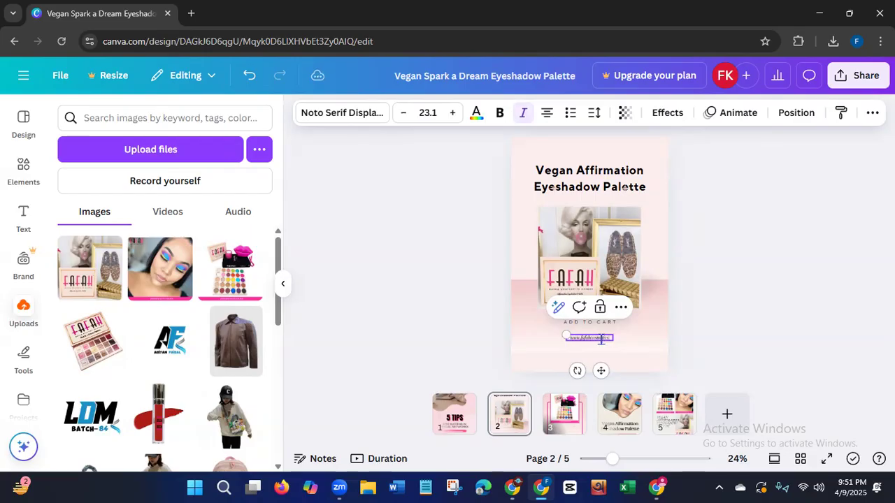
pyautogui.write('.com')
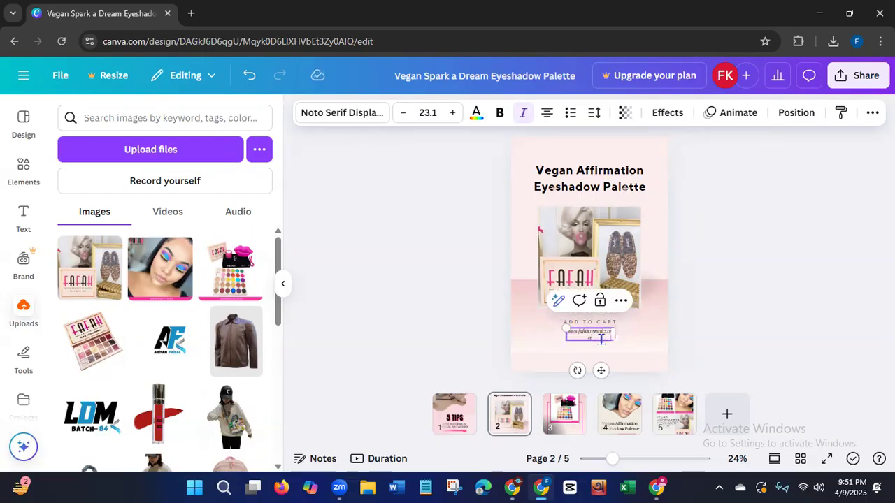
pyautogui.moveTo(615, 335); pyautogui.dragTo(627, 335)
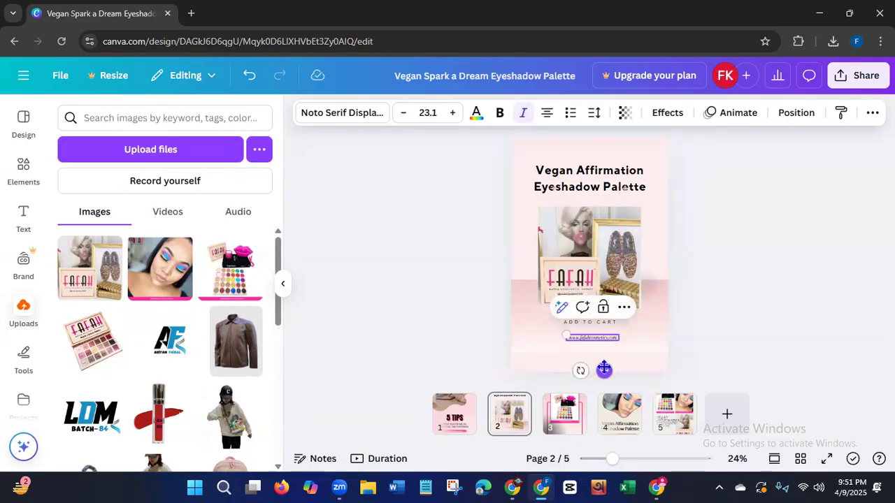
pyautogui.click(408, 339)
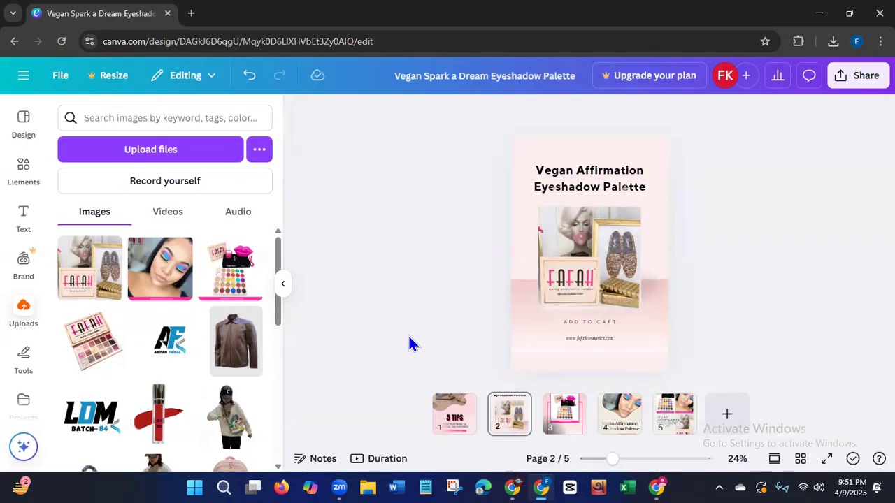
# Replace the laptop photo in page 1's curved frame with the uploaded eyeshadow model photo.
pyautogui.click(449, 417)
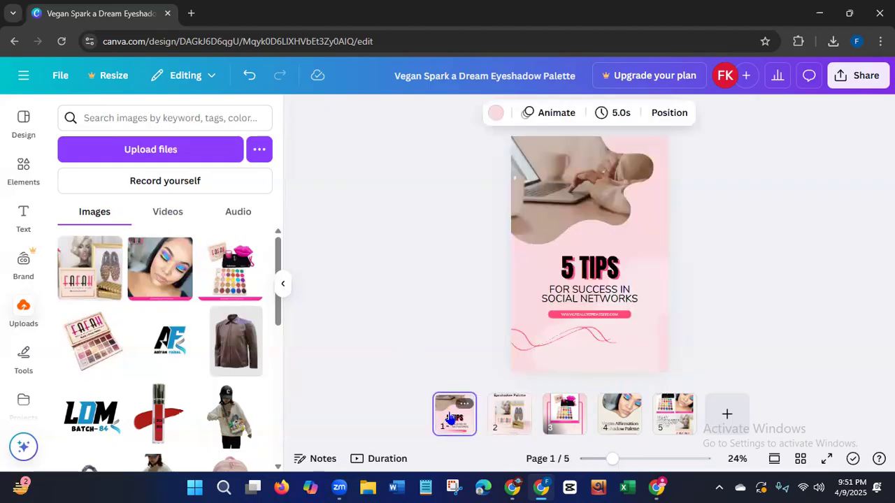
pyautogui.click(178, 286)
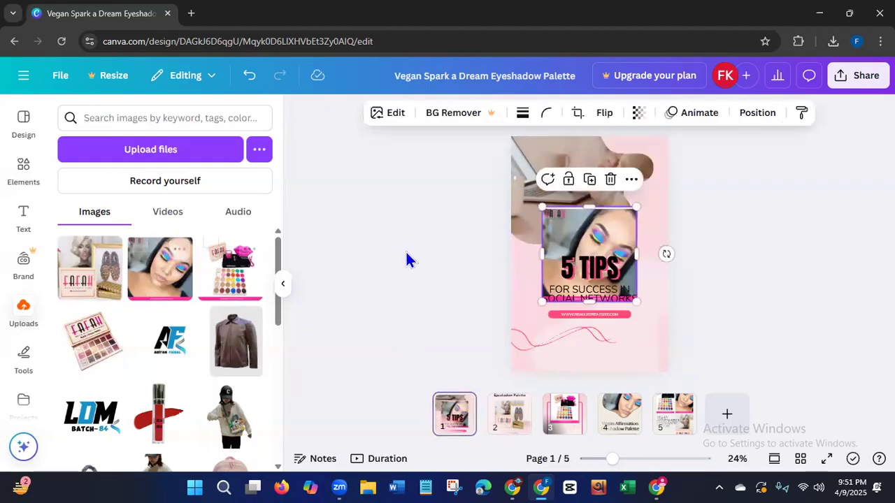
pyautogui.moveTo(587, 242); pyautogui.dragTo(556, 186)
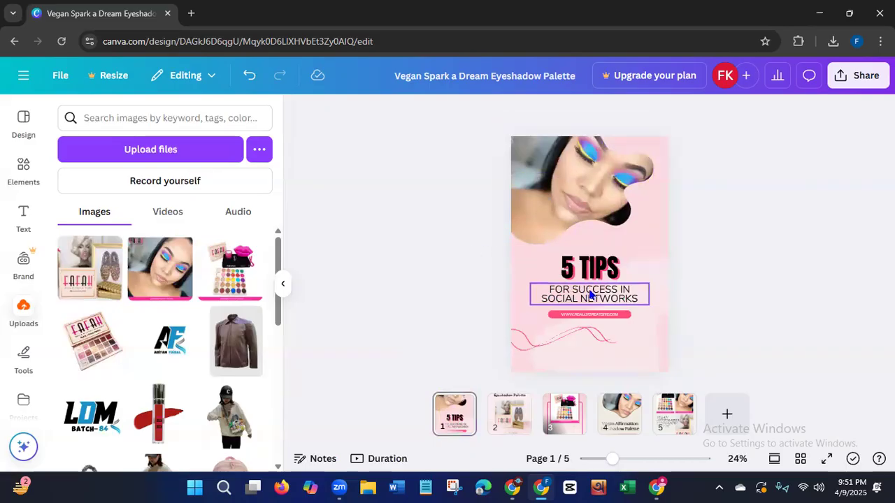
# Delete the "5 TIPS" heading on page 1 and replace the text below it with "VEGAN AFFIRMATION EYESHADOW PALETTE" in bold.
pyautogui.click(605, 269)
pyautogui.press('Delete')
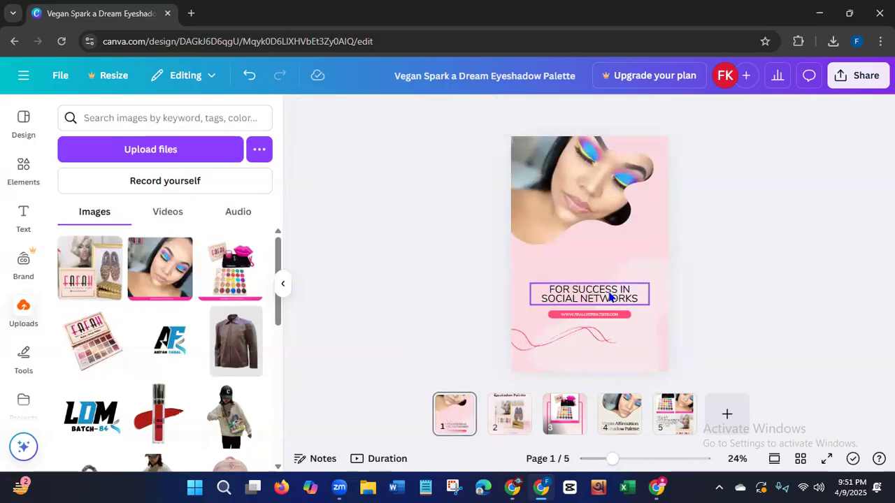
pyautogui.click(608, 295)
pyautogui.click(608, 292)
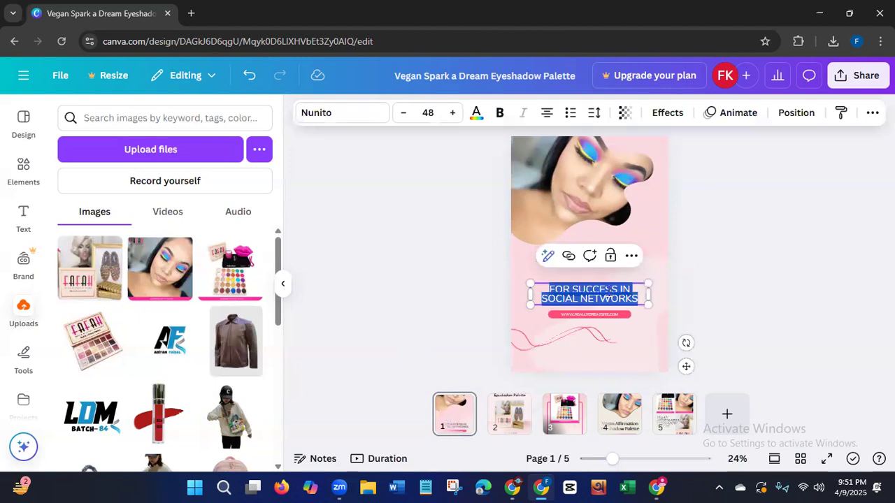
pyautogui.press('BackSpace')
pyautogui.write('VEGAN AFFIRMATION EYESHADOW PALETTE')
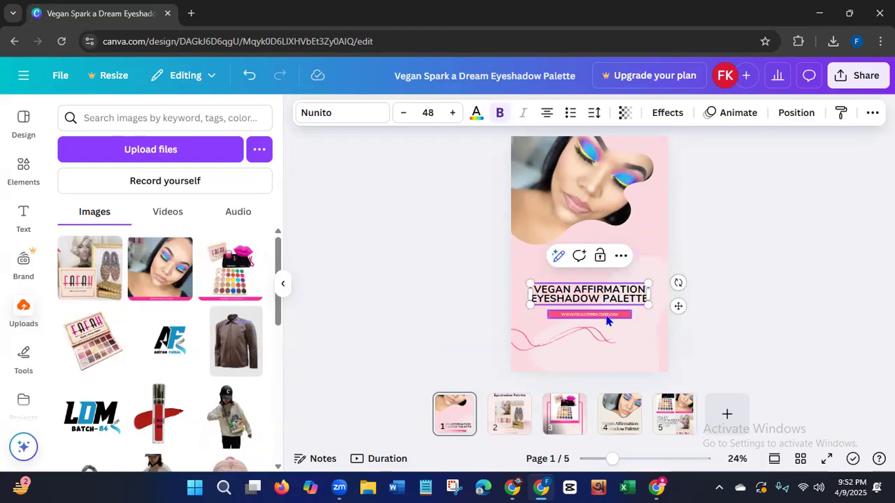
pyautogui.click(613, 314)
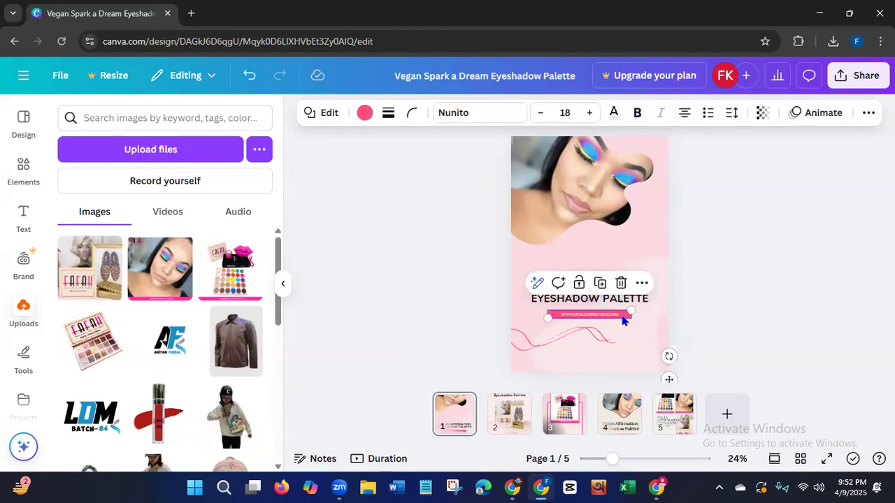
pyautogui.moveTo(625, 316); pyautogui.dragTo(594, 314)
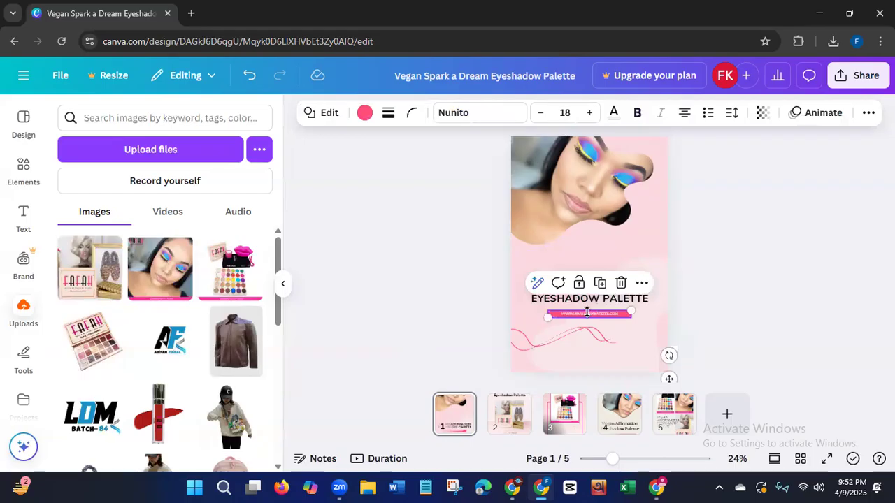
pyautogui.moveTo(548, 318); pyautogui.dragTo(542, 329)
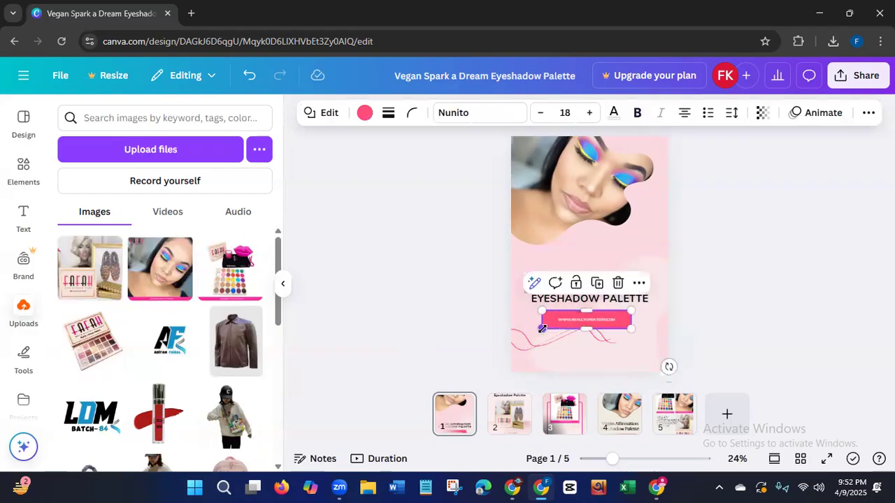
pyautogui.click(586, 320)
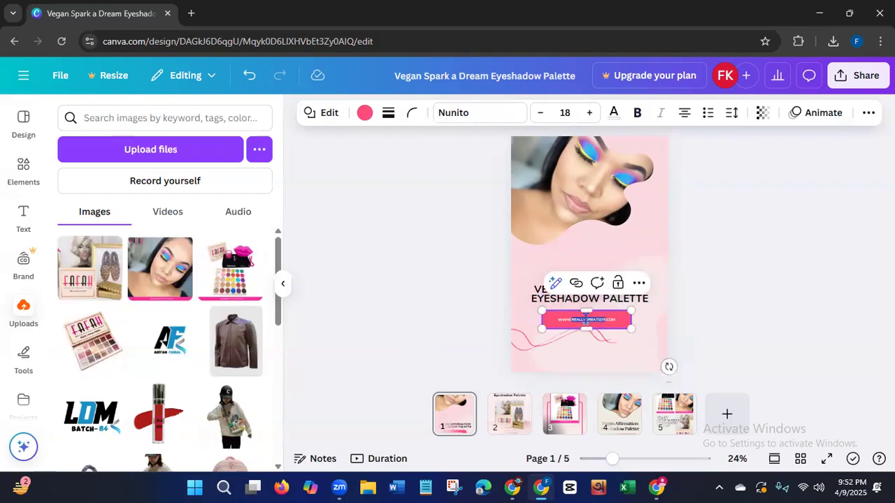
pyautogui.press('BackSpace')
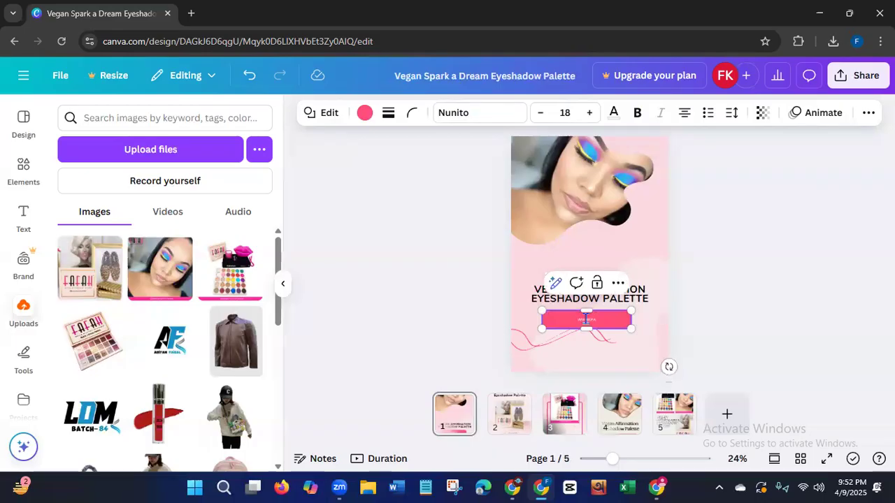
pyautogui.write('FAFAHCOSMETICS.COM')
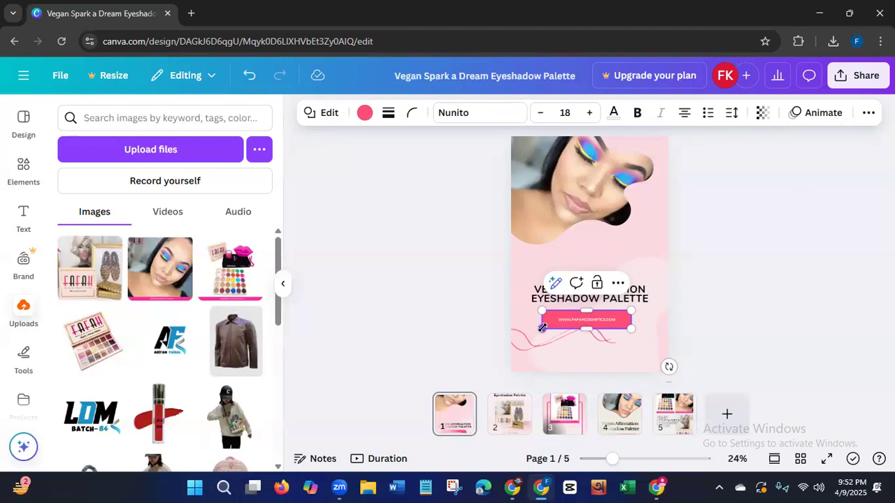
# Shrink page 1's pink web address banner slightly and move it a little lower, centered beneath the title.
pyautogui.moveTo(542, 328); pyautogui.dragTo(551, 323)
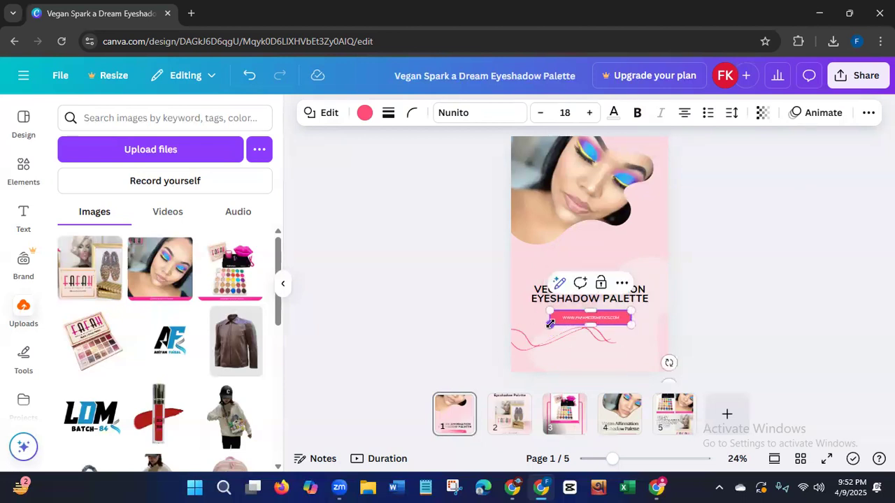
pyautogui.click(455, 323)
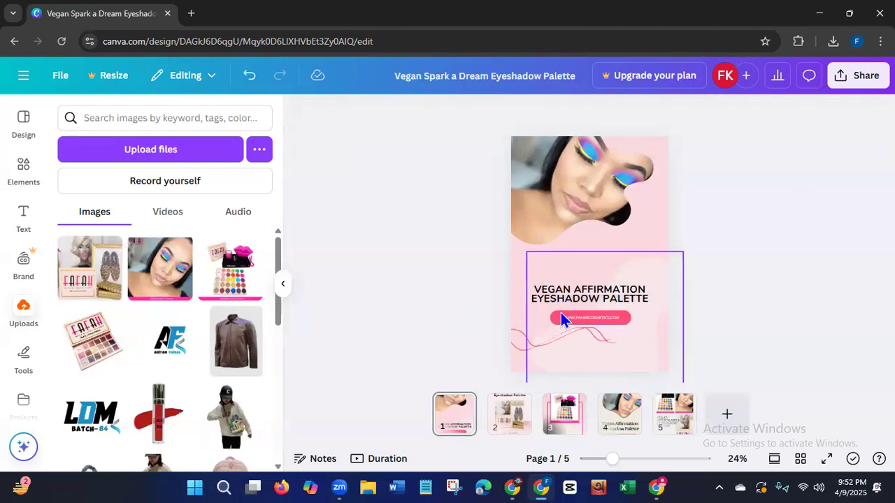
pyautogui.click(585, 321)
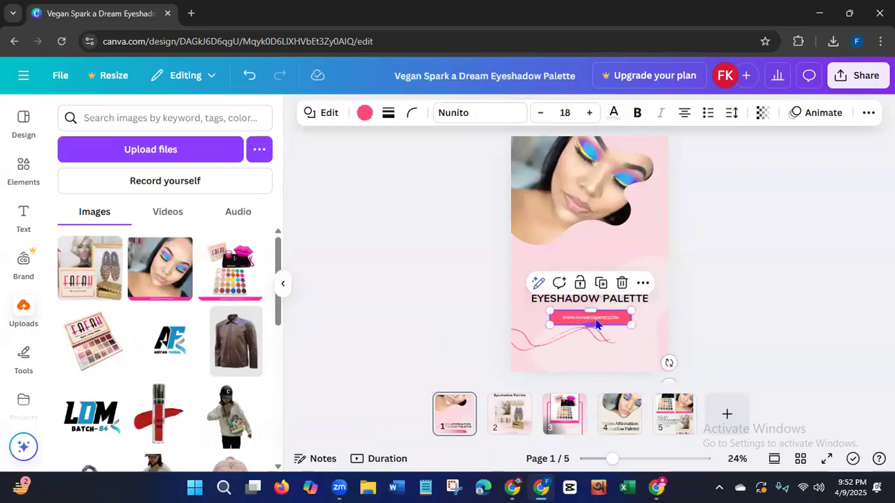
pyautogui.moveTo(596, 323); pyautogui.dragTo(599, 322)
pyautogui.click(461, 328)
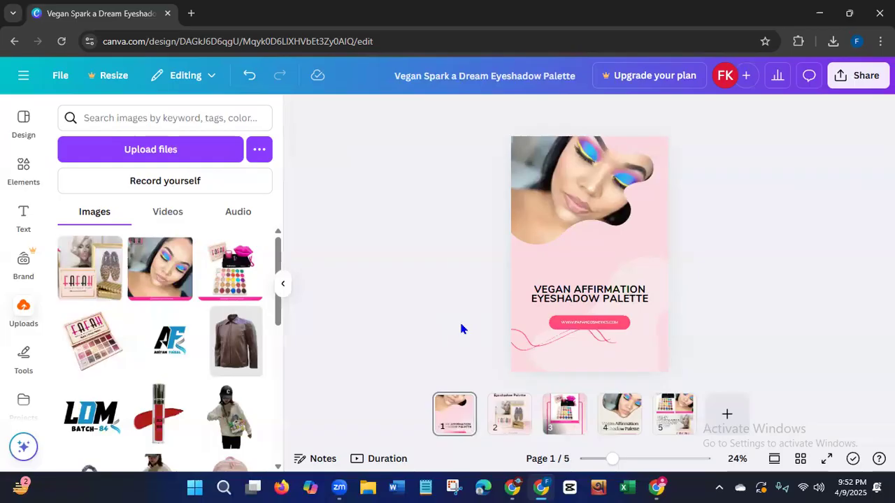
# Move page 5 to the front of the design and apply the Sleek page animation to all pages.
pyautogui.moveTo(675, 413); pyautogui.dragTo(451, 417)
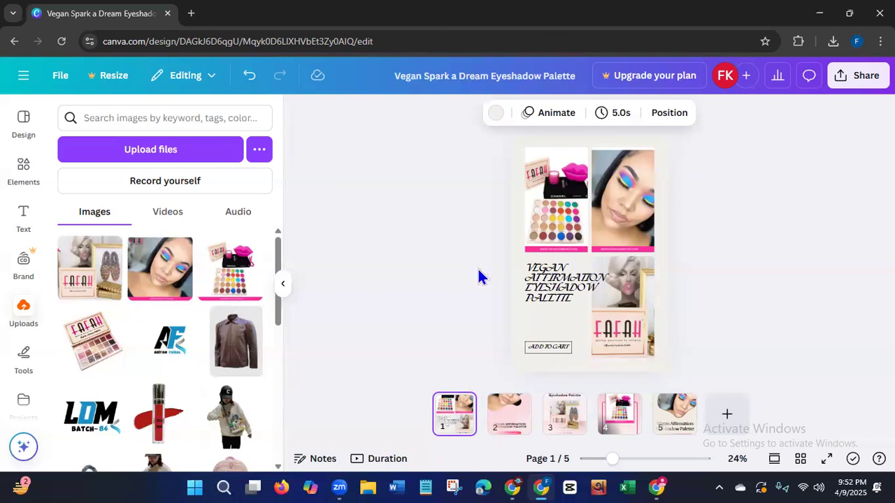
pyautogui.click(551, 114)
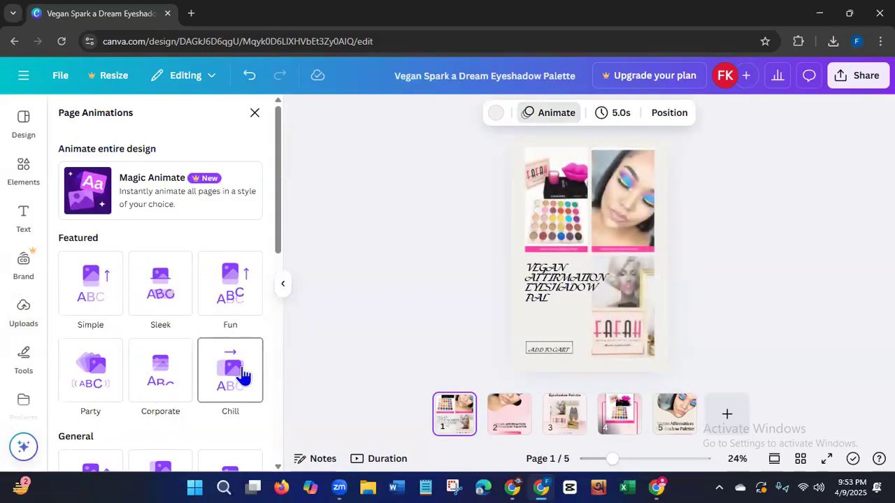
pyautogui.click(165, 299)
pyautogui.click(152, 453)
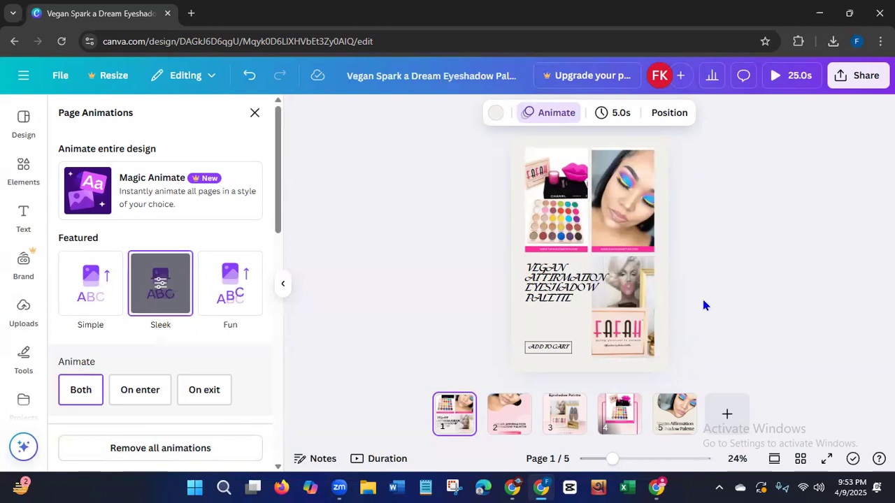
# Download pages 1–5 of the design as an MP4 video.
pyautogui.click(858, 75)
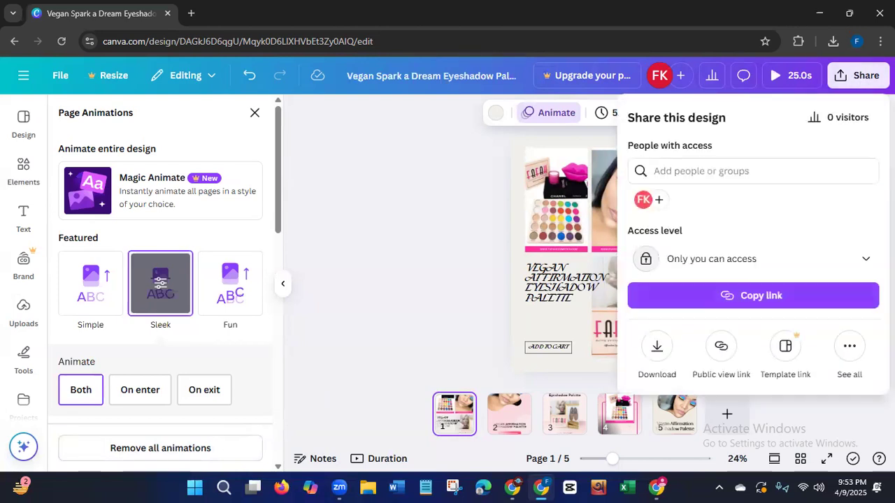
pyautogui.click(657, 350)
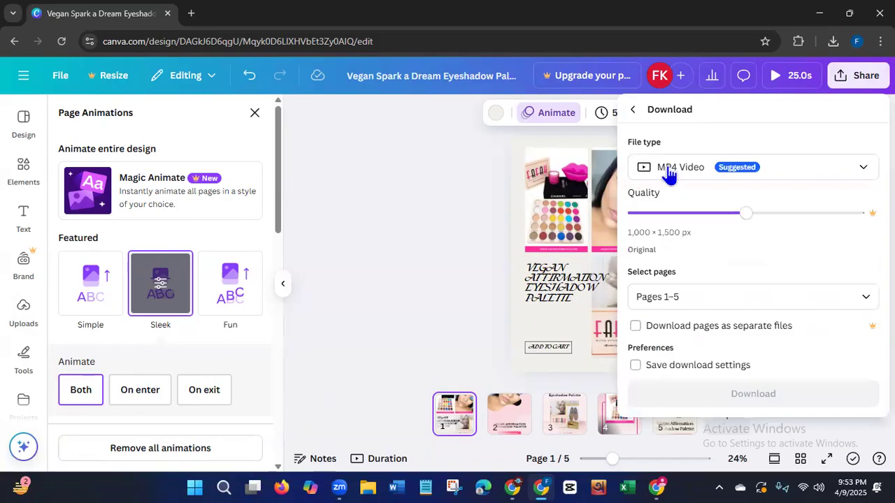
pyautogui.click(865, 297)
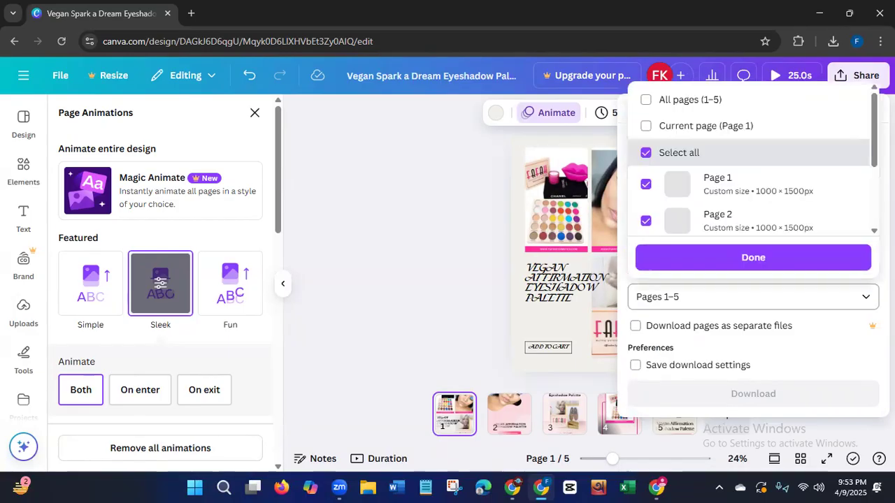
pyautogui.click(789, 258)
pyautogui.click(740, 393)
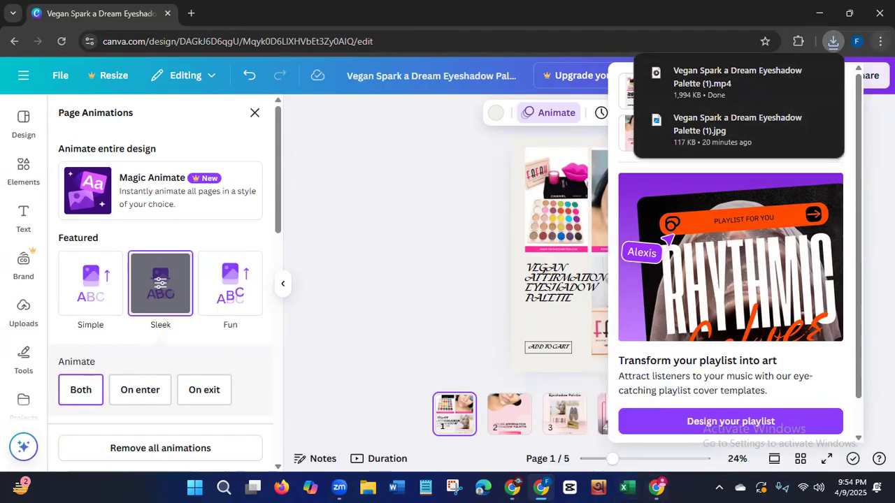
# Switch to Pinterest in the other browser window, start a new Pin from the profile's saved section and reload the blank creation page.
pyautogui.click(666, 475)
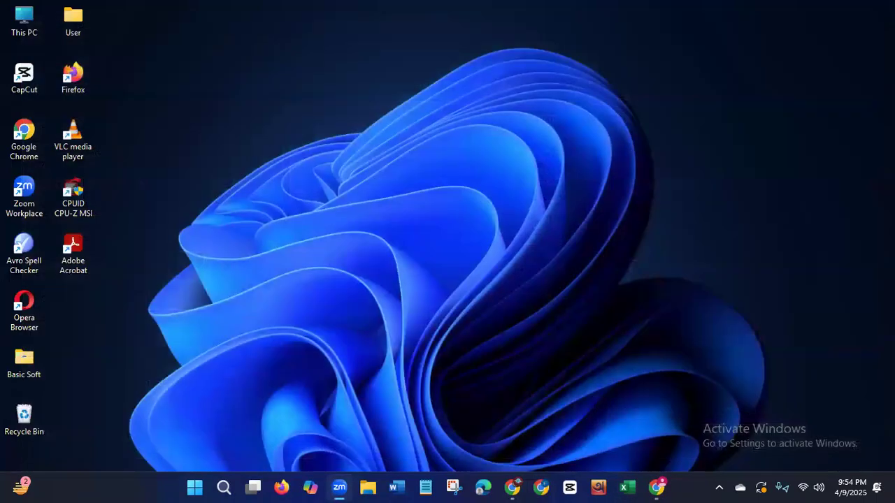
pyautogui.click(657, 487)
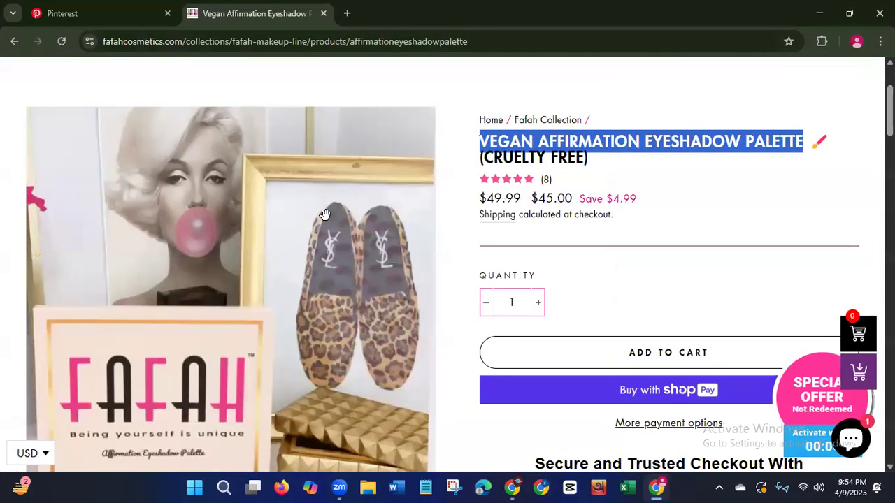
pyautogui.click(105, 14)
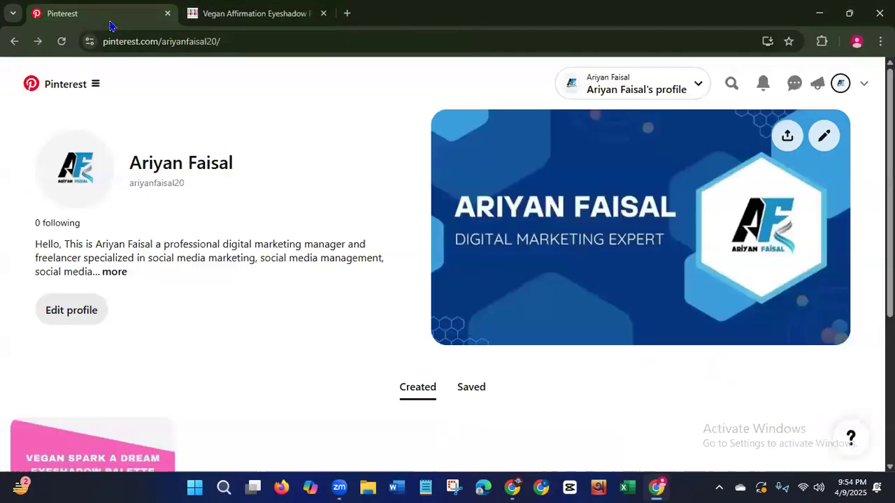
pyautogui.click(464, 388)
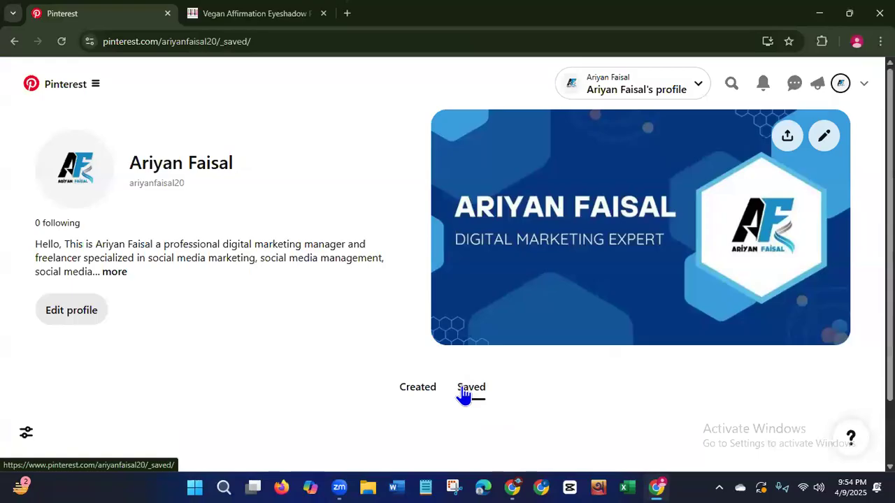
pyautogui.scroll(-1, 804, 350)
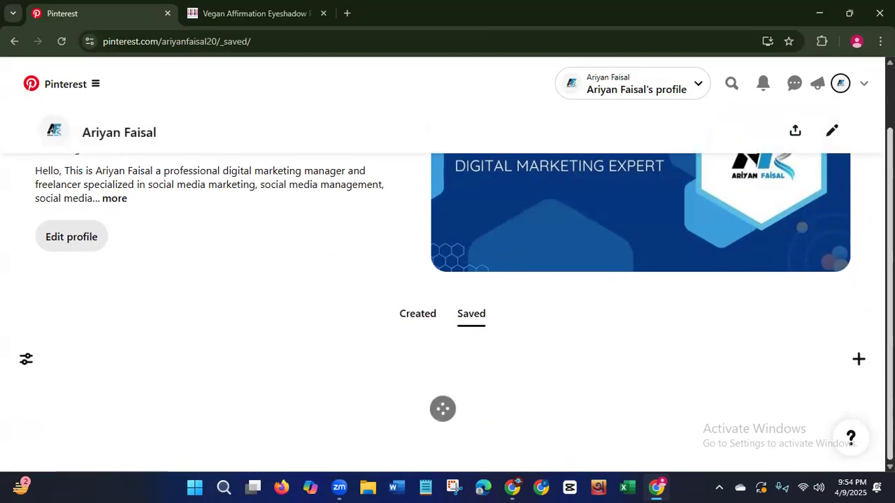
pyautogui.click(858, 359)
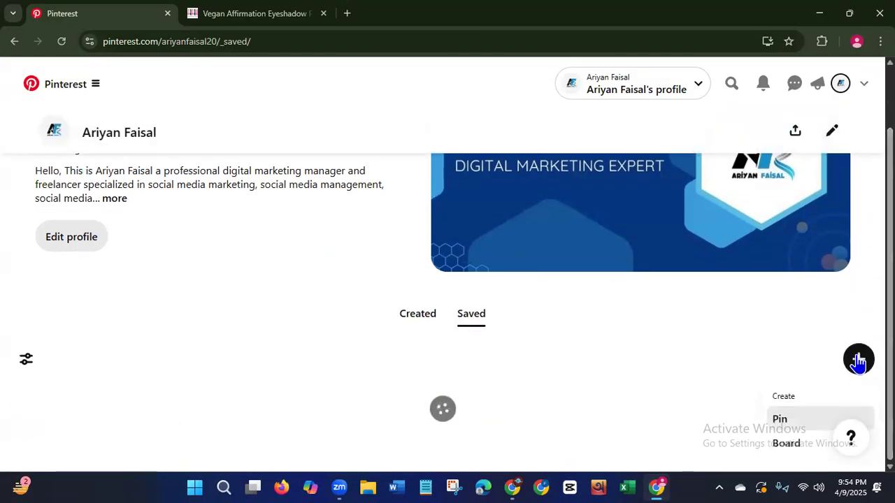
pyautogui.click(796, 419)
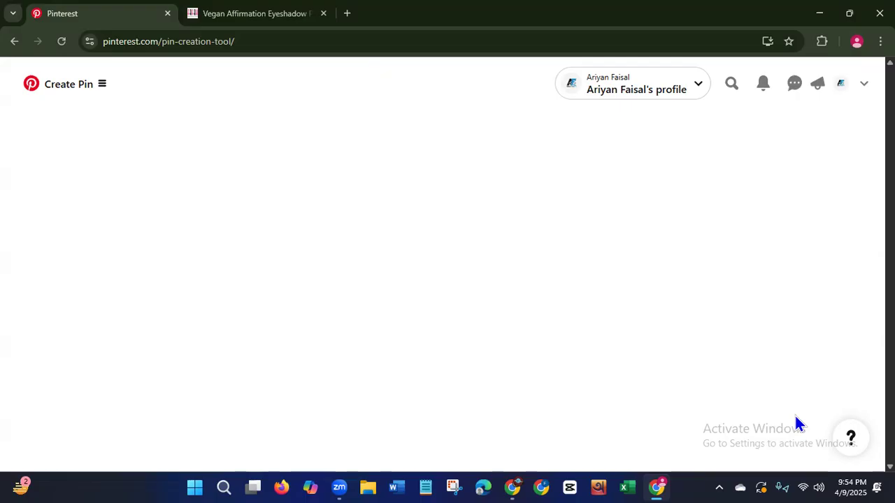
pyautogui.click(62, 42)
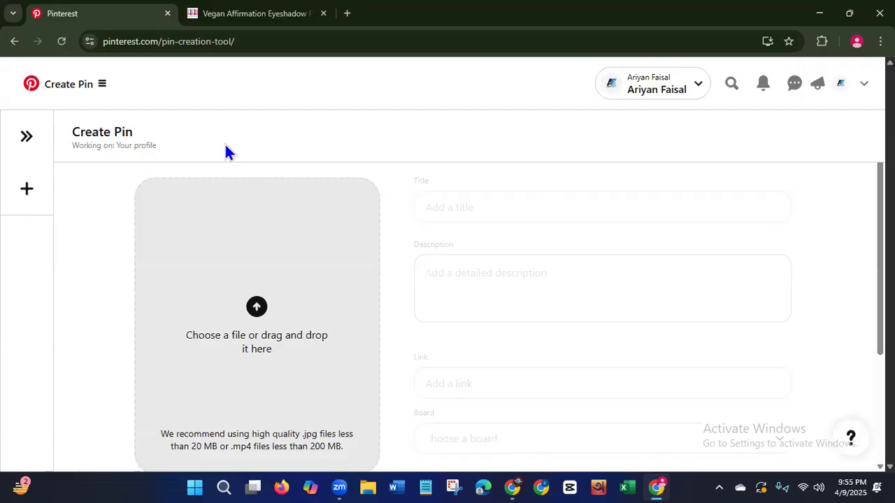
# Upload the MP4 video "Vegan Spark a Dream Eyeshadow Palette (1)" from Downloads to the new Pin.
pyautogui.click(256, 308)
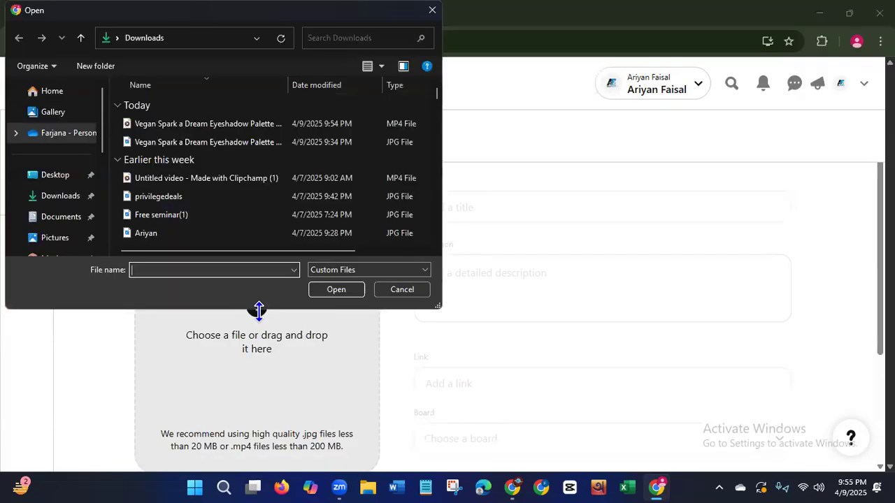
pyautogui.click(211, 125)
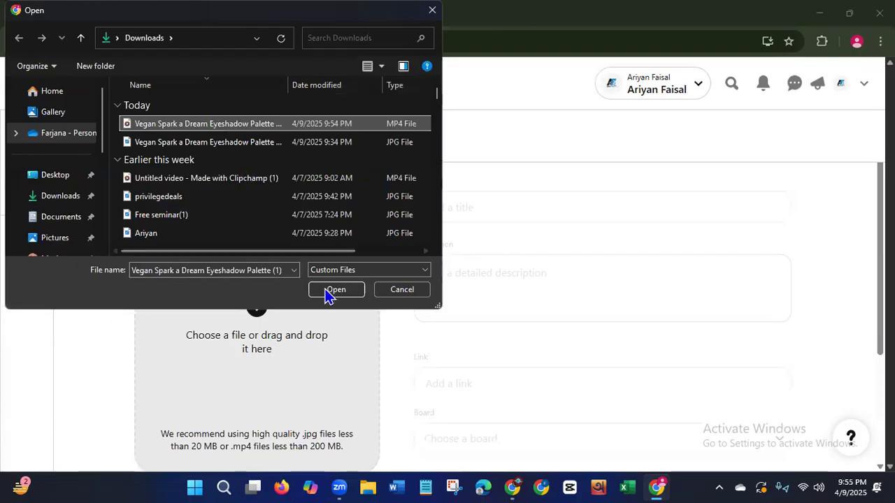
pyautogui.click(329, 290)
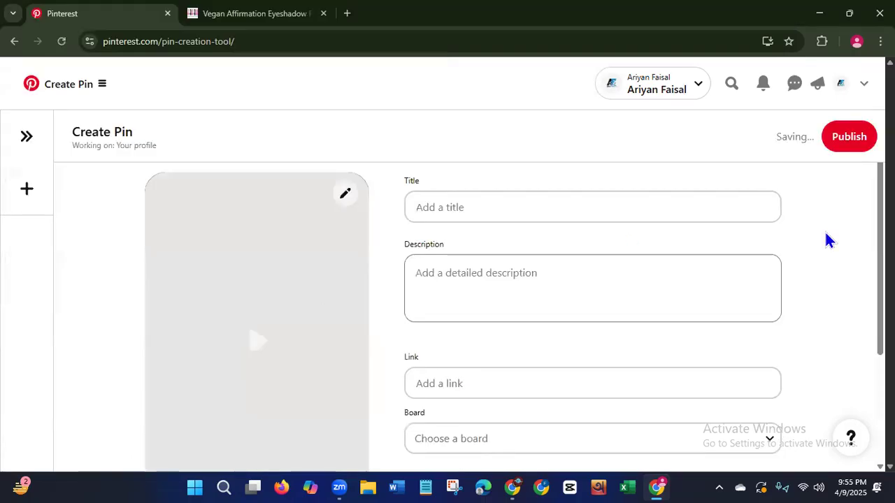
# Set the video Pin's cover to the frame showing the eyeshadow palette photo collage with its title.
pyautogui.scroll(-1, 827, 240)
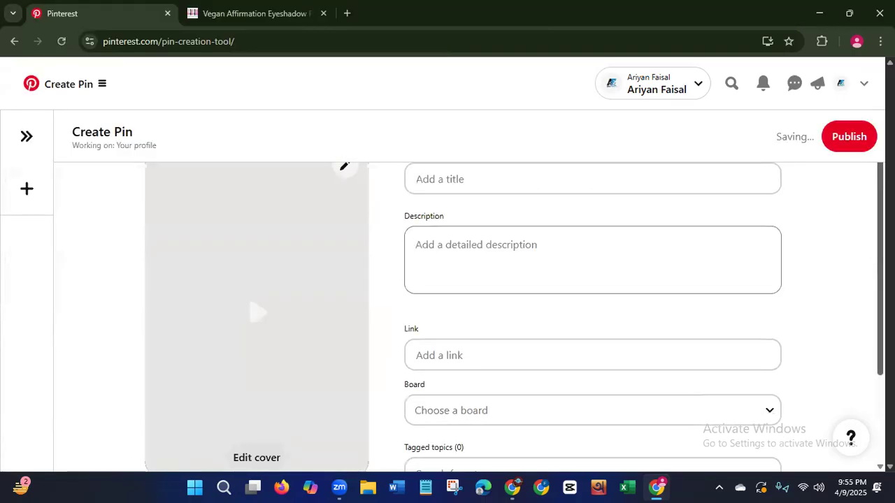
pyautogui.scroll(-1, 396, 419)
pyautogui.click(241, 374)
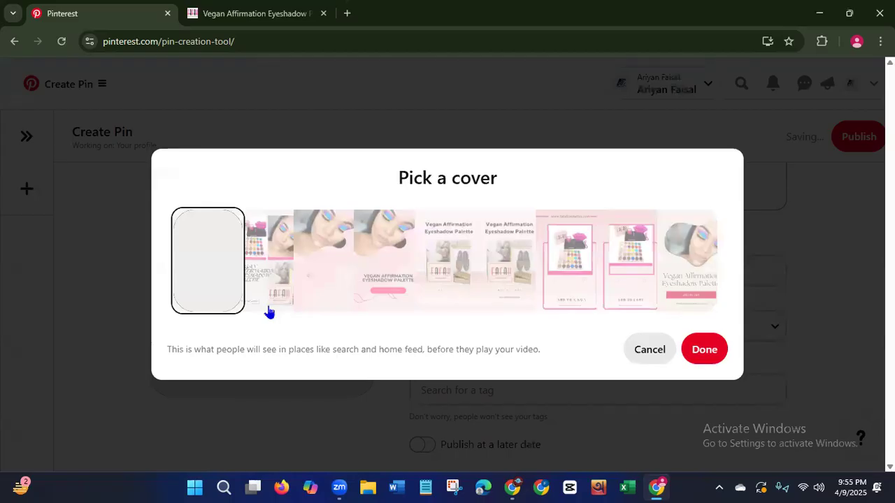
pyautogui.click(704, 351)
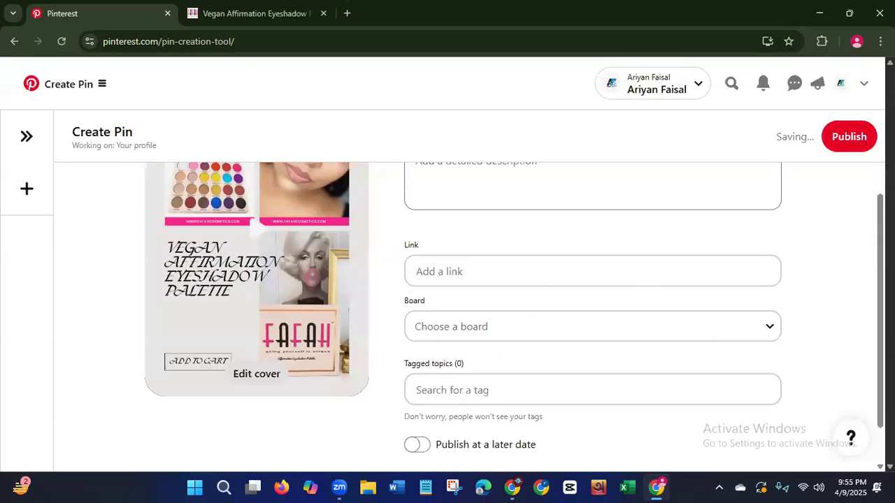
pyautogui.scroll(2, 643, 194)
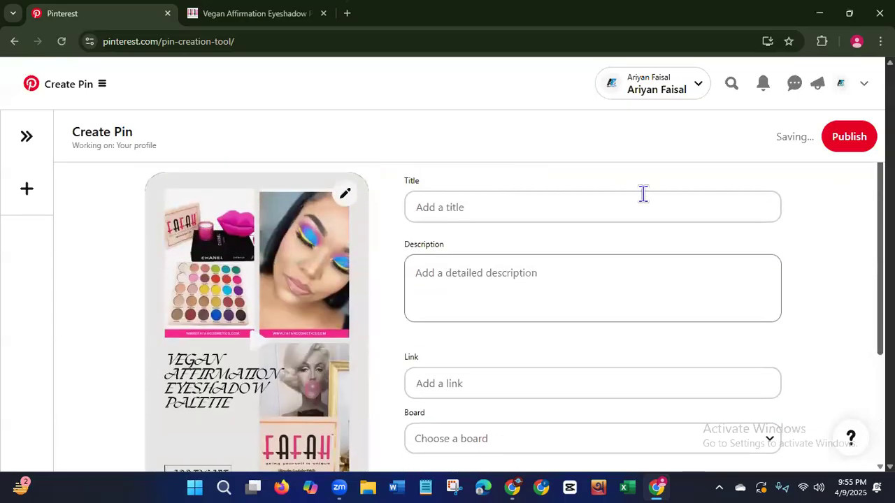
# Copy the product name from the Fafah product page into the Pin's title as "Vegan Affirmation Eyeshadow Palette".
pyautogui.click(252, 21)
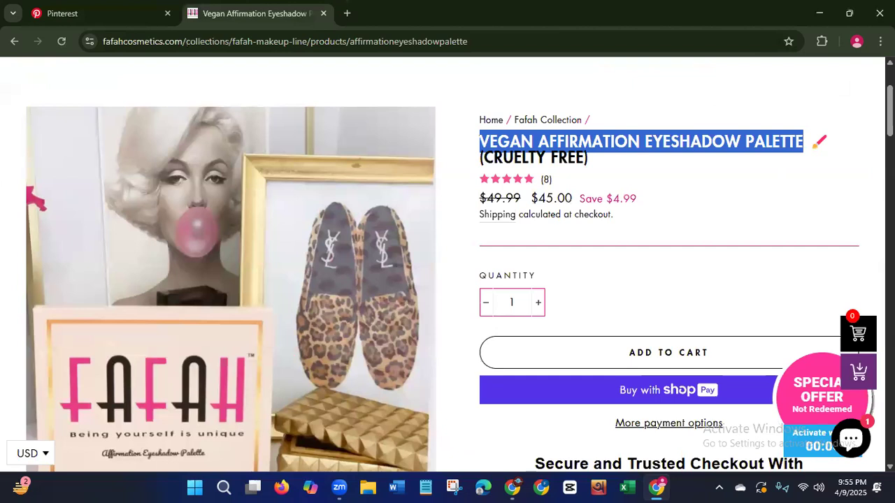
pyautogui.scroll(2, 699, 231)
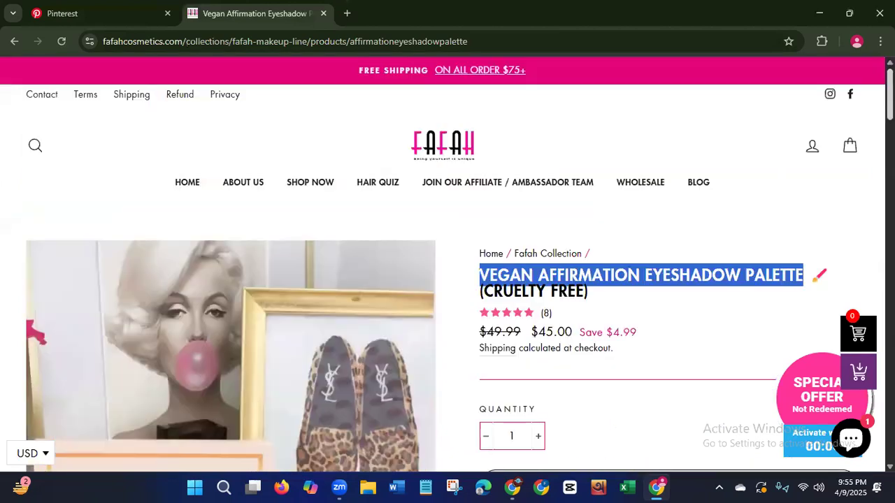
pyautogui.rightClick(635, 279)
pyautogui.click(440, 301)
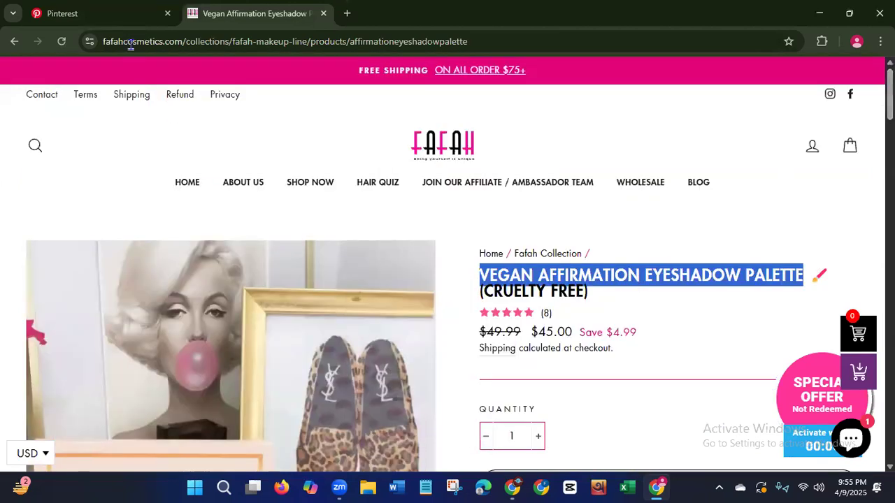
pyautogui.click(77, 15)
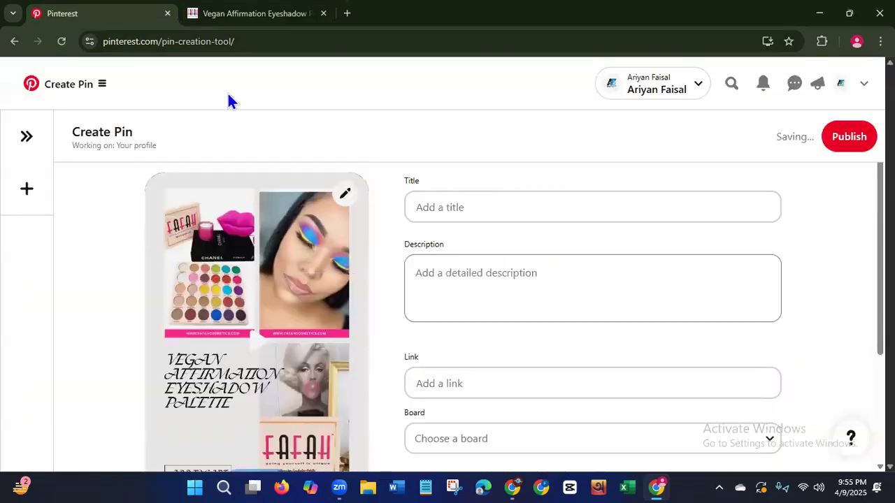
pyautogui.click(518, 198)
pyautogui.hotkey('ctrl', 'v')
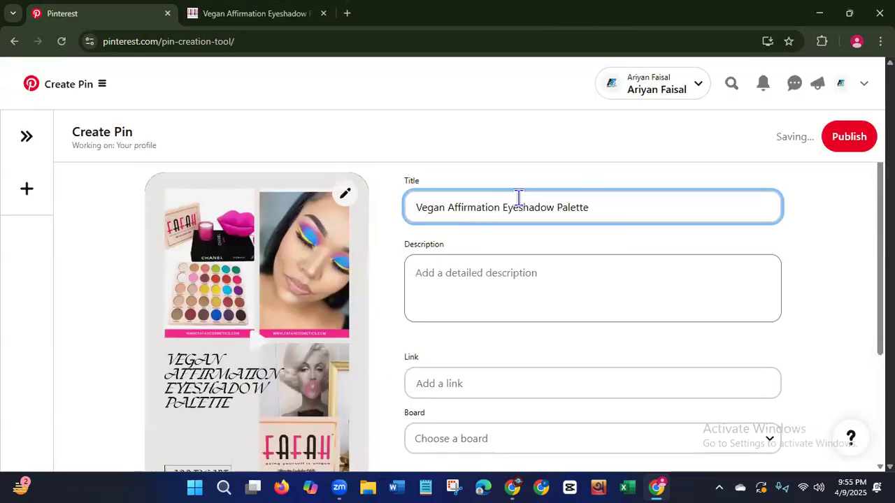
# Copy the product page's introductory paragraph, starting "Introducing our beautiful vegan eyeshadow palette with affirmations!", into the Pin's description.
pyautogui.click(268, 21)
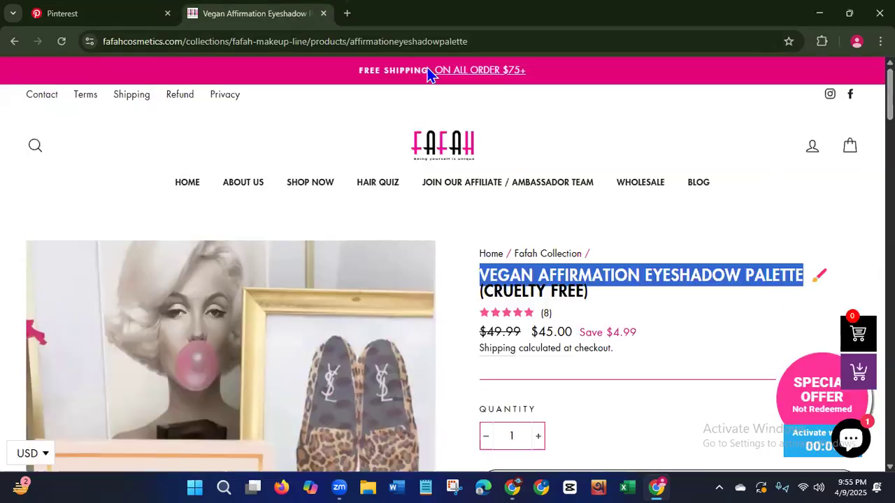
pyautogui.scroll(-5, 448, 266)
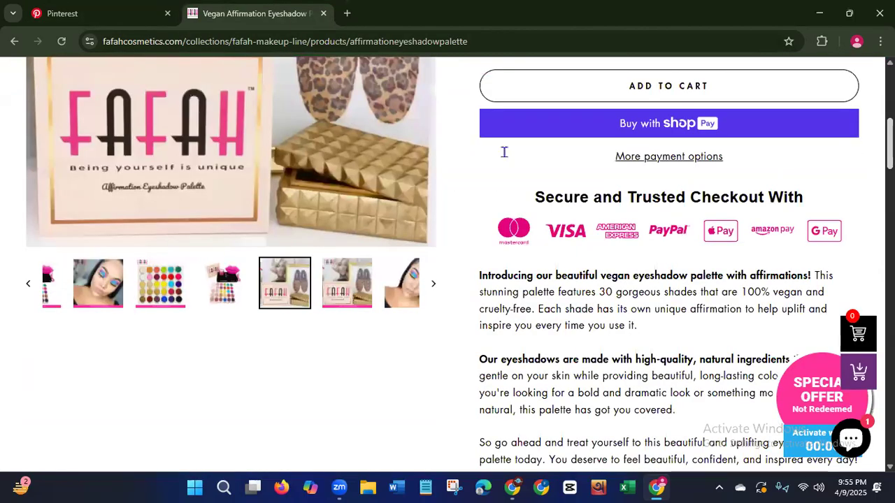
pyautogui.scroll(-2, 585, 175)
pyautogui.tripleClick(586, 175)
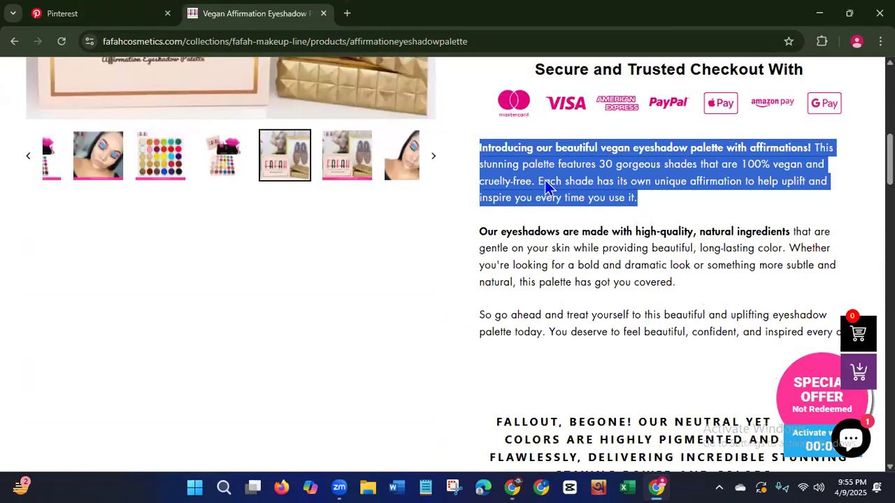
pyautogui.click(105, 20)
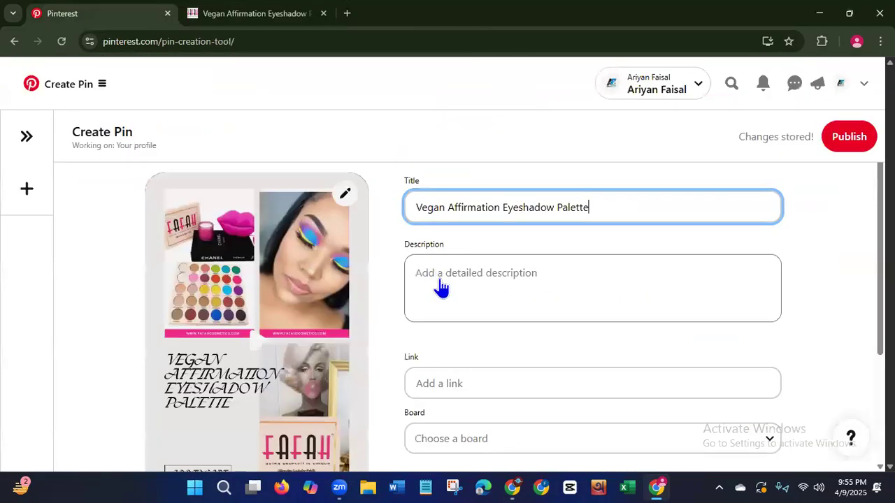
pyautogui.click(440, 287)
pyautogui.hotkey('ctrl', 'v')
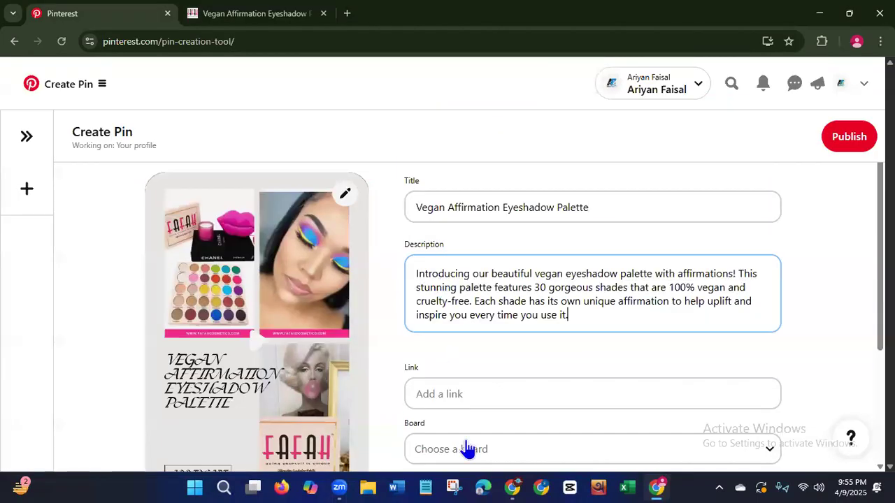
# Copy the web address of the affirmationeyeshadowpalette product page and paste it as the Pin's link.
pyautogui.click(255, 14)
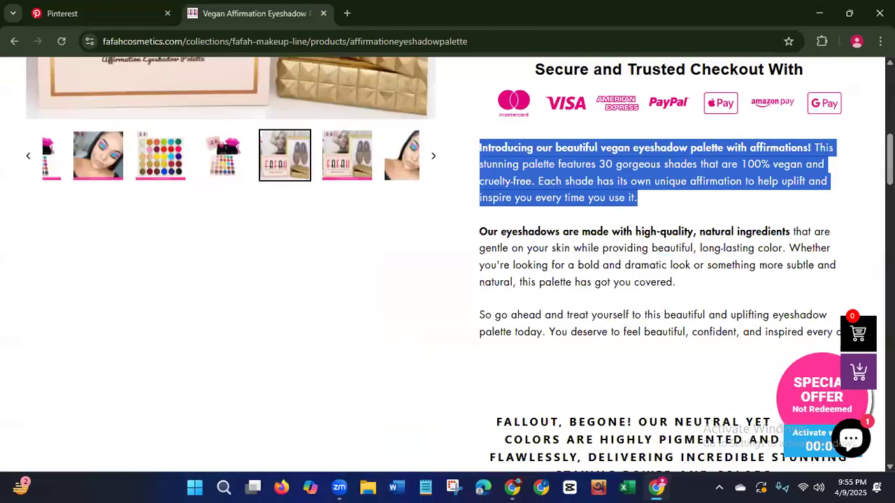
pyautogui.click(107, 40)
pyautogui.hotkey('ctrl', 'c')
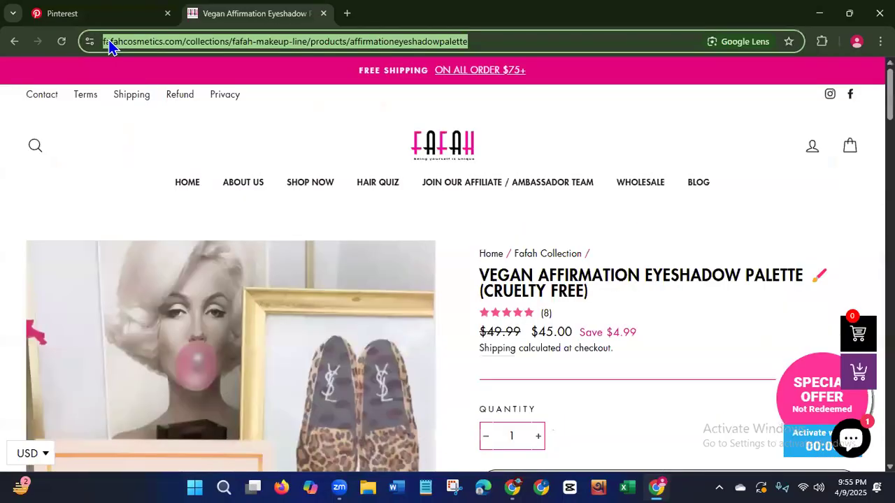
pyautogui.click(84, 16)
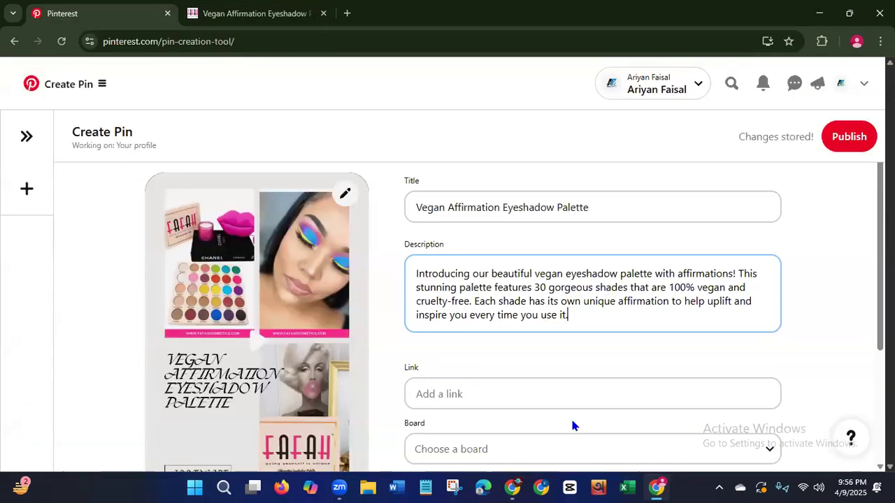
pyautogui.click(526, 393)
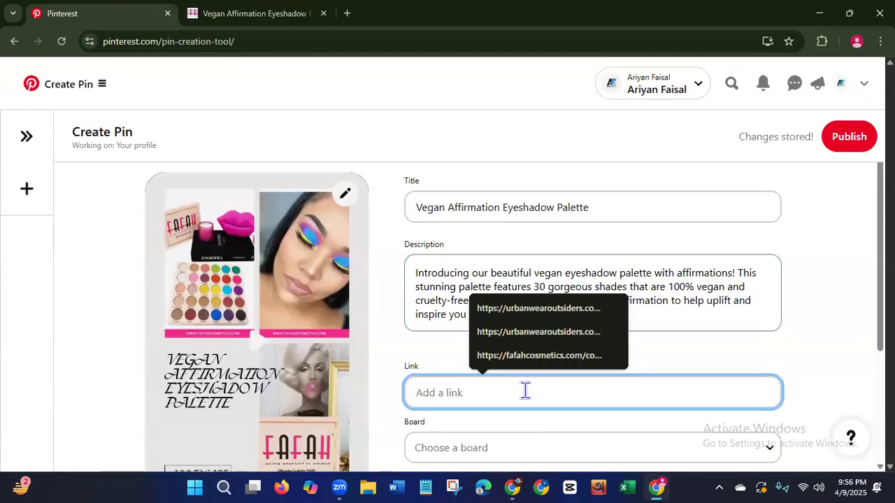
pyautogui.hotkey('ctrl', 'v')
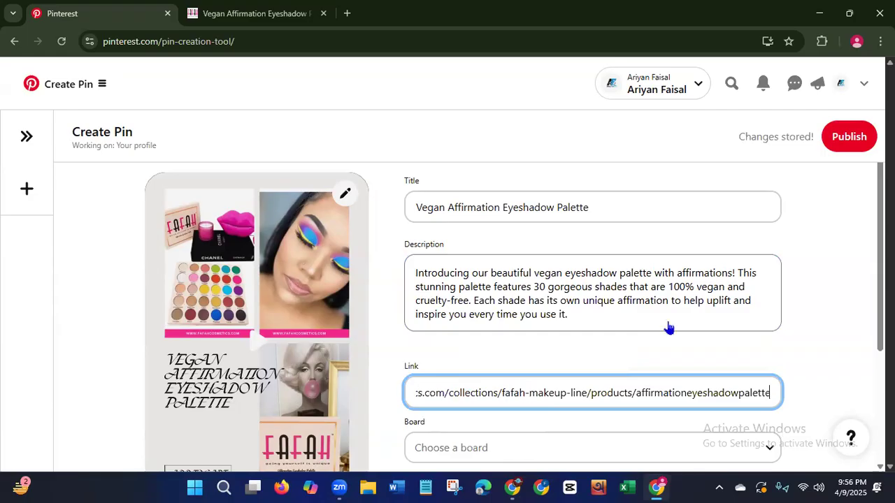
# Assign the Pin to the Eye Makeup Item board.
pyautogui.scroll(-2, 845, 359)
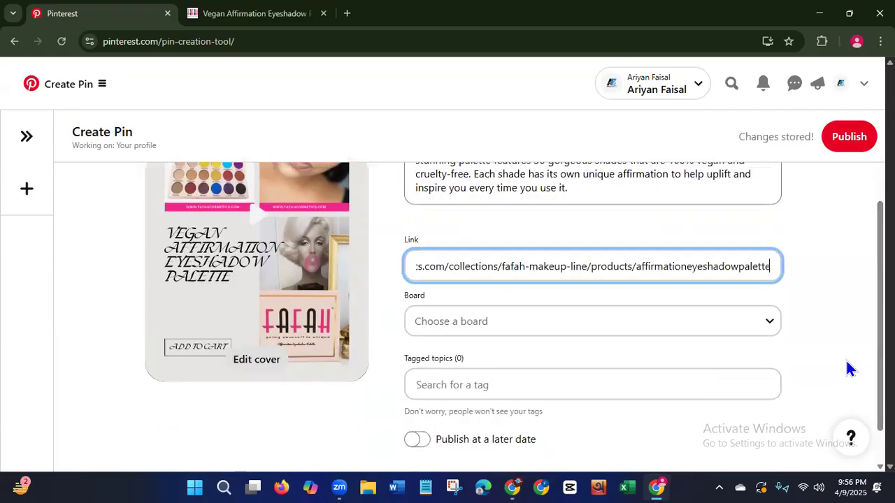
pyautogui.click(770, 334)
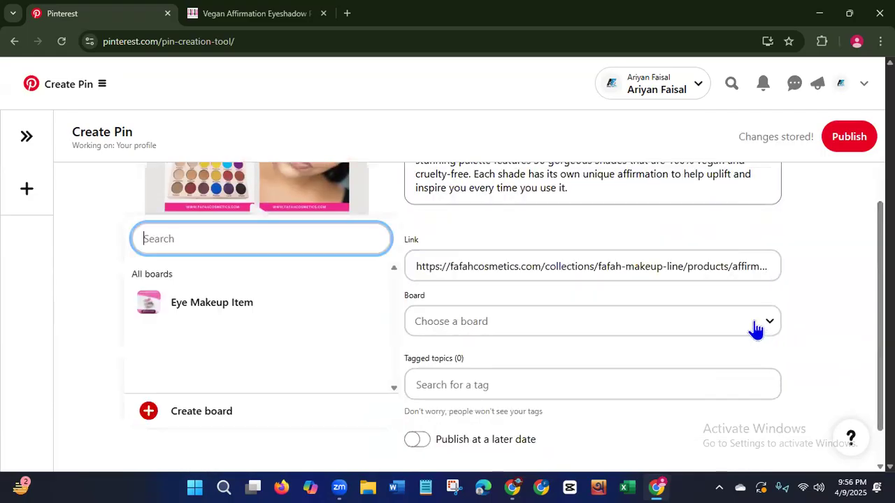
pyautogui.click(241, 318)
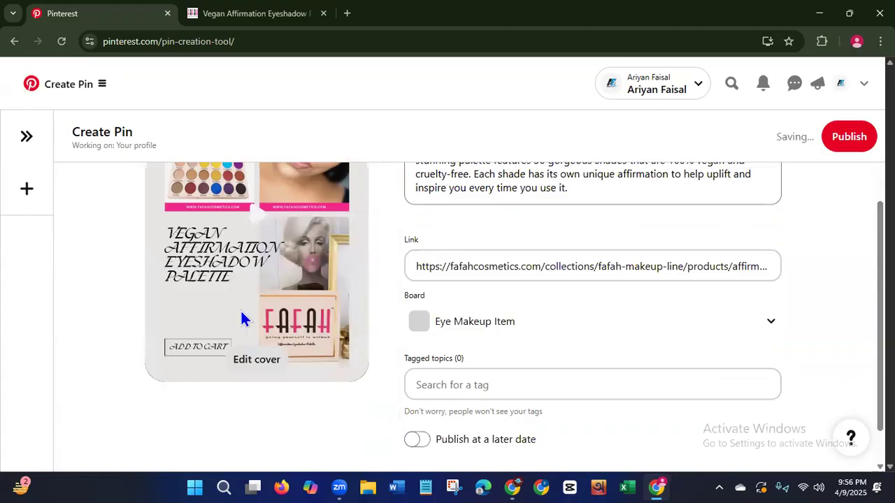
# Search the tagged topics for "eye" and add the tags eye makeup and eye shadow to the Pin.
pyautogui.click(549, 383)
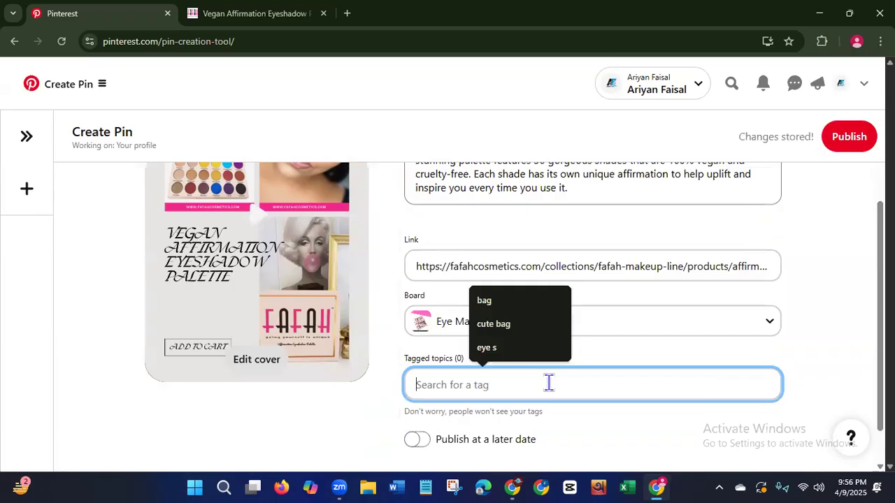
pyautogui.write('e')
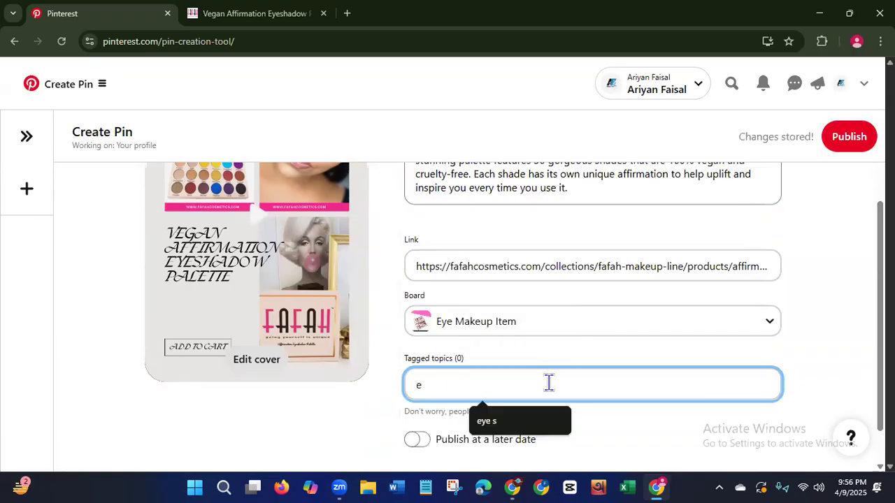
pyautogui.write('ye')
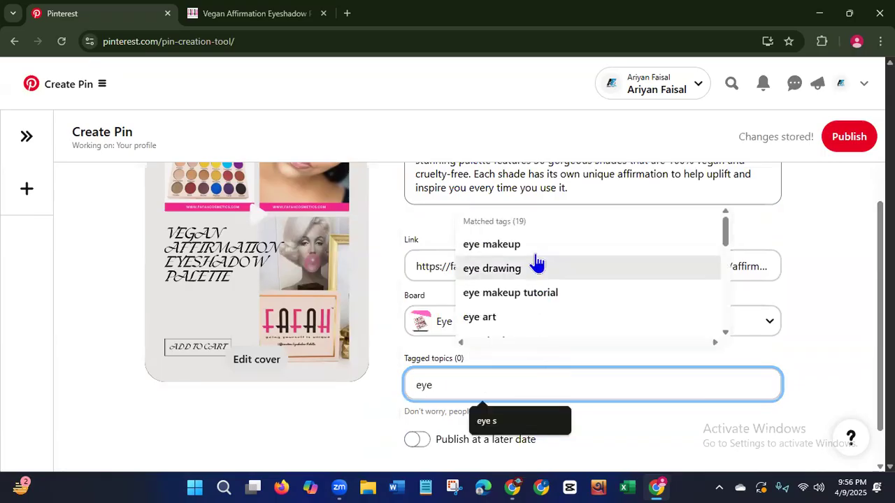
pyautogui.click(536, 246)
pyautogui.click(476, 386)
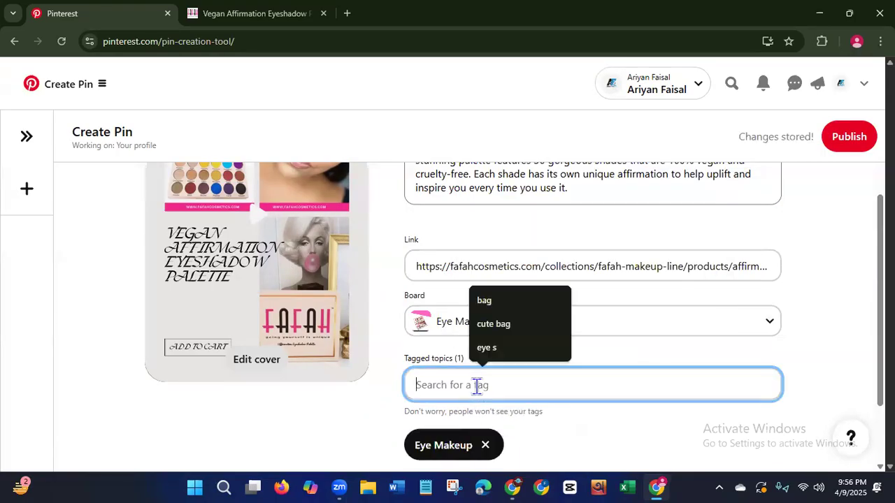
pyautogui.write('eye')
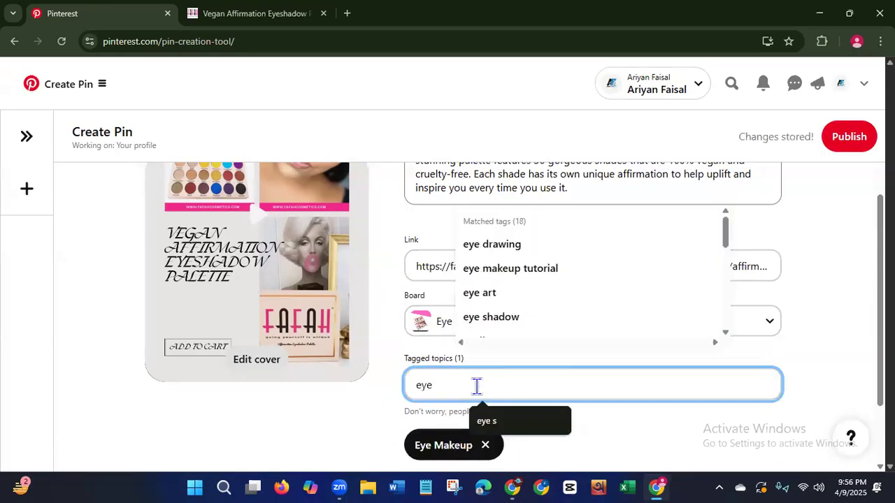
pyautogui.click(500, 320)
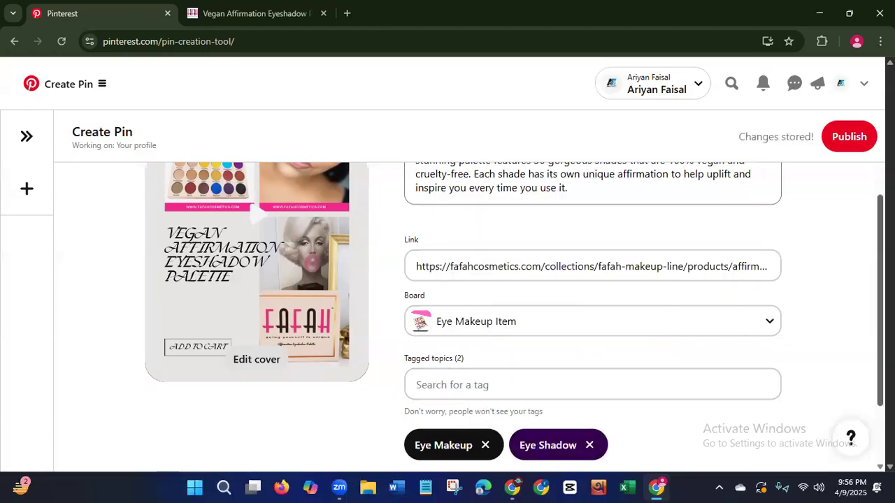
# Publish the completed video Pin and open its published page to check the video and details.
pyautogui.scroll(-2, 849, 149)
pyautogui.scroll(3, 849, 149)
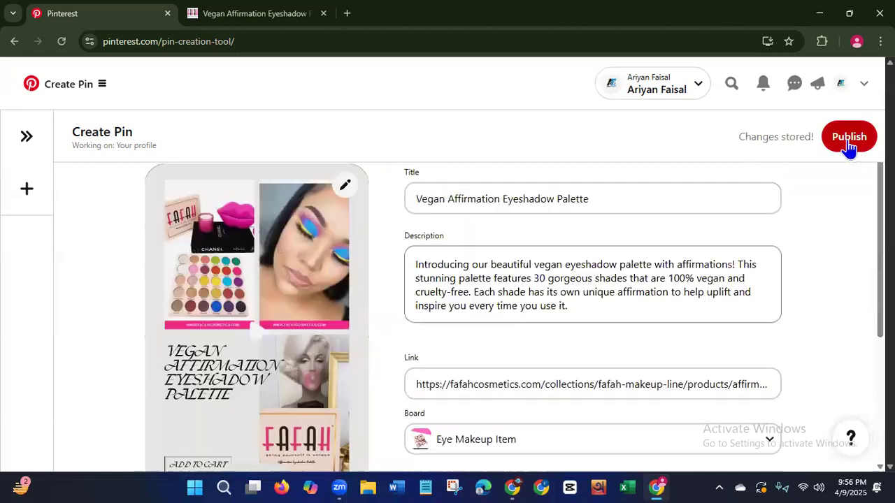
pyautogui.click(847, 140)
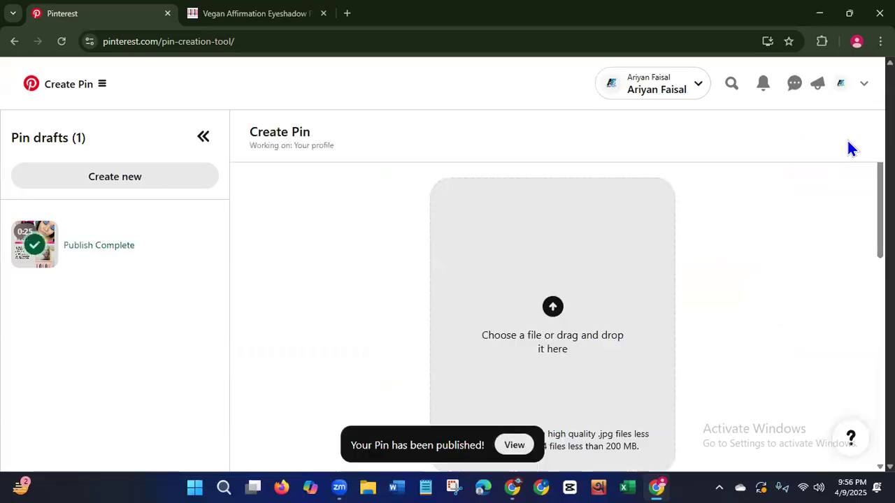
pyautogui.click(514, 445)
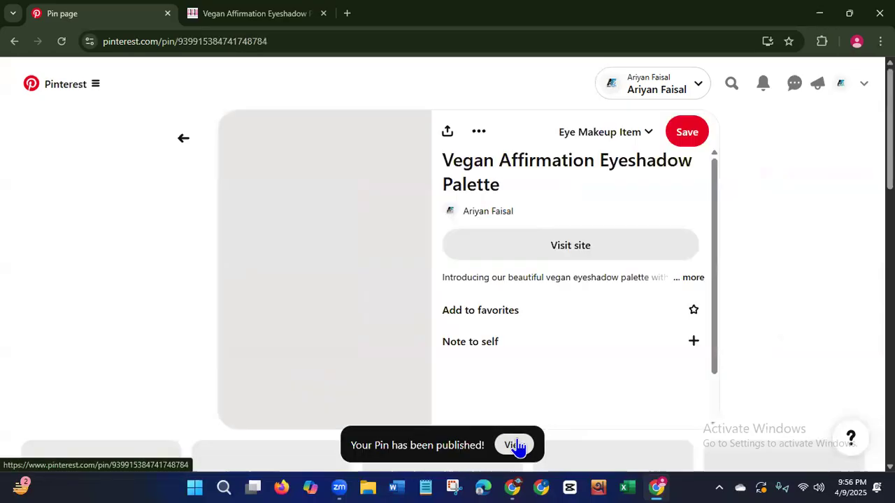
pyautogui.scroll(-2, 448, 279)
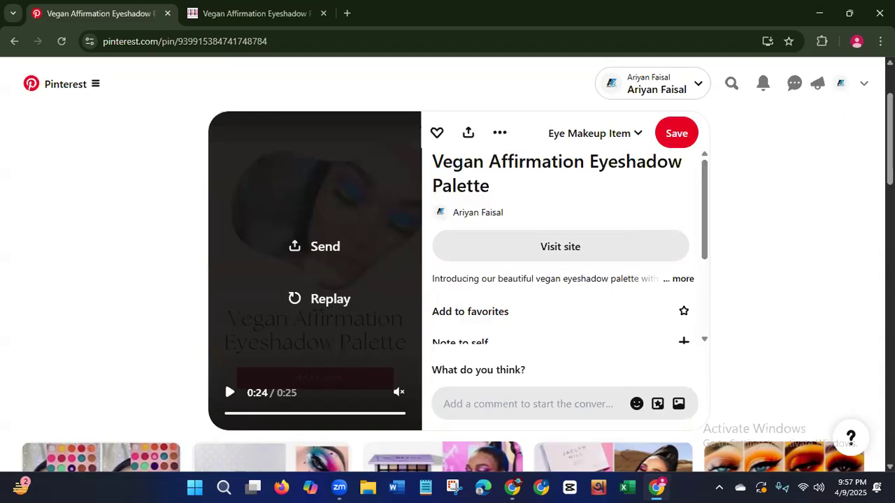
pyautogui.scroll(2, 858, 132)
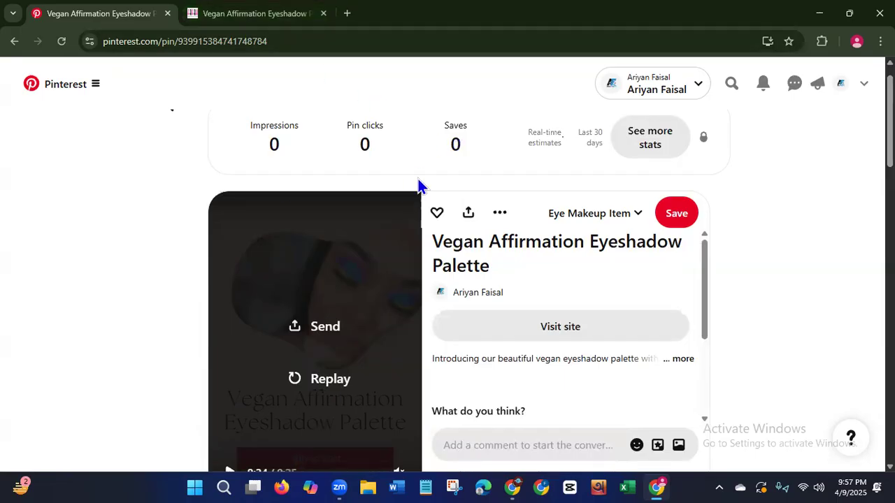
# Return to the profile and look through its created Pins for the new video Pin.
pyautogui.click(14, 42)
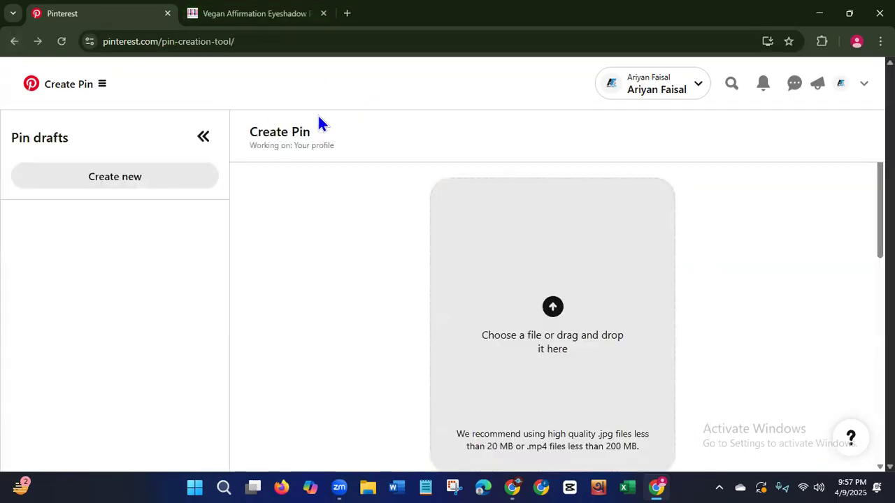
pyautogui.click(14, 42)
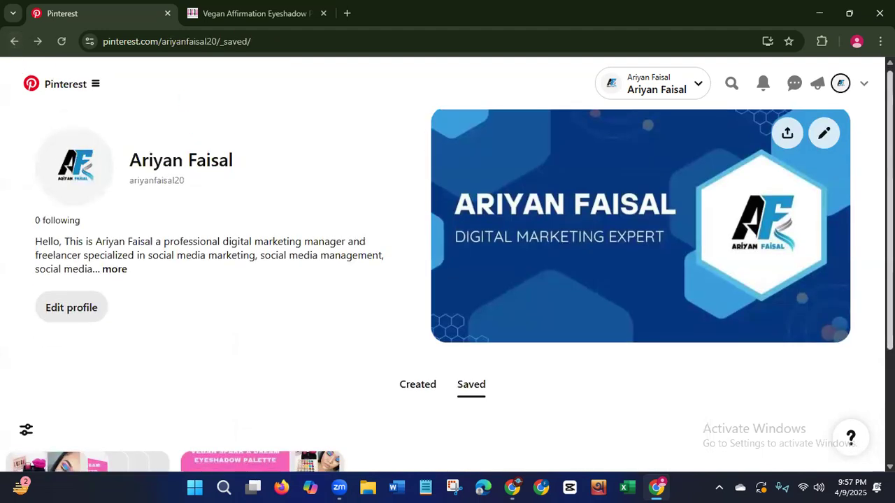
pyautogui.scroll(-3, 724, 253)
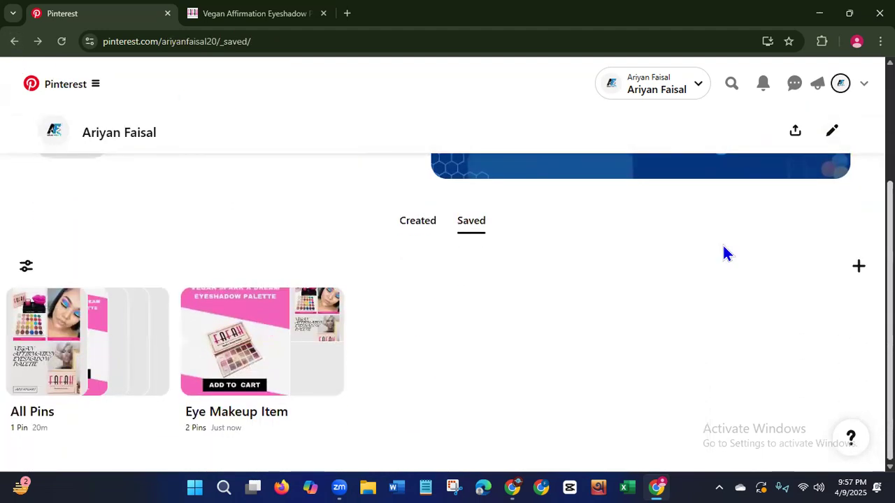
pyautogui.click(418, 223)
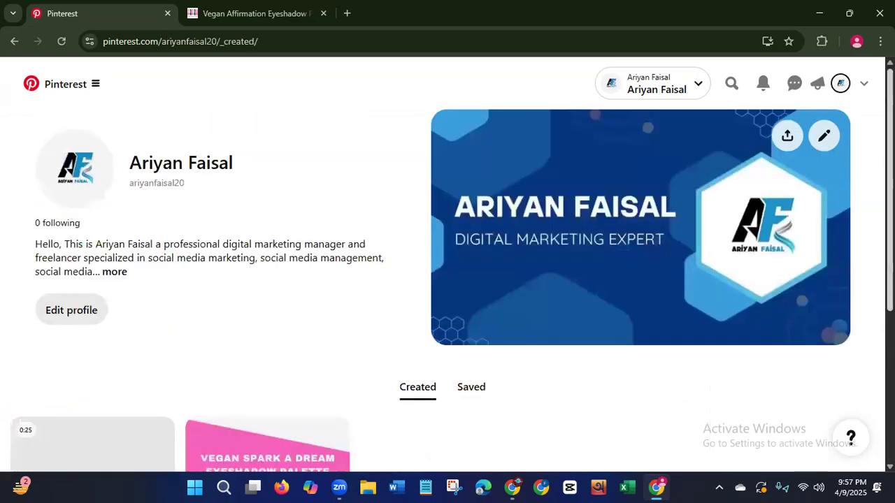
pyautogui.scroll(-3, 448, 294)
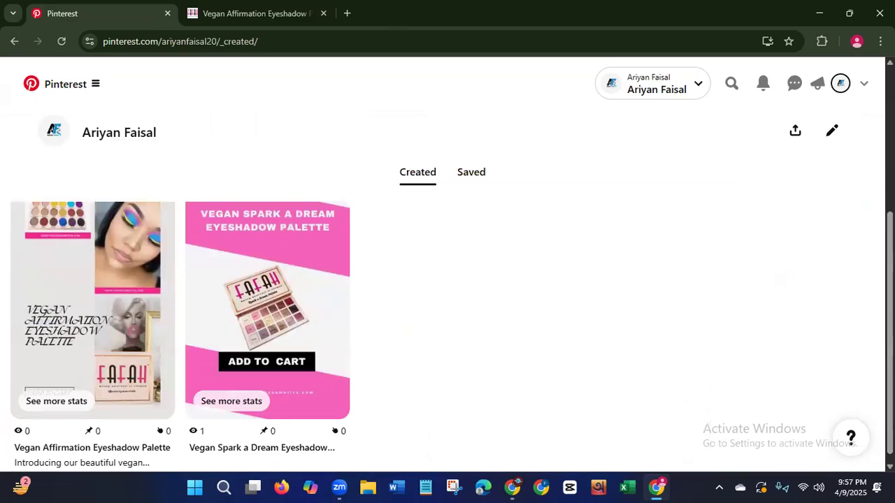
pyautogui.scroll(3, 214, 260)
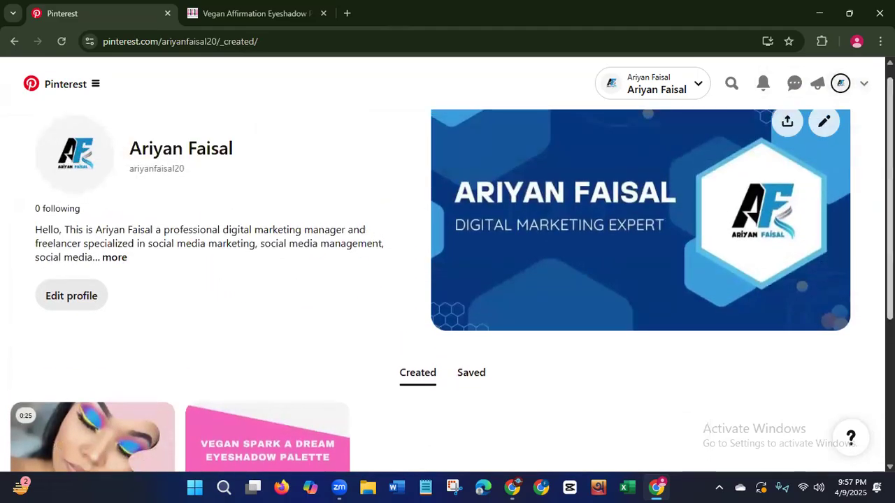
# Review the Vegan Affirmation video Pin and the Vegan Spark a Dream Eyeshadow Palette Pin among the profile's created Pins.
pyautogui.scroll(-2, 447, 280)
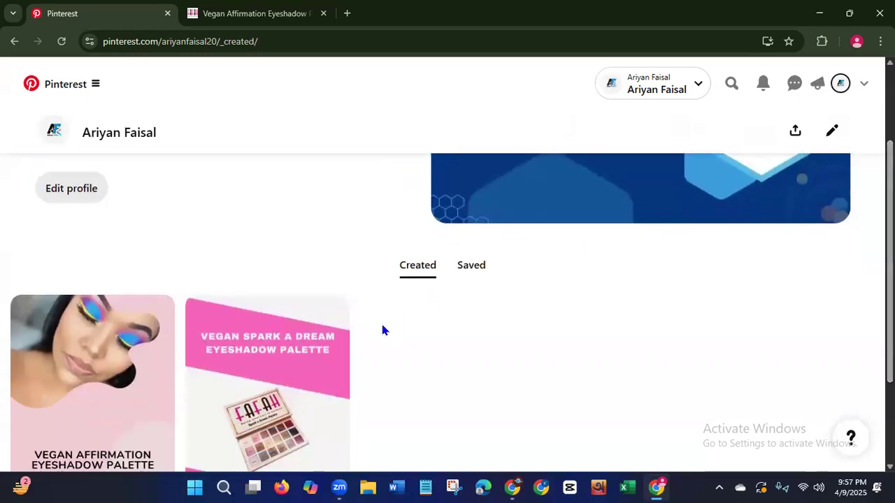
pyautogui.scroll(-1, 382, 330)
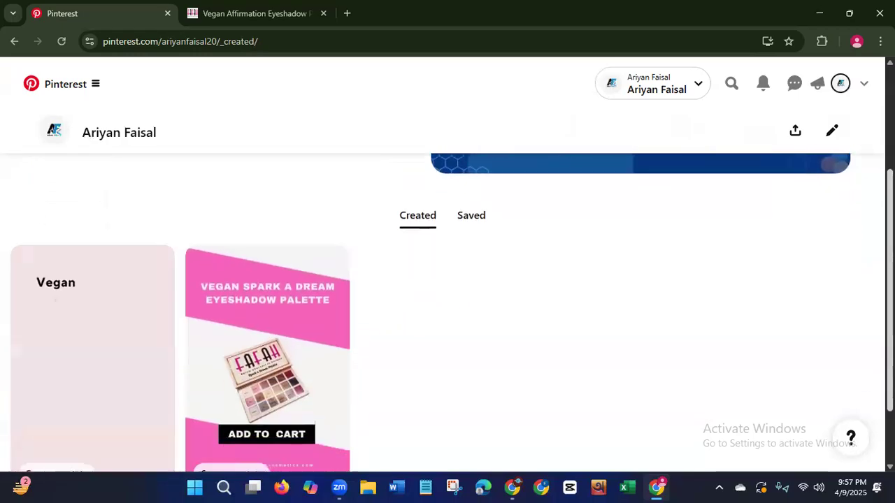
pyautogui.scroll(-1, 412, 244)
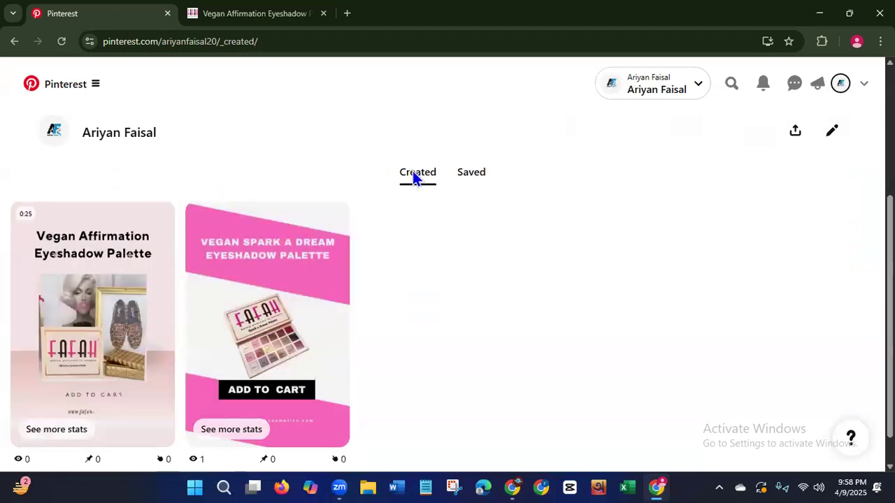
pyautogui.scroll(3, 447, 279)
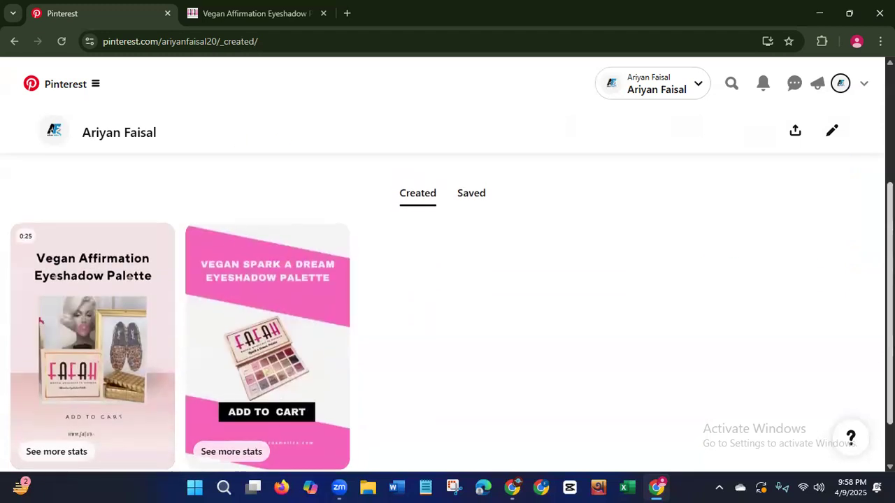
pyautogui.scroll(-2, 592, 301)
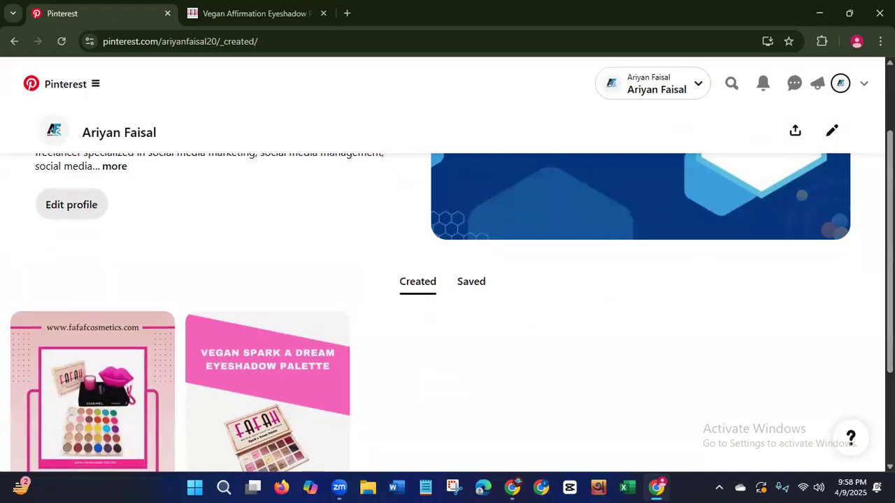
pyautogui.scroll(-2, 448, 280)
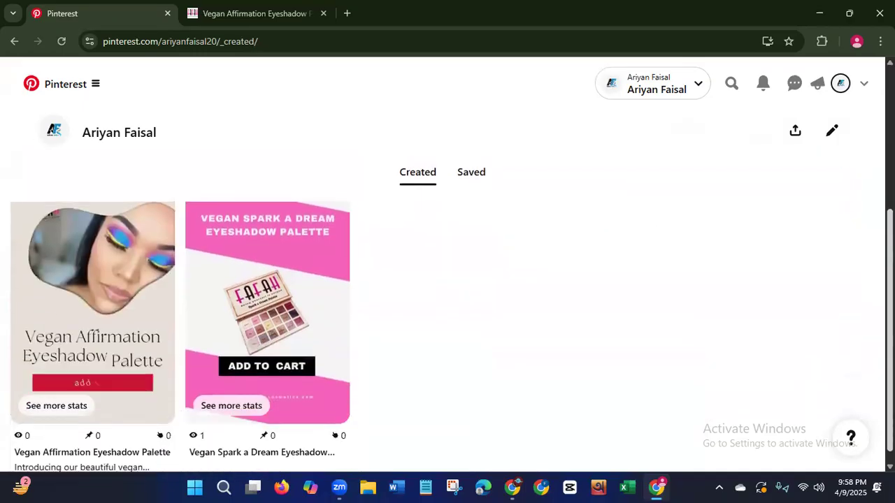
pyautogui.scroll(1, 447, 336)
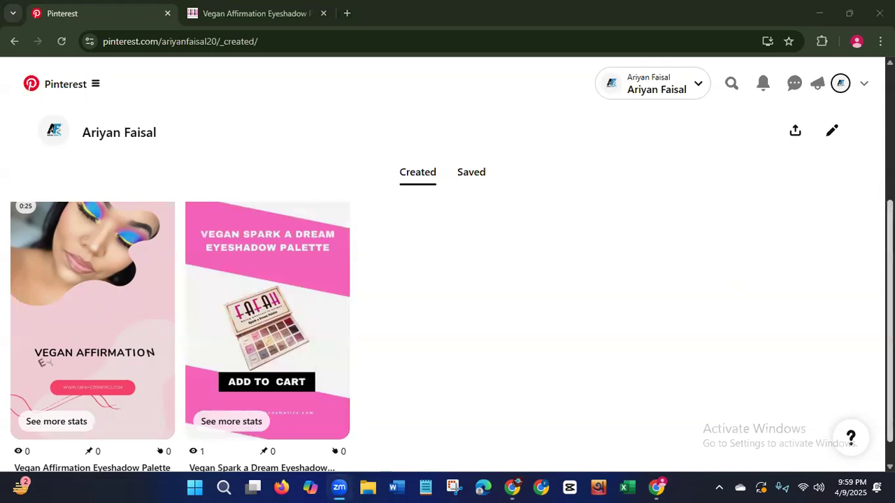
# Log out of the Pinterest business account.
pyautogui.scroll(3, 447, 266)
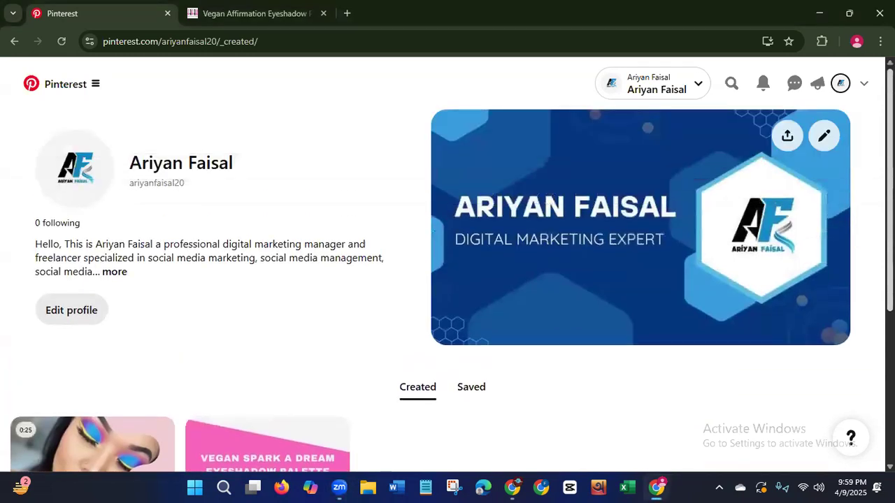
pyautogui.click(864, 85)
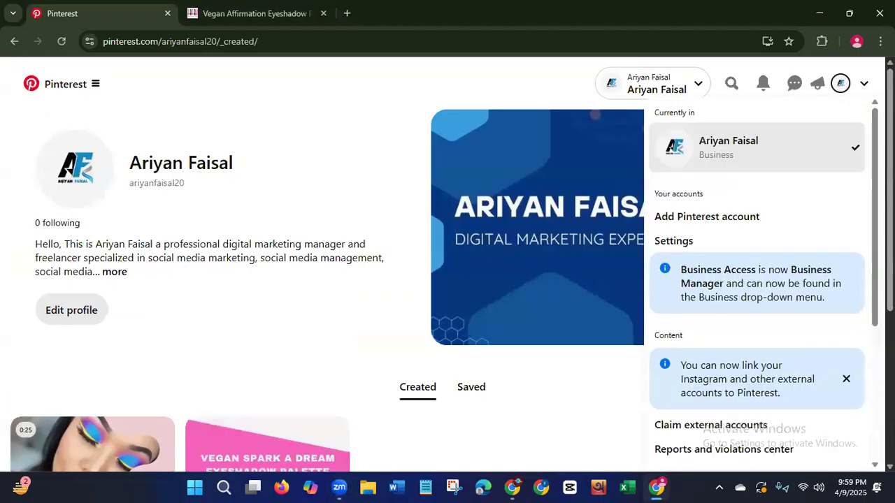
pyautogui.scroll(-1, 758, 280)
pyautogui.scroll(-3, 759, 280)
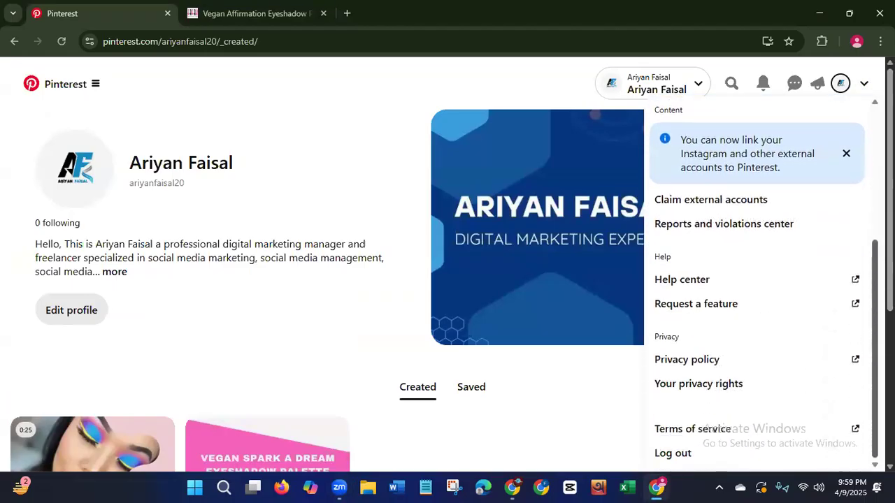
pyautogui.click(671, 454)
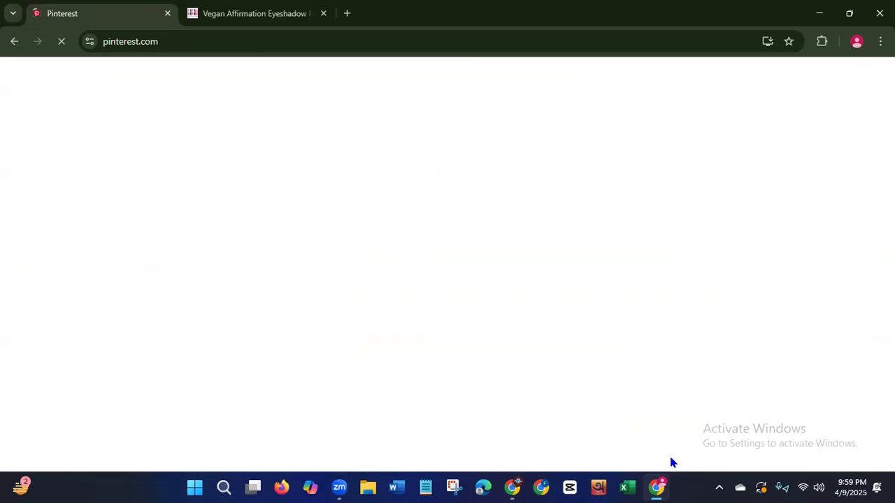
# Close the Vegan Affirmation Eyeshadow Palette product page and the browser window.
pyautogui.click(323, 13)
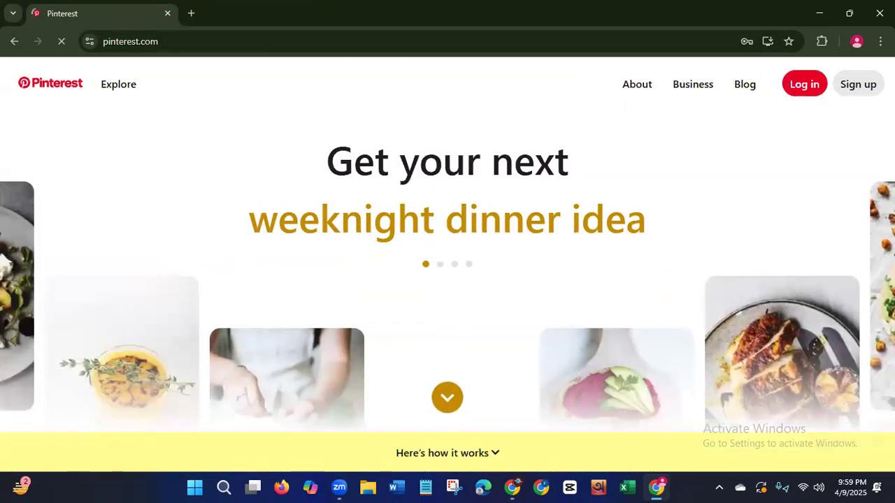
pyautogui.click(879, 13)
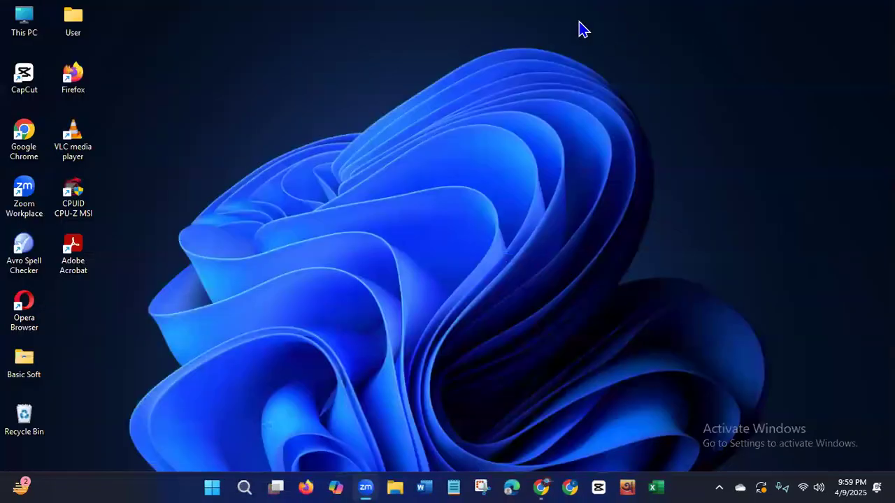